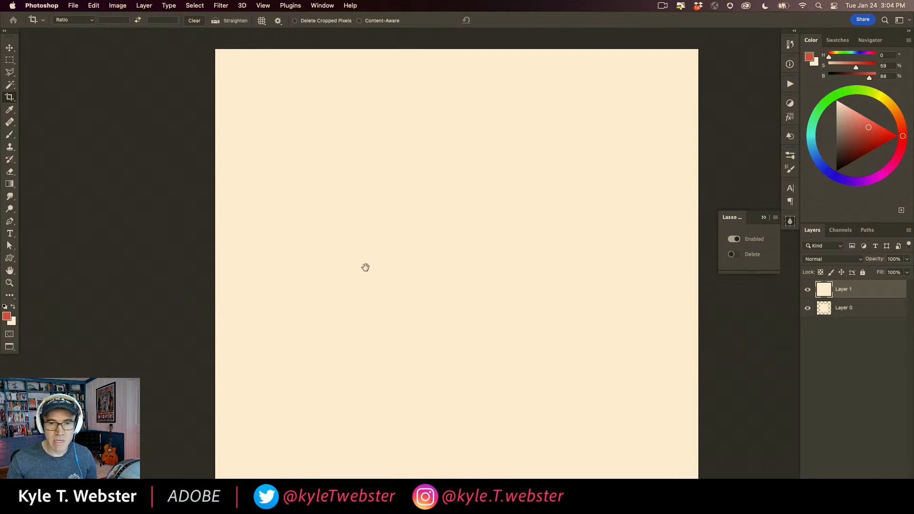
drag(461, 273, 429, 266)
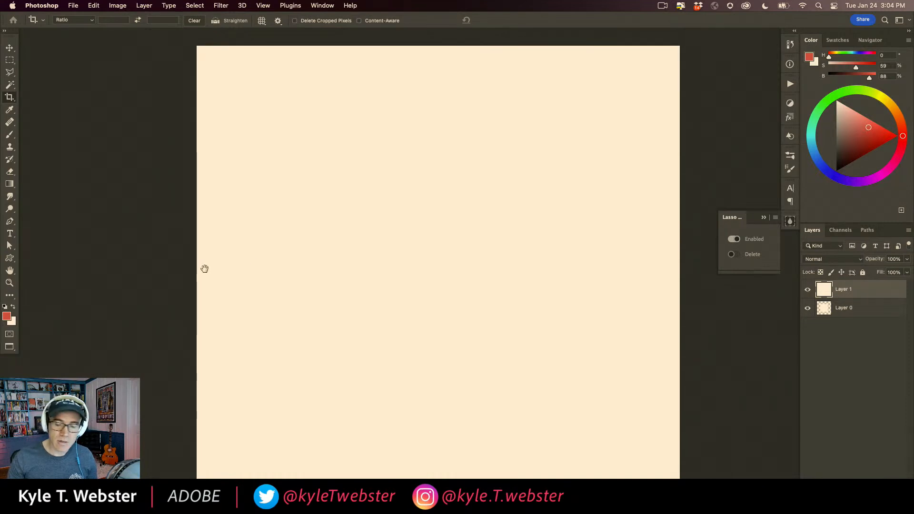
alt+click(356, 274)
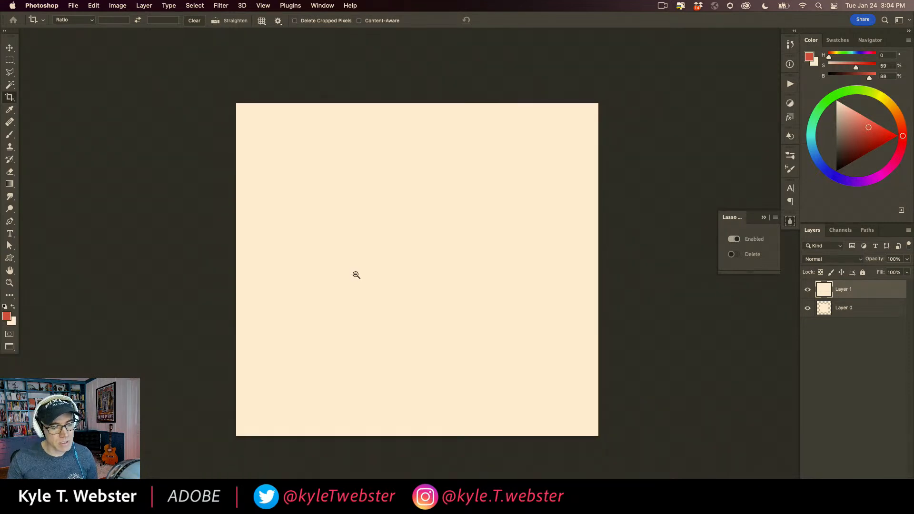
alt+click(356, 274)
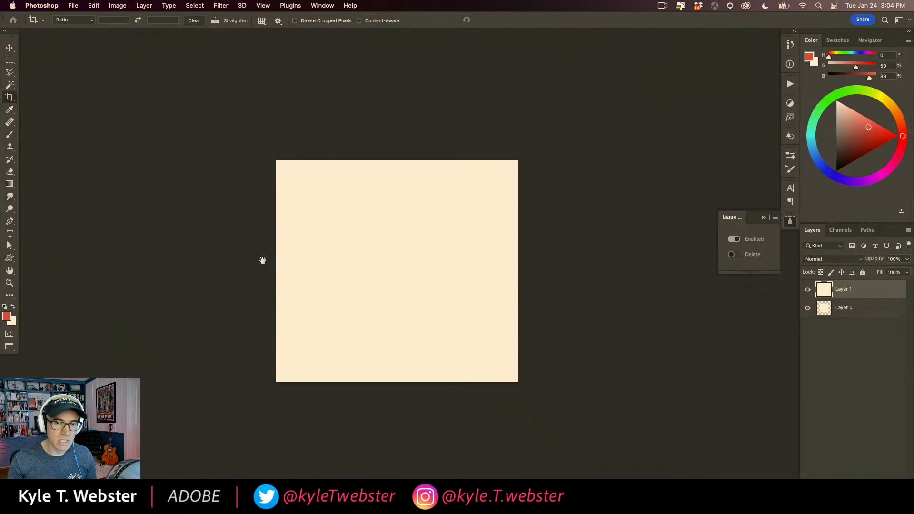
super+click(351, 279)
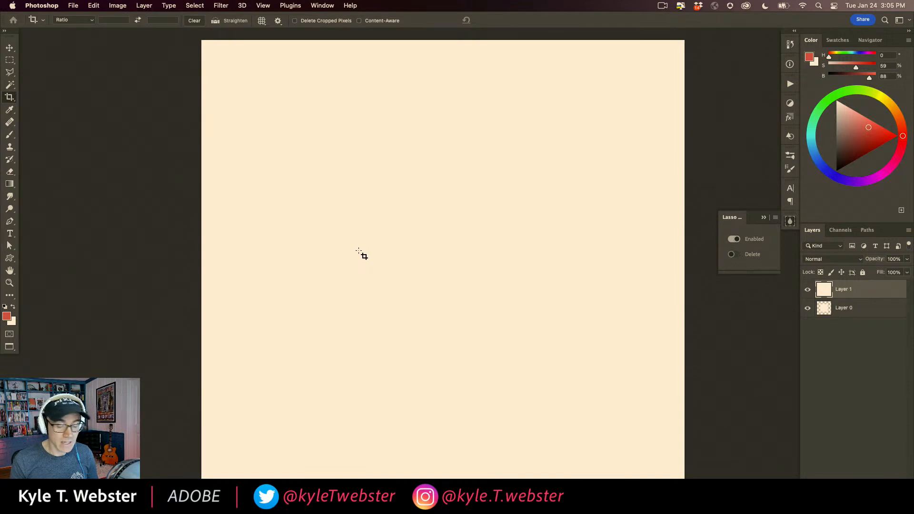
drag(414, 263, 383, 267)
super+click(382, 272)
key(super+0)
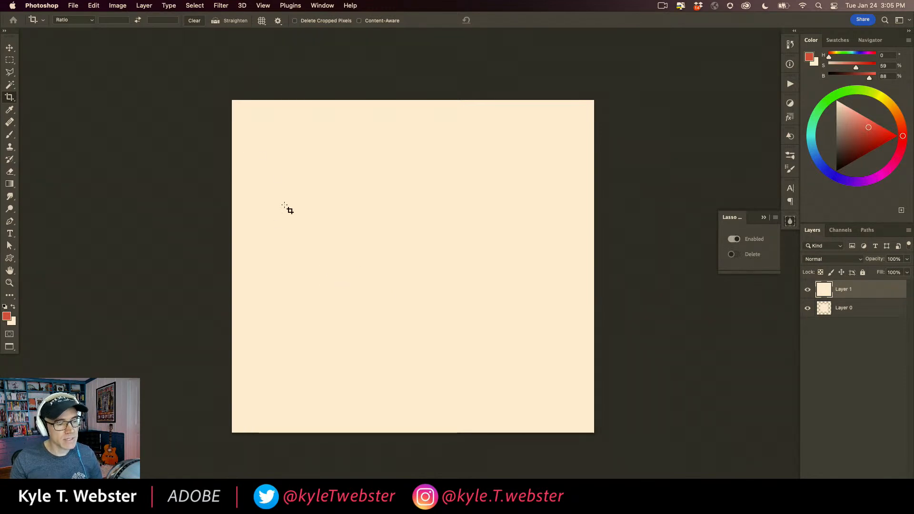
Try enlarging the canvas with the Crop tool, extending the frame past the upper-left and lower-right corners and widening both sides
drag(231, 101, 595, 438)
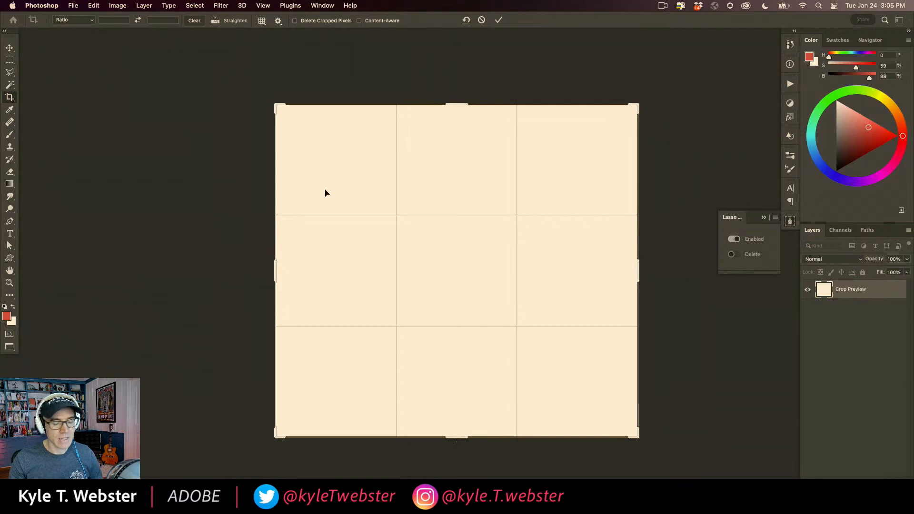
alt+click(354, 286)
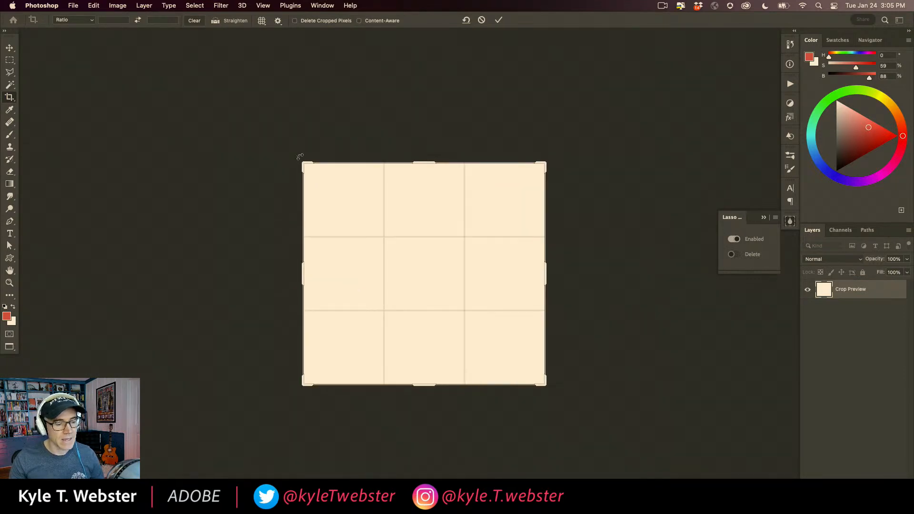
drag(301, 163, 287, 151)
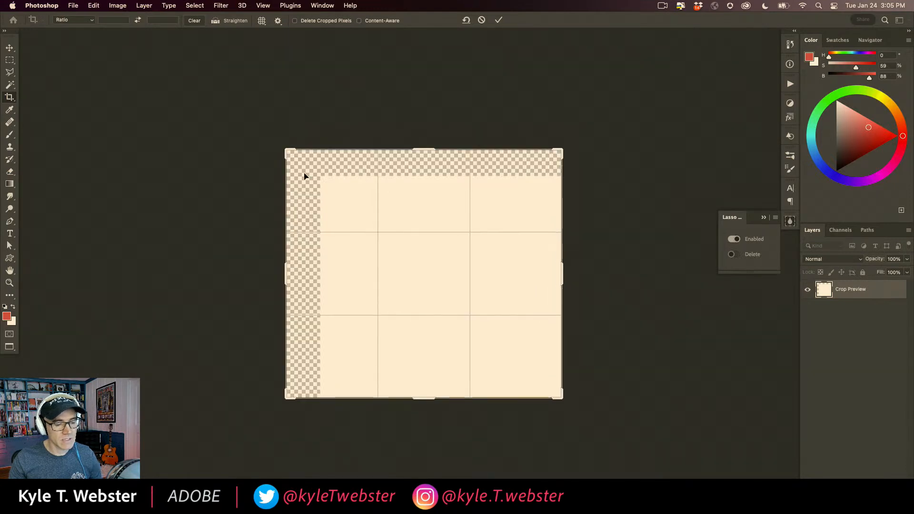
drag(560, 395, 569, 405)
drag(569, 277, 593, 276)
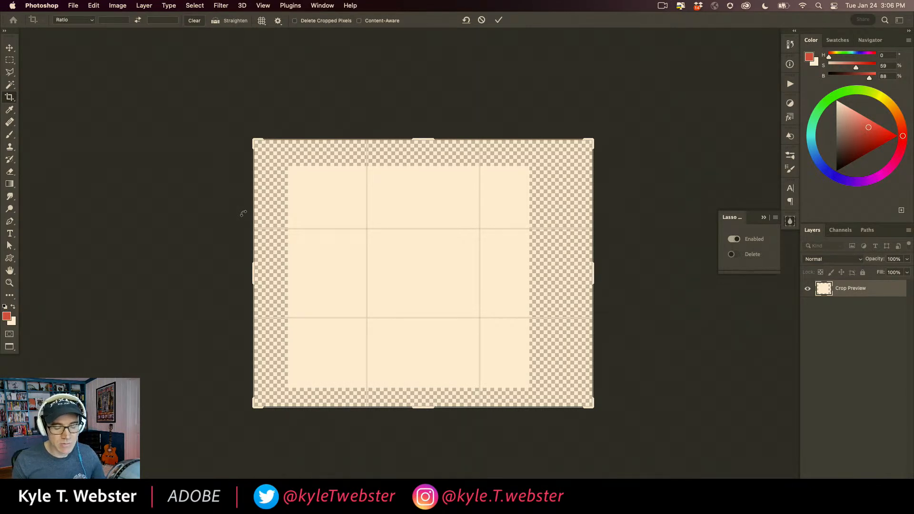
Undo the crop frame adjustments and leave the crop with the canvas at its original size
key(super+z)
key(super+z)
key(super+z)
key(super+z)
key(super+z)
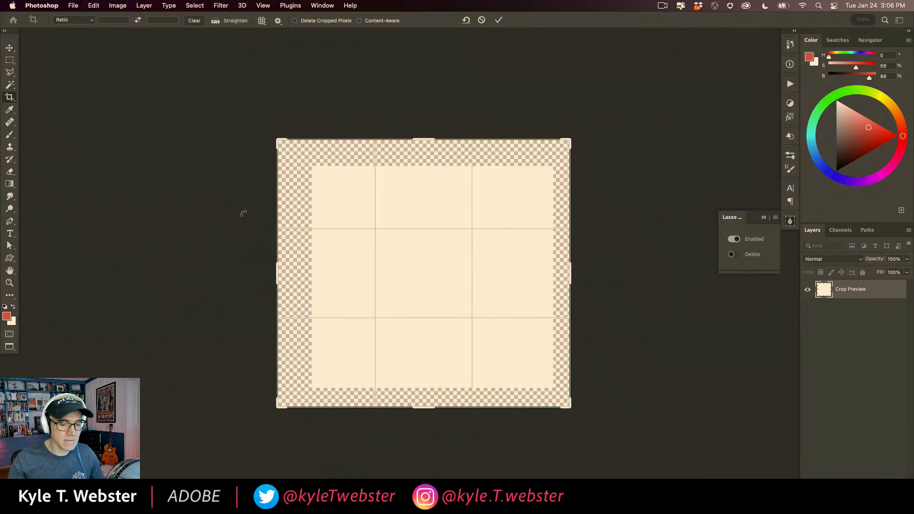
key(super+z)
key(super+z)
key(super+z)
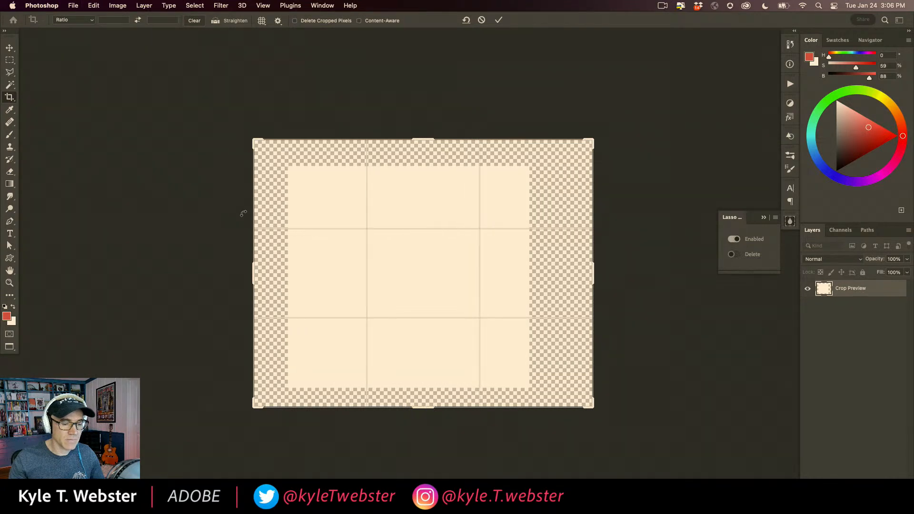
key(super+z)
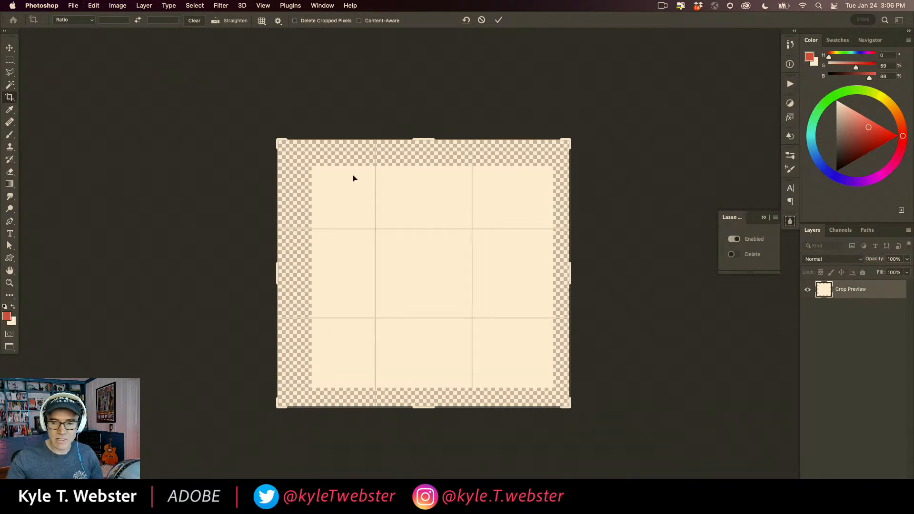
key(Return)
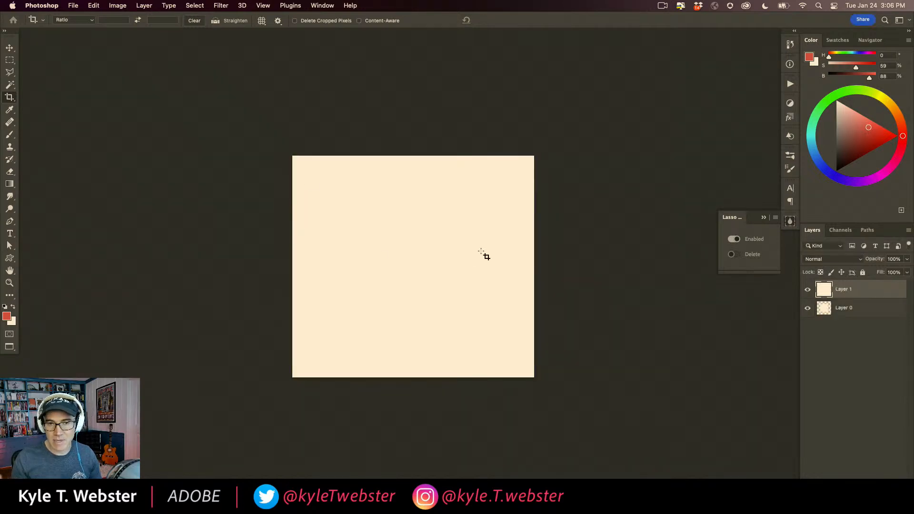
Enlarge the canvas symmetrically on all sides with the Crop tool, adding more width than height, and apply the crop
drag(293, 157, 540, 367)
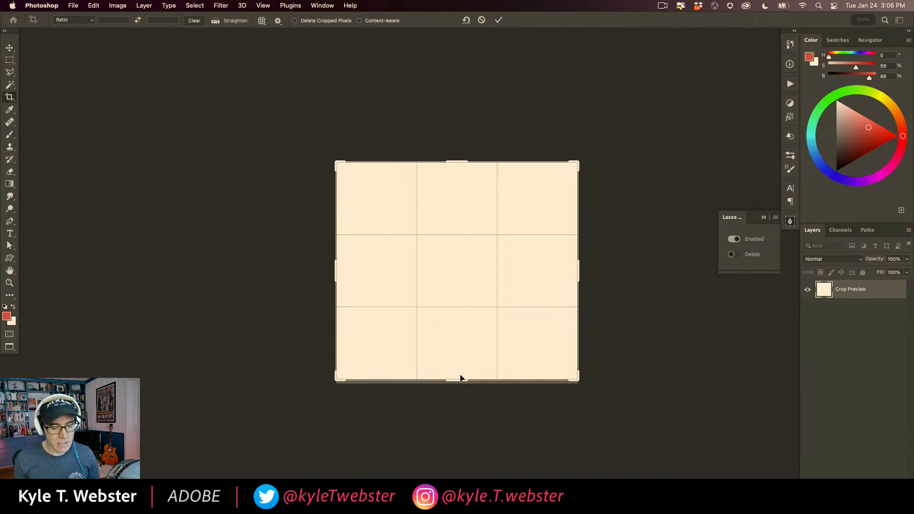
drag(458, 381, 458, 384)
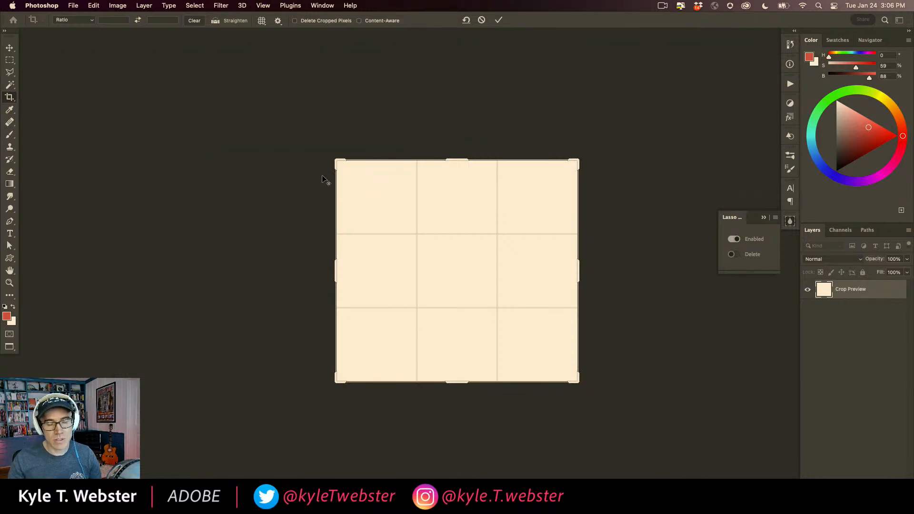
drag(338, 158, 285, 148)
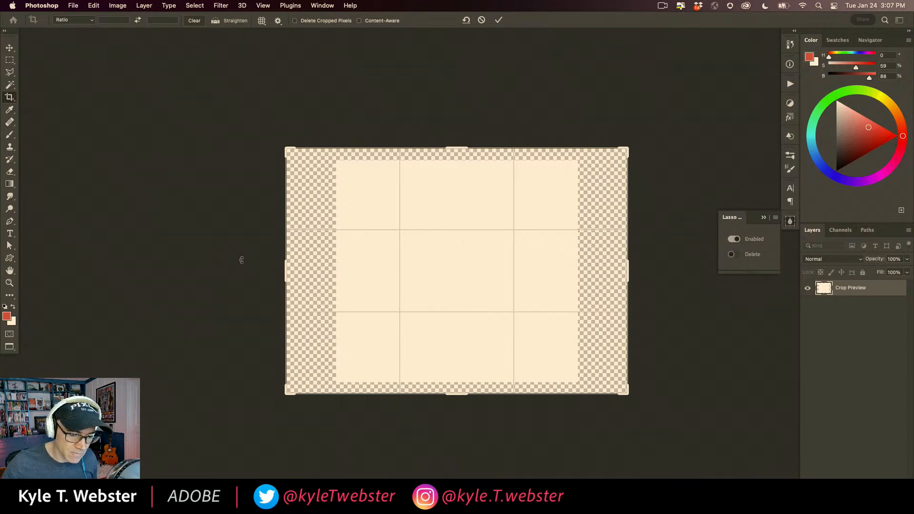
key(Return)
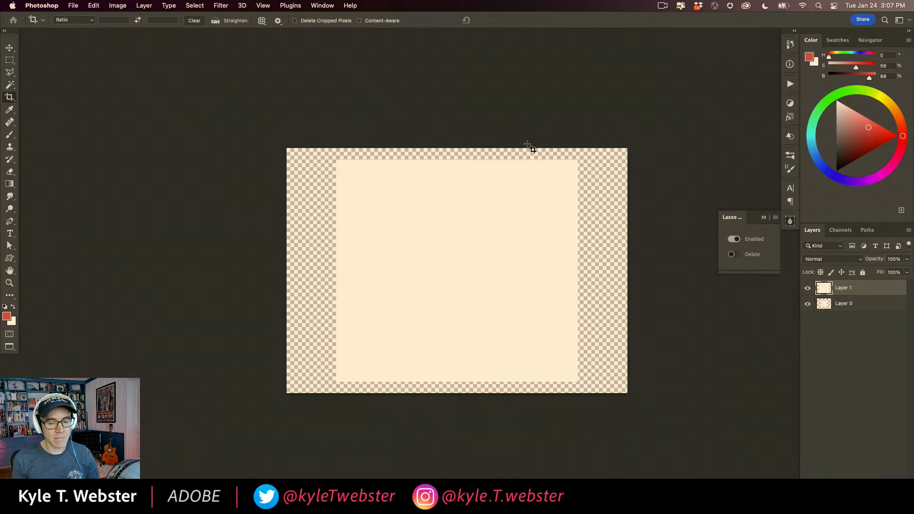
Fill Layer 1 with the cream background color to cover the whole enlarged canvas
super+click(313, 281)
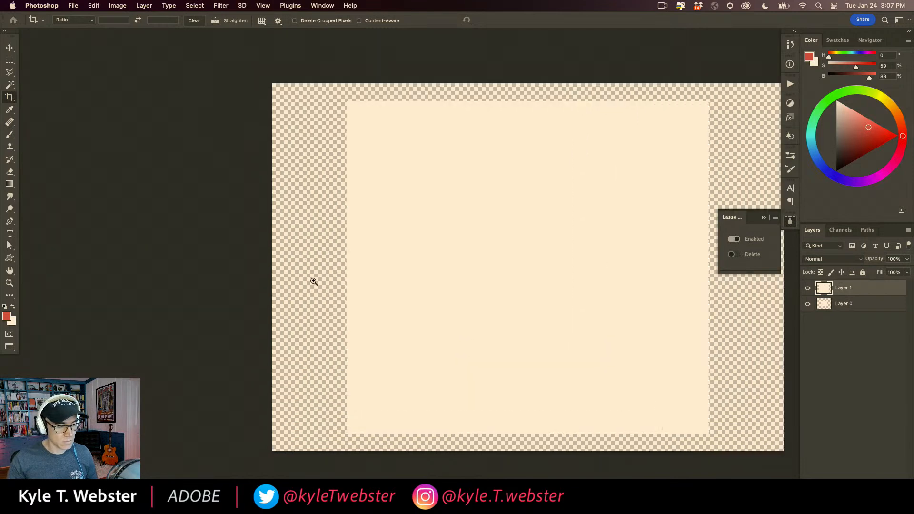
super+click(313, 282)
super+click(312, 283)
super+click(311, 286)
super+click(311, 289)
alt+click(315, 306)
alt+click(316, 307)
alt+click(316, 307)
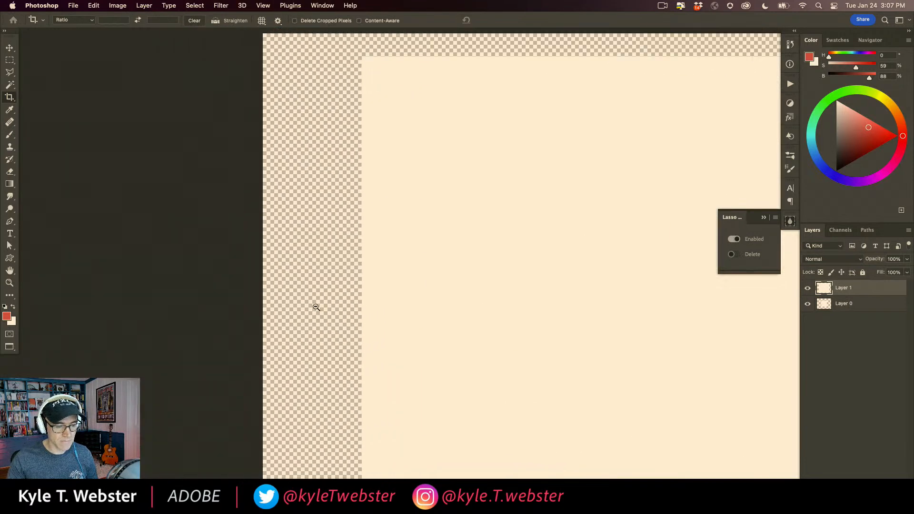
alt+click(316, 307)
alt+click(316, 307)
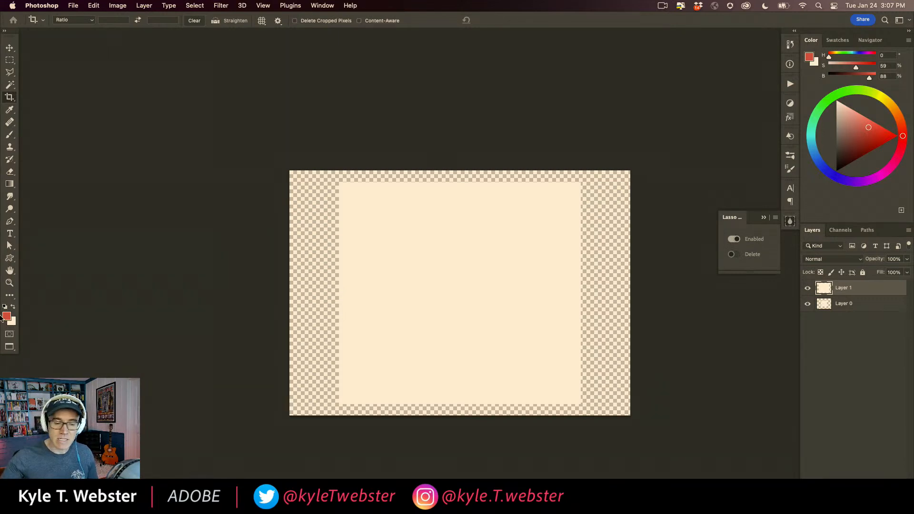
key(super+BackSpace)
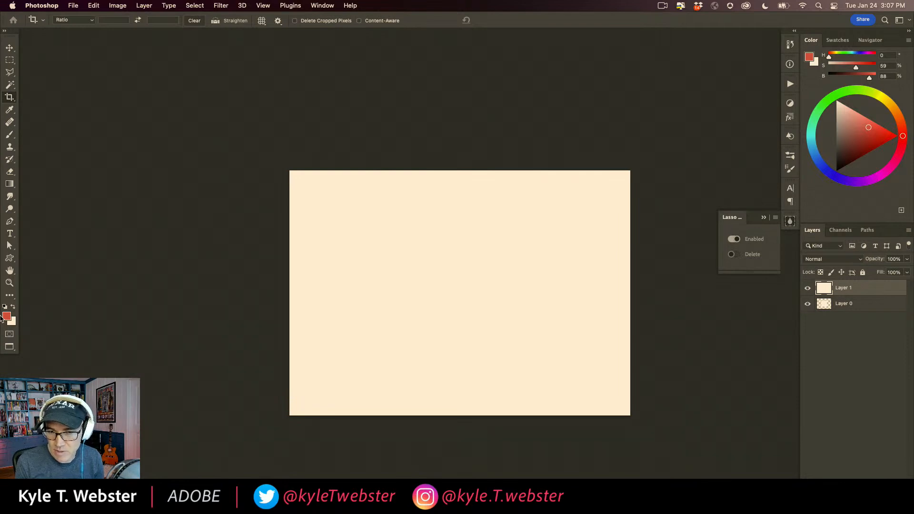
Add a new layer above Layer 1 and fill a square marquee selection near the canvas center with the red foreground color
key(super+shift+alt+n)
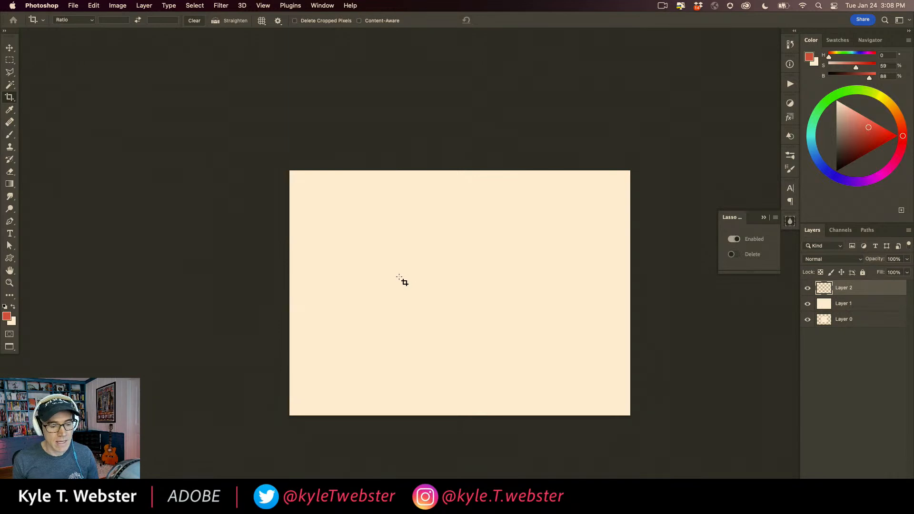
key(m)
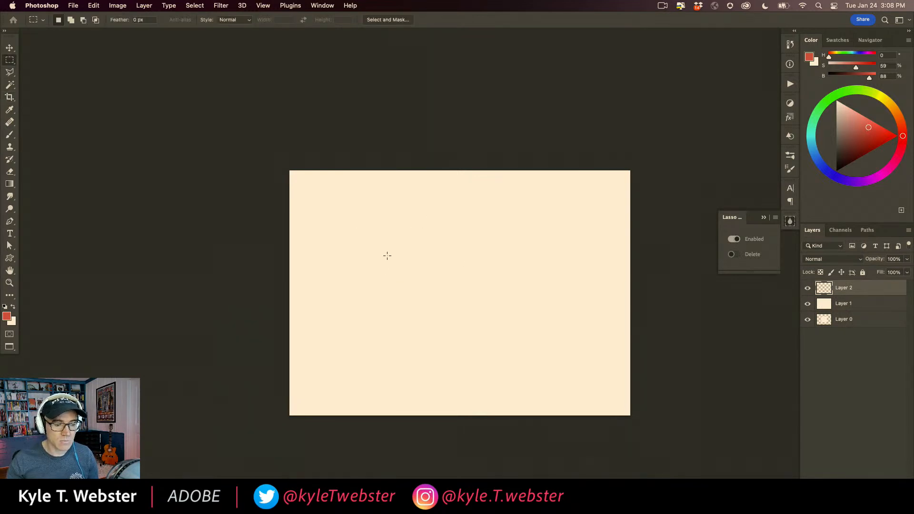
drag(410, 230, 480, 301)
key(alt+BackSpace)
Disable the Lasso plugin, collapse its panel, and delete the red square from Layer 2
click(733, 239)
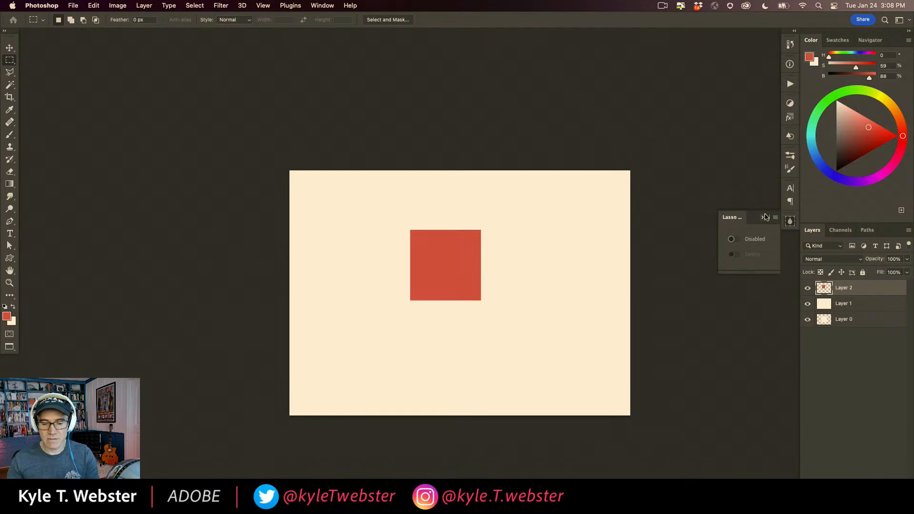
click(764, 217)
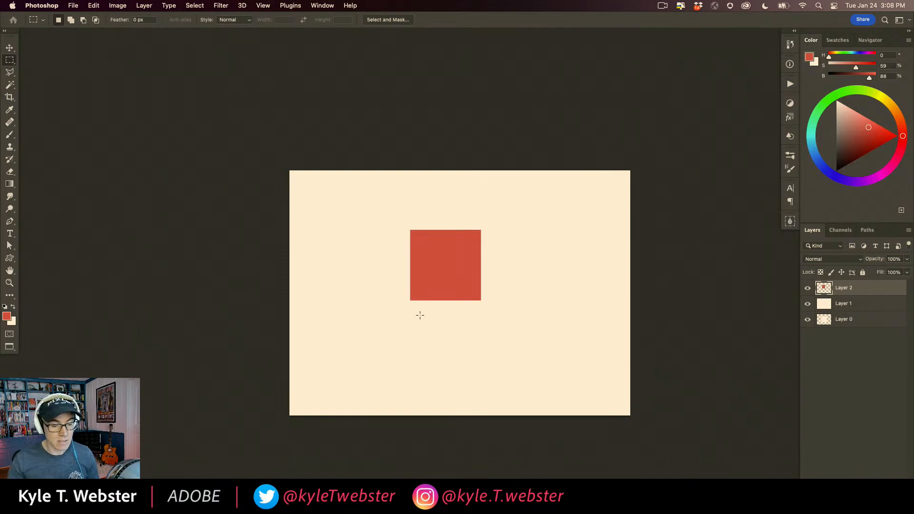
scroll(420, 315, up, 1)
drag(412, 314, 363, 308)
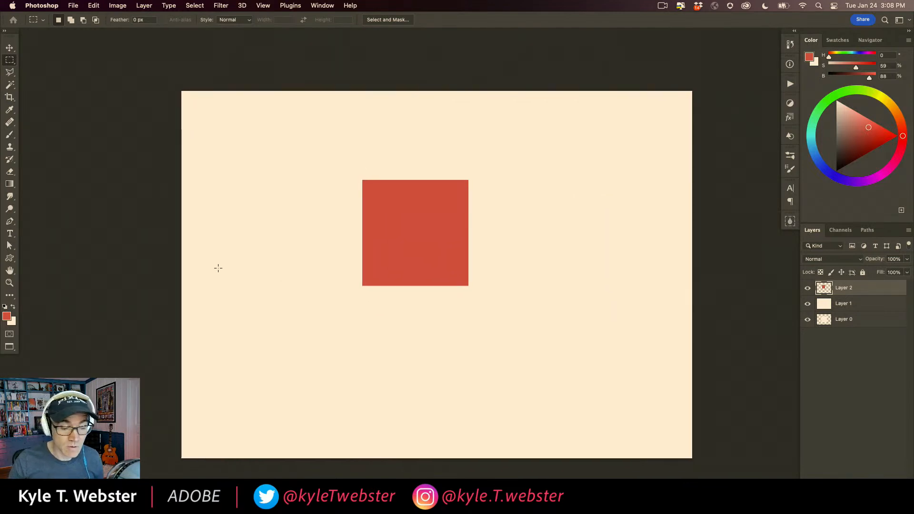
key(Delete)
key(super+d)
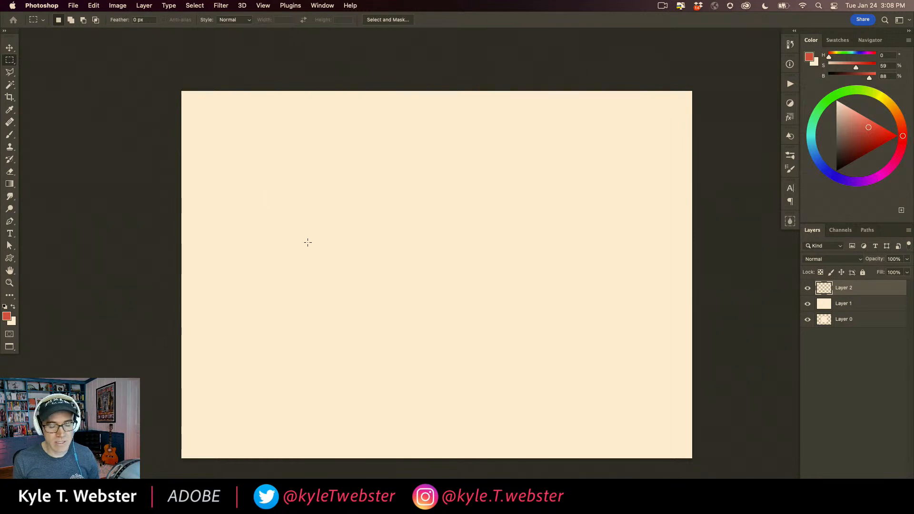
Reopen the Lasso plugin panel, switch the plugin off, and collapse the panel again
click(790, 221)
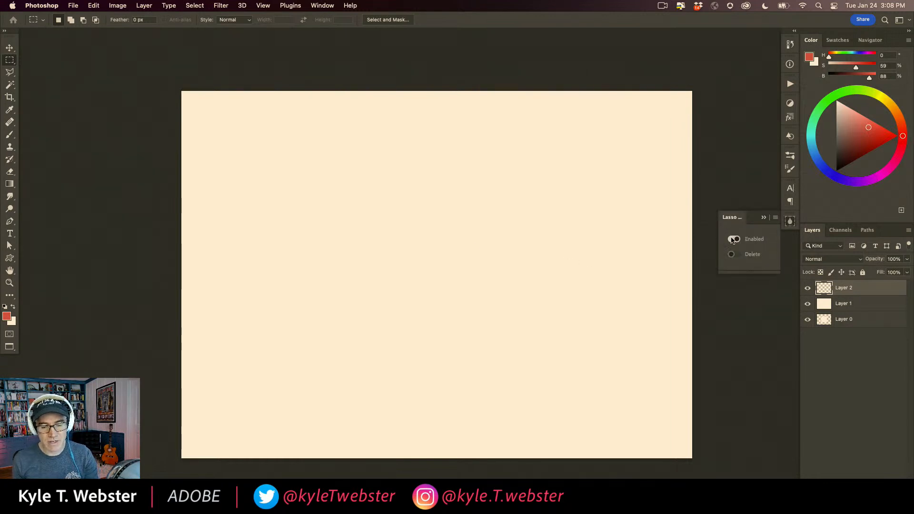
click(733, 239)
click(790, 221)
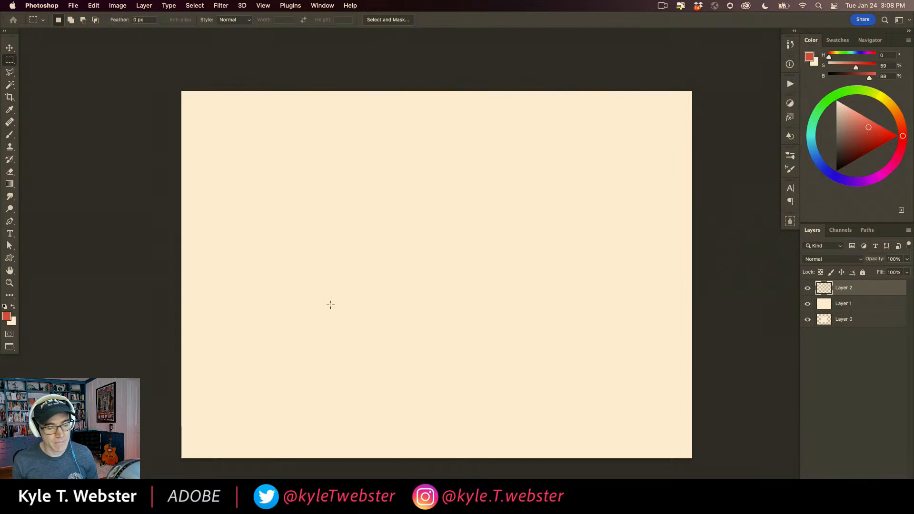
Draw a tall rectangular marquee on Layer 2, shift it slightly up and right, fill it with the red foreground color, and deselect
drag(353, 176, 491, 340)
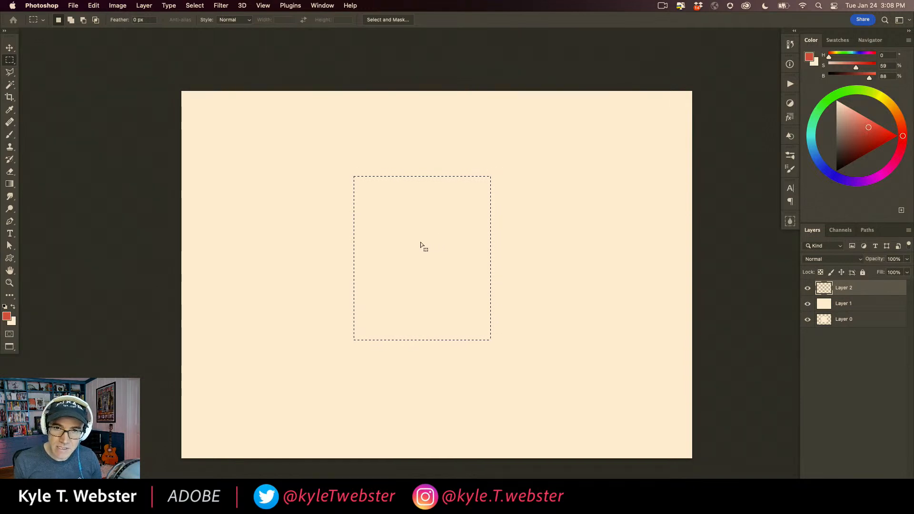
drag(429, 245, 447, 230)
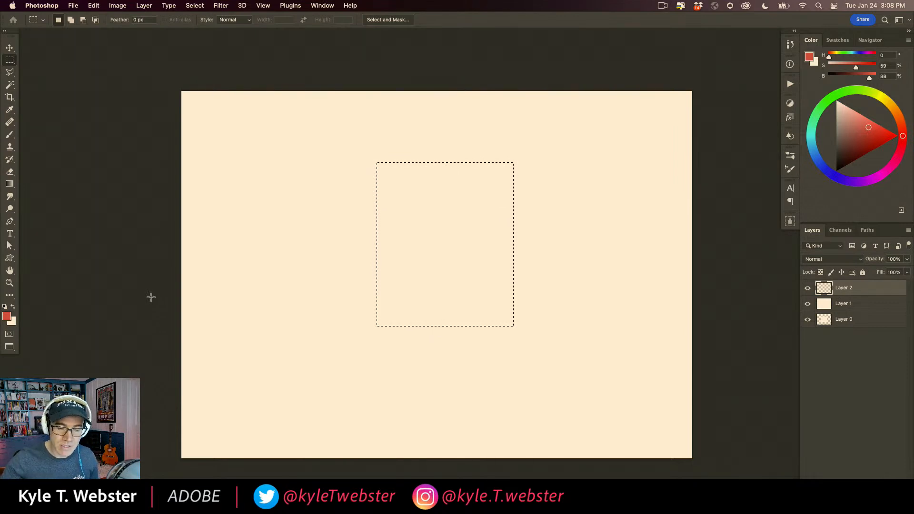
key(alt+BackSpace)
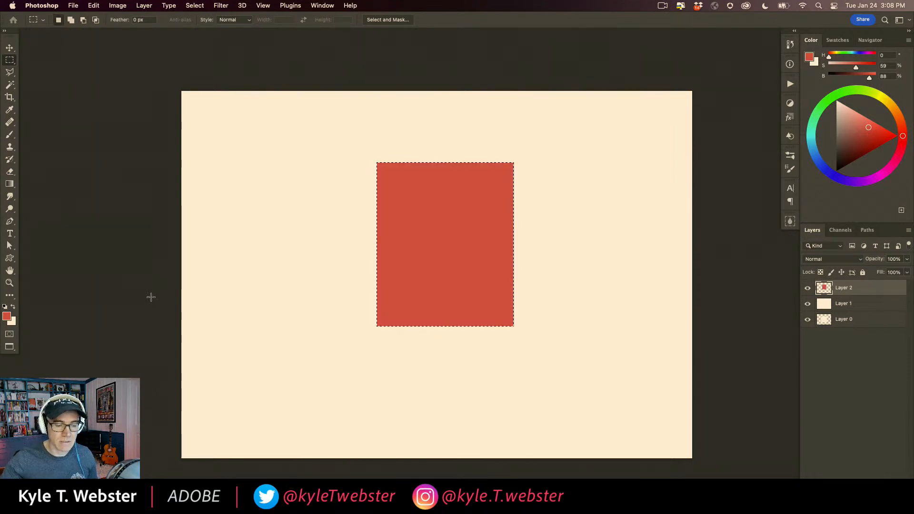
key(super+d)
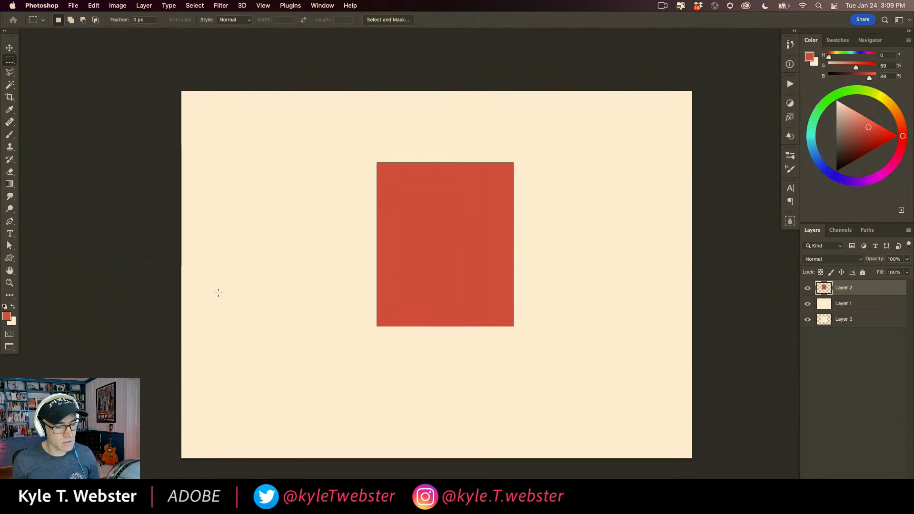
Try filling all of Layer 2 with the red foreground color without a selection, and undo the fill
key(alt+BackSpace)
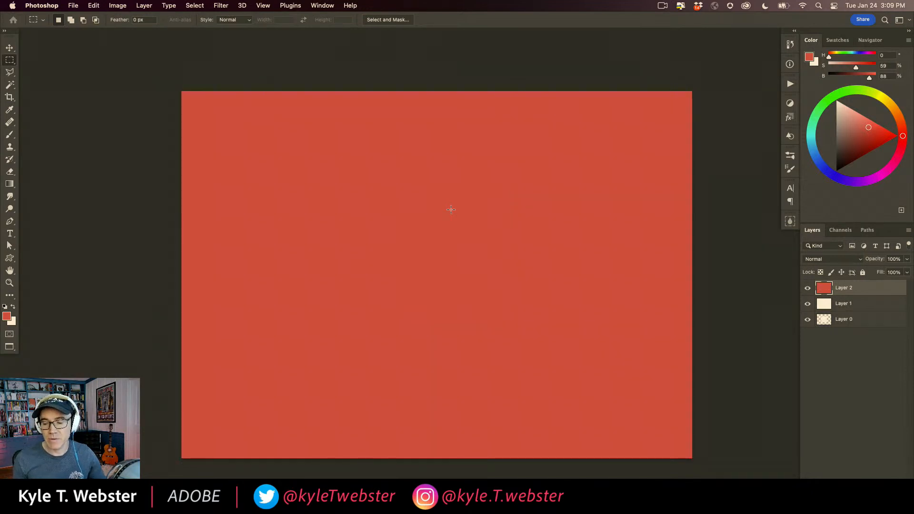
key(super+z)
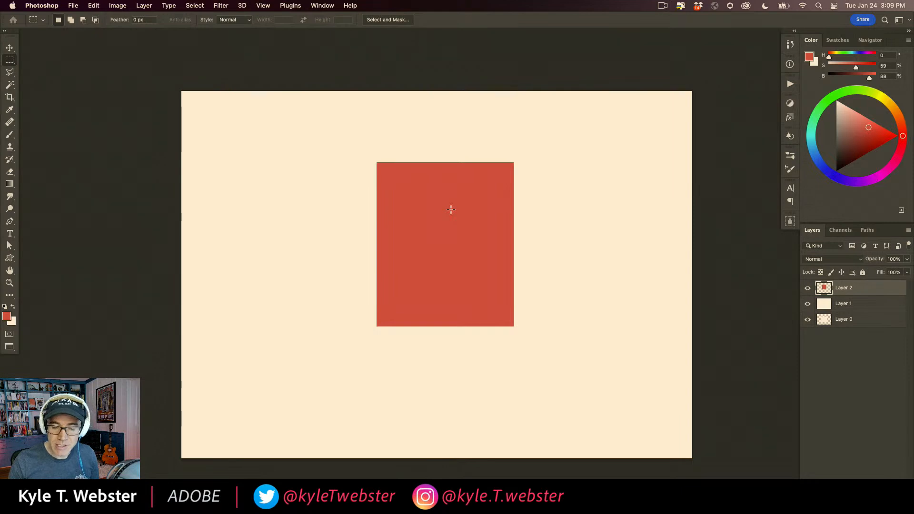
Undo the deselection and red fill to recover the rectangular selection, and extend it along its left side with smaller overlapping rectangles
key(super+z)
key(super+z)
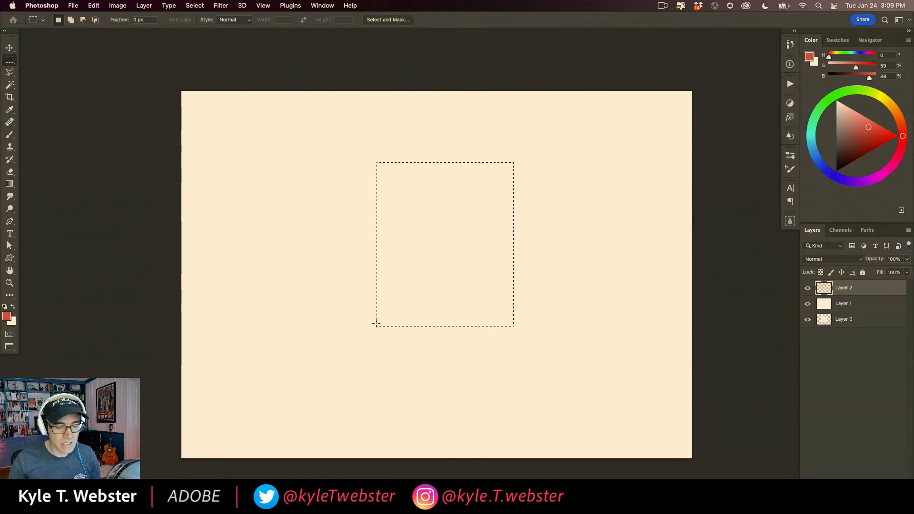
drag(410, 260, 313, 356)
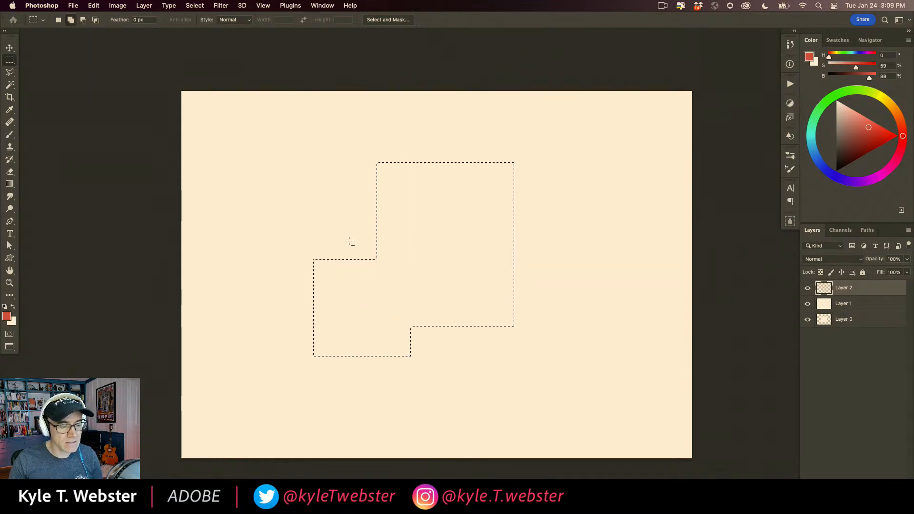
drag(289, 272, 286, 272)
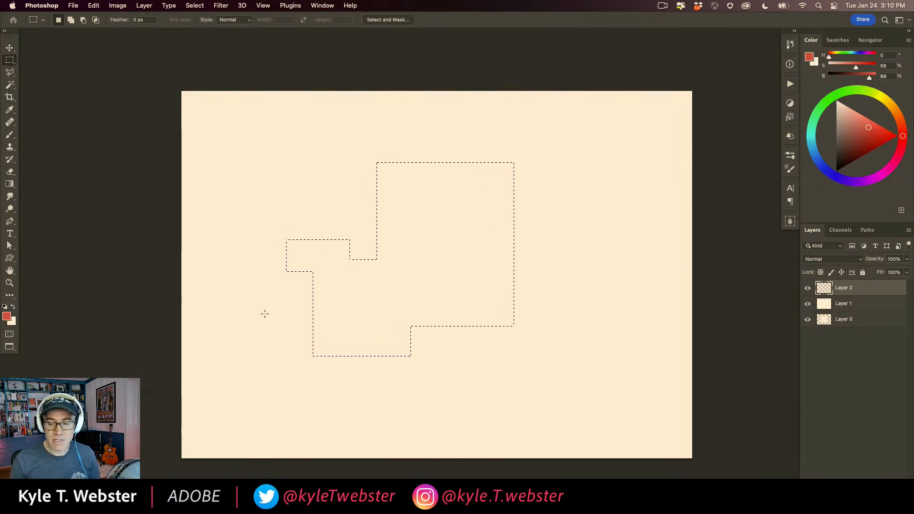
drag(399, 155, 347, 183)
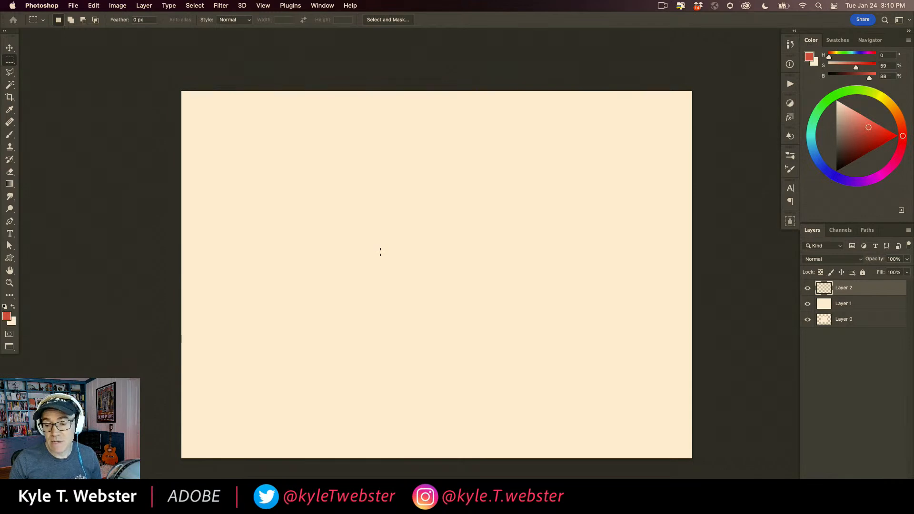
Draw two square-constrained marquee selections near the canvas center, one after the other, clearing each one
drag(364, 190, 490, 351)
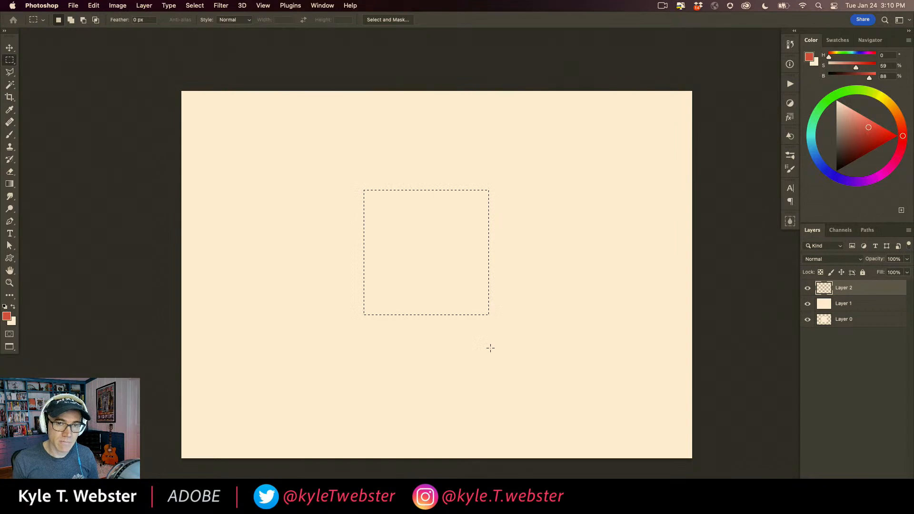
click(491, 348)
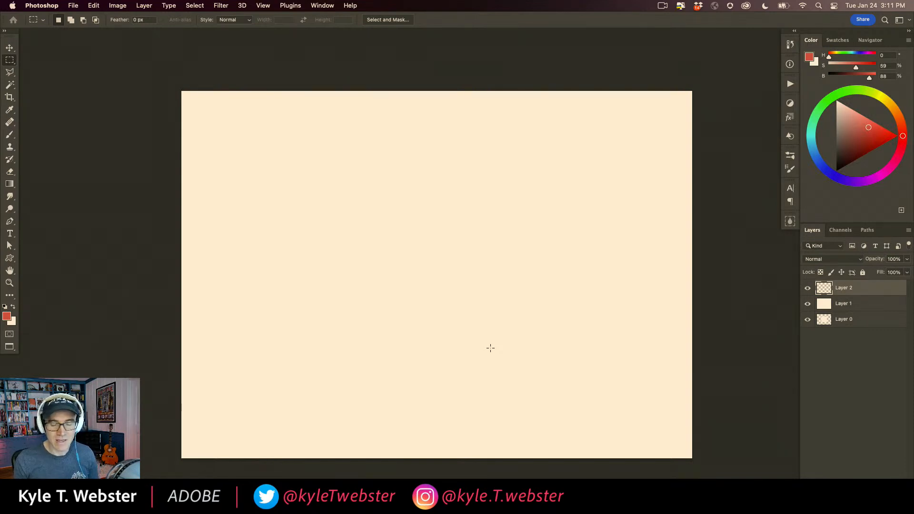
drag(378, 193, 526, 362)
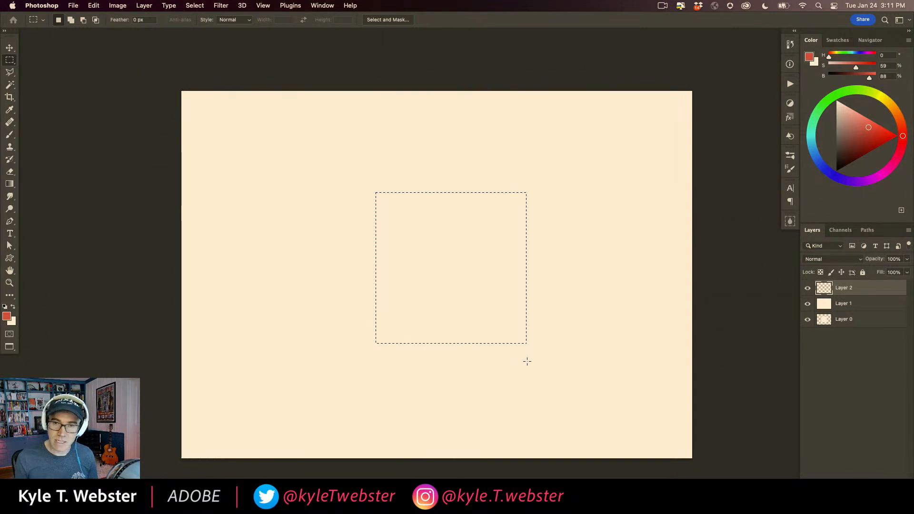
click(527, 361)
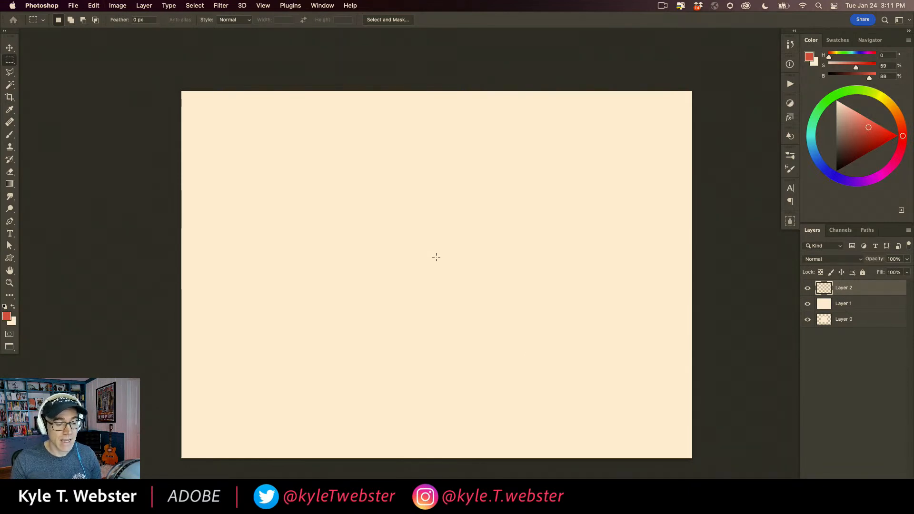
Draw a square marquee outward from its center point in the middle of the canvas, and deselect
drag(435, 261, 383, 209)
key(shift)
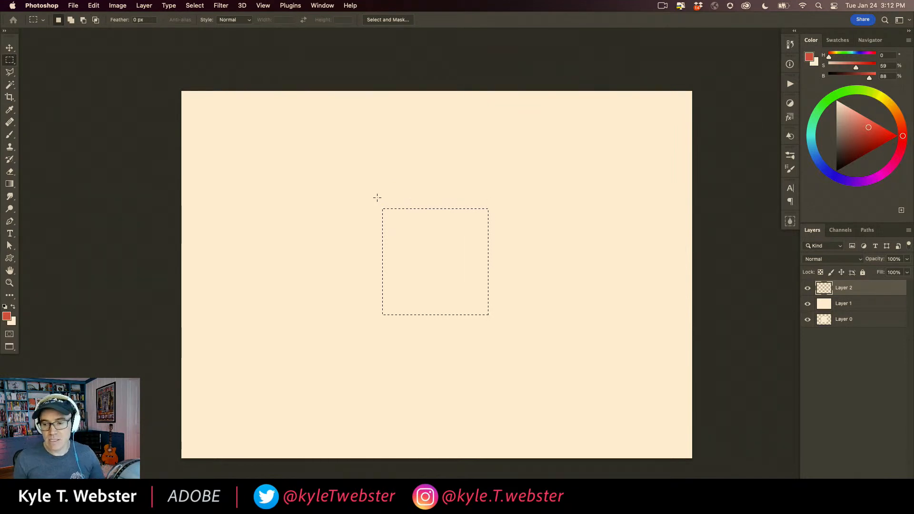
key(super+d)
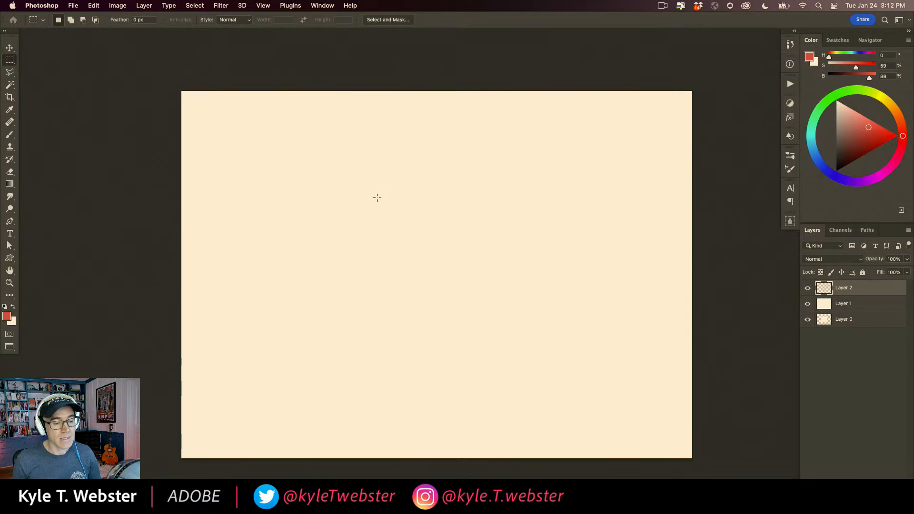
Draw a wide rectangular marquee, subtract notches from its bottom and top edges, and add a horizontal bar to its left side
drag(352, 172, 522, 294)
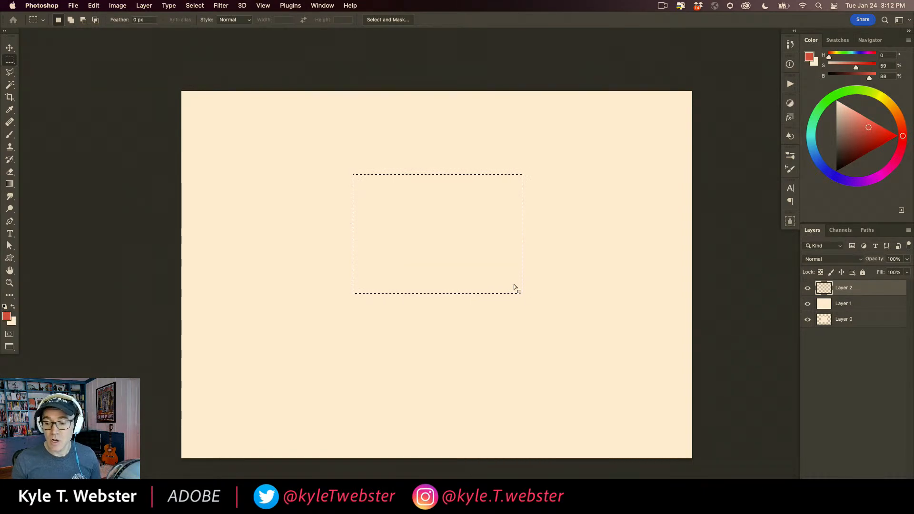
key(alt)
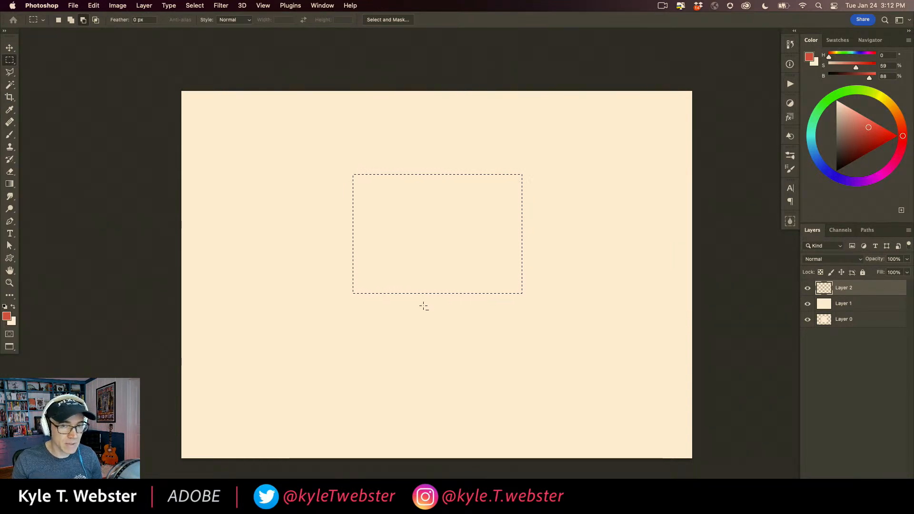
key(alt)
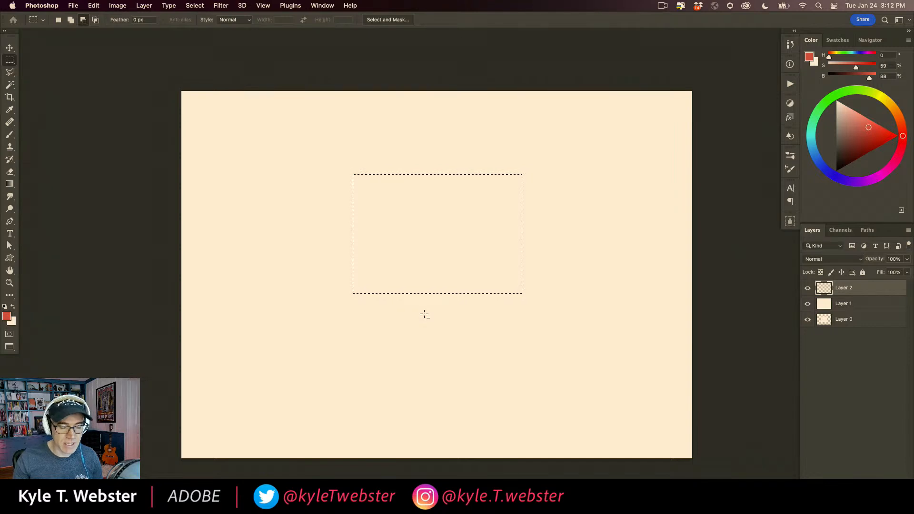
drag(438, 312, 389, 236)
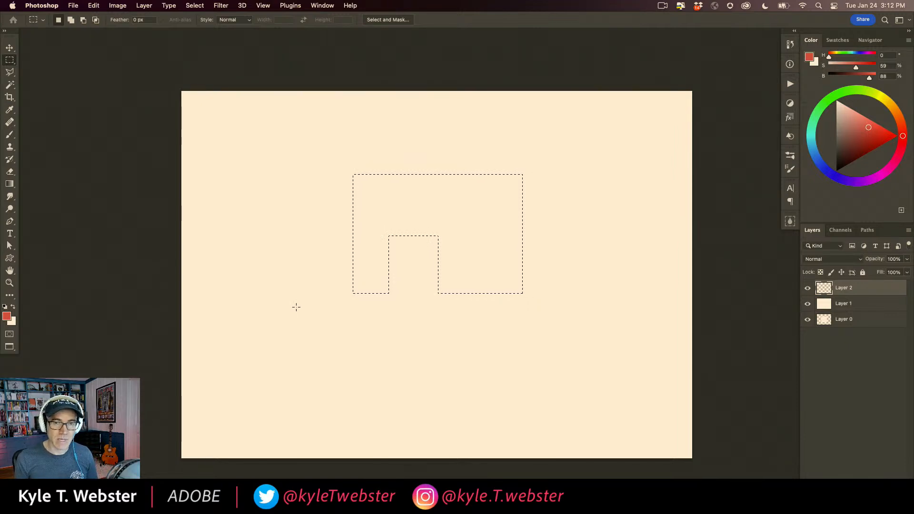
key(shift)
drag(366, 198, 293, 224)
drag(383, 155, 440, 190)
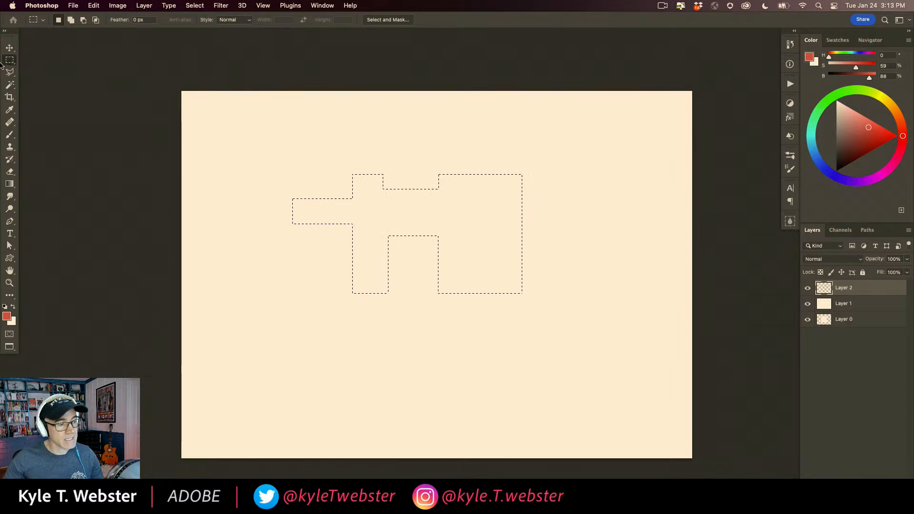
Add overlapping ellipses and two separate small circles to the selection with the Elliptical Marquee, fill it with the red foreground color, and deselect
key(shift+m)
key(shift+m)
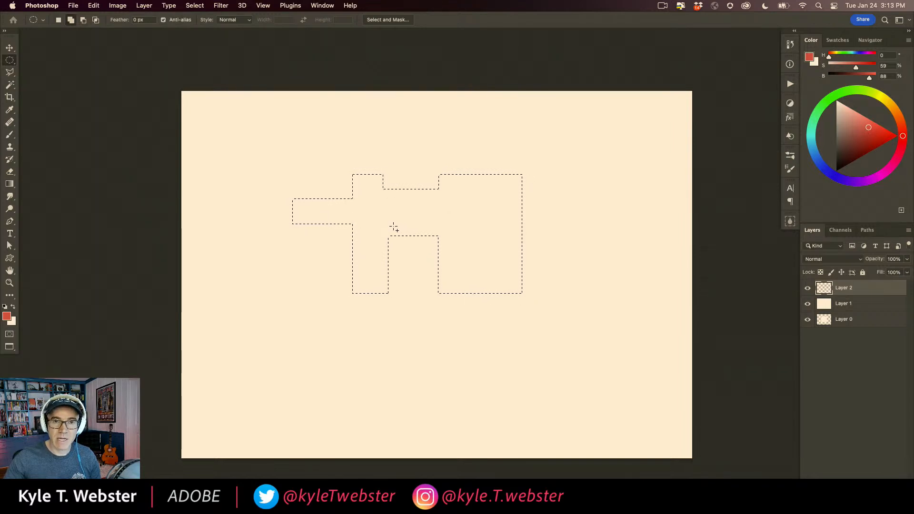
key(shift+m)
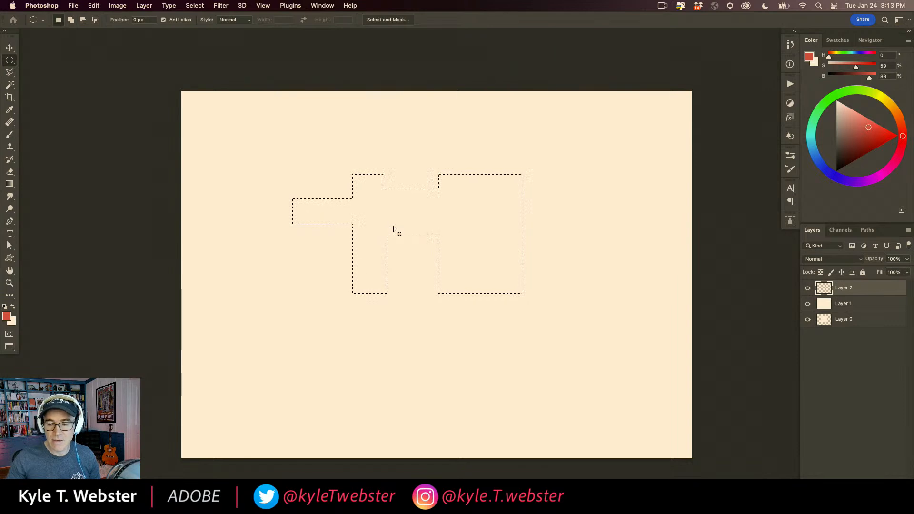
drag(479, 136, 549, 214)
drag(413, 219, 465, 261)
drag(362, 278, 398, 315)
drag(306, 141, 341, 173)
drag(302, 259, 329, 286)
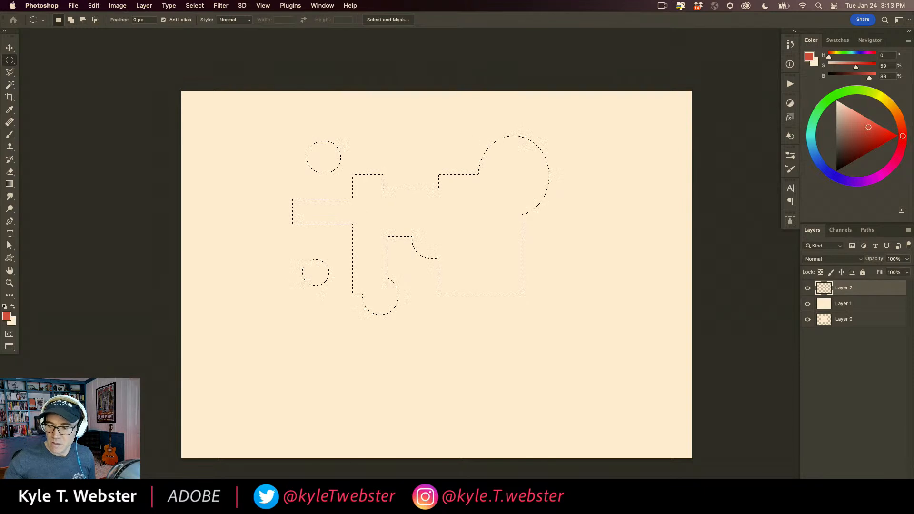
key(alt+BackSpace)
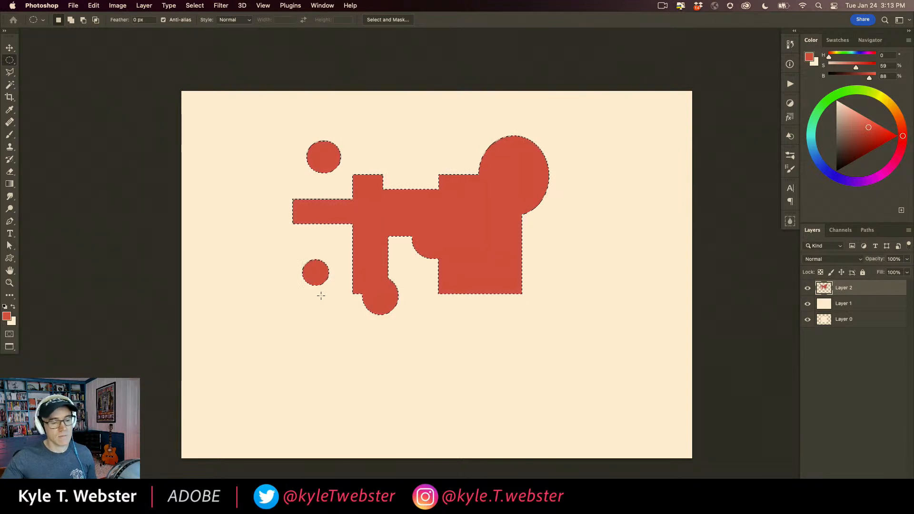
key(super+d)
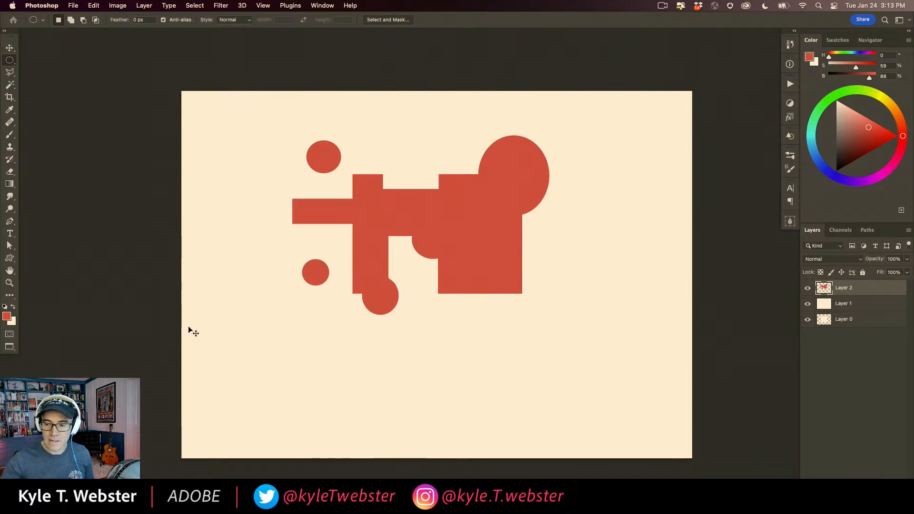
Select the entire canvas, delete the red artwork from Layer 2, and deselect
key(super+a)
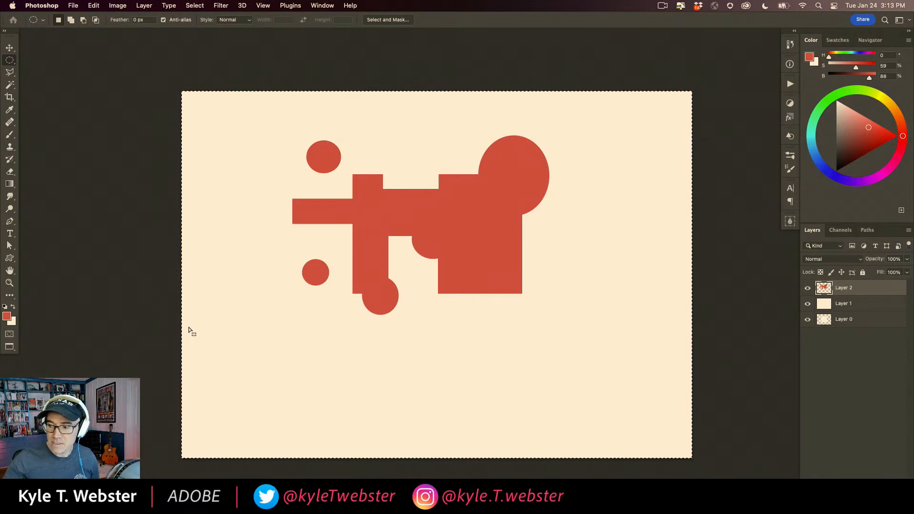
key(Delete)
key(super+d)
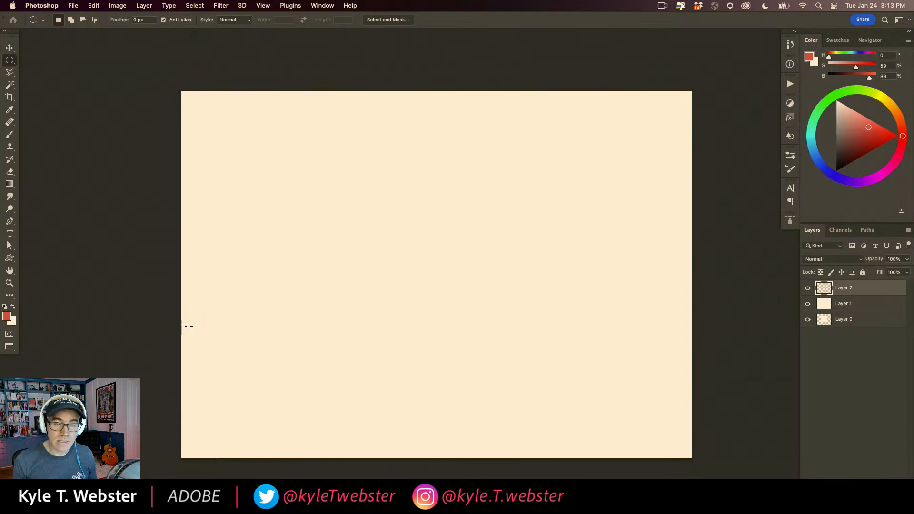
Draw a wide elliptical marquee just above the canvas center on Layer 2, fill it with the red foreground color, and deselect
drag(416, 283, 411, 278)
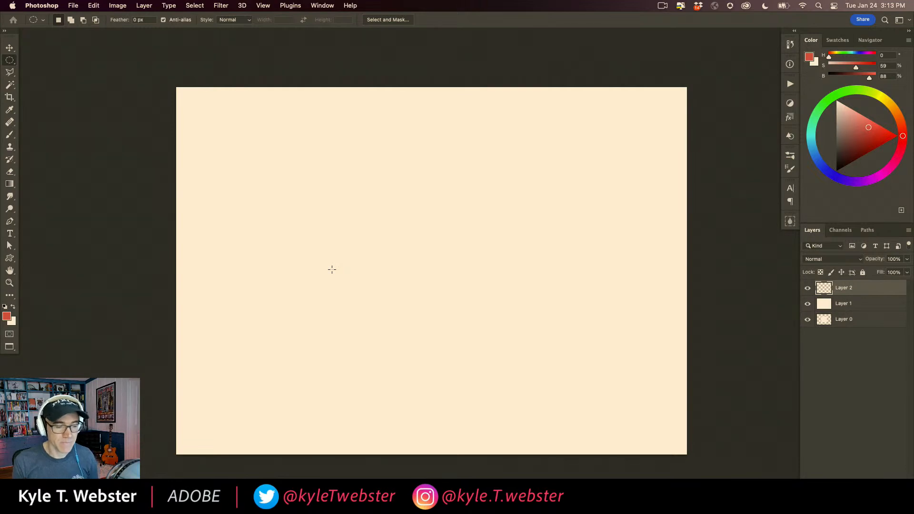
drag(386, 178, 548, 282)
key(alt+BackSpace)
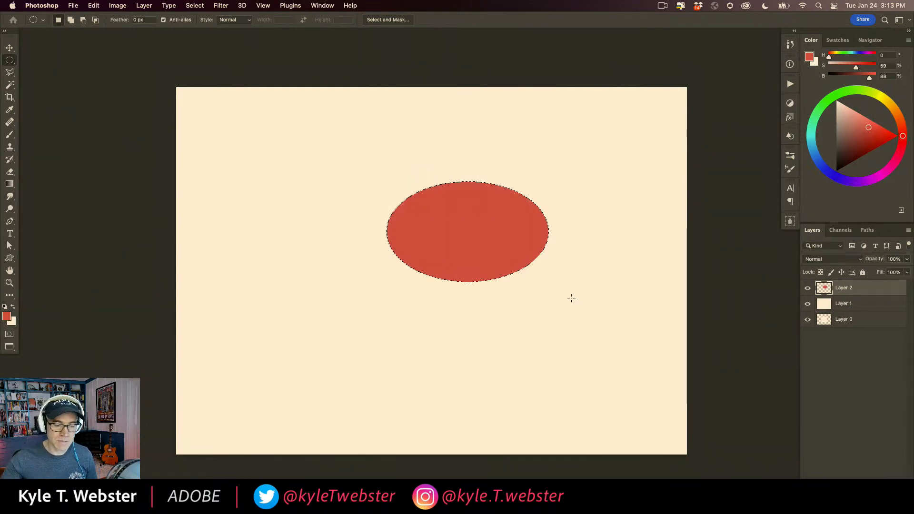
key(super+d)
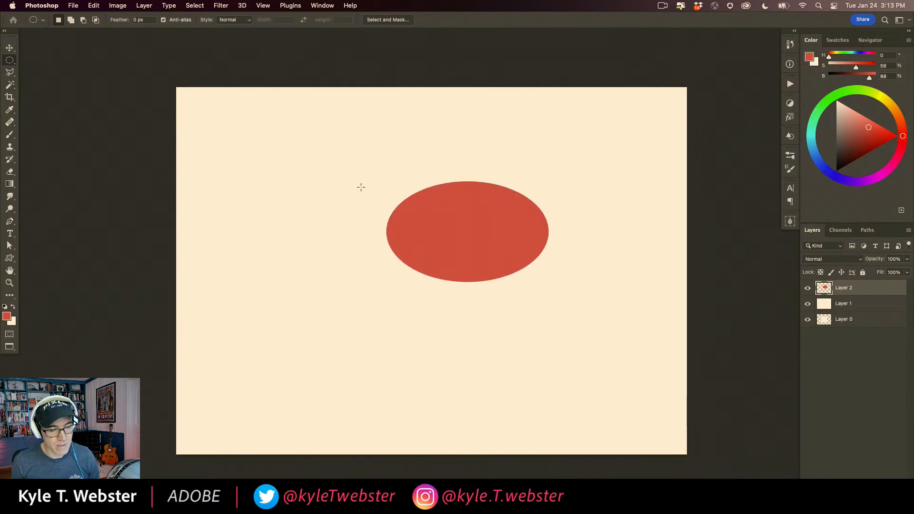
Select the left end of the red ellipse with a circular marquee, move the cut-out piece down and slightly left, and deselect
drag(345, 169, 448, 268)
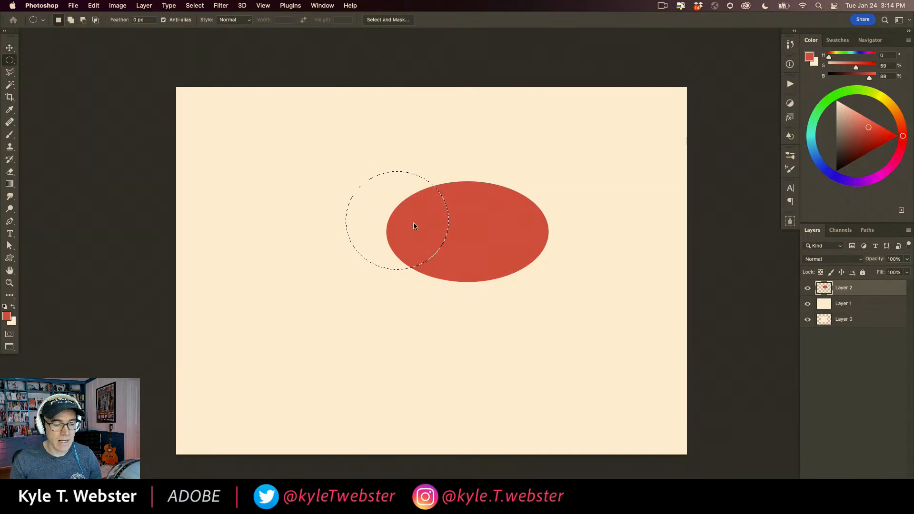
drag(413, 226, 389, 305)
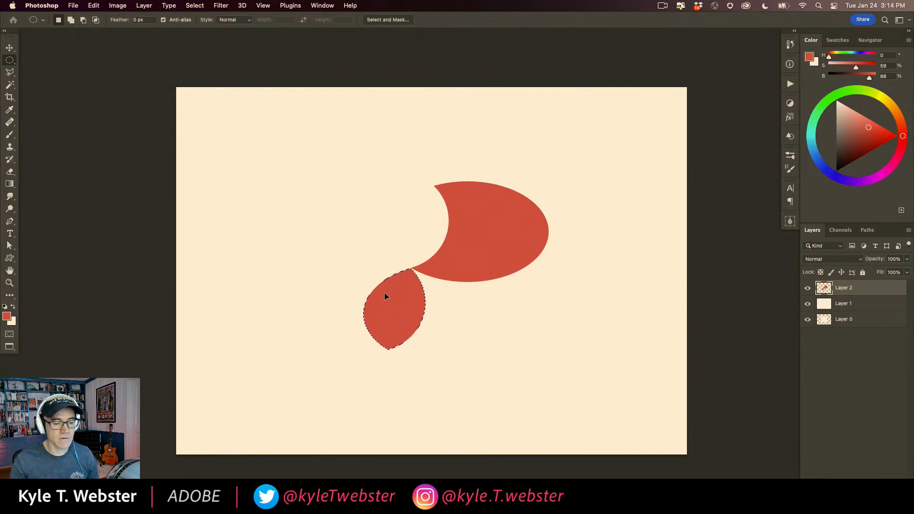
key(super+d)
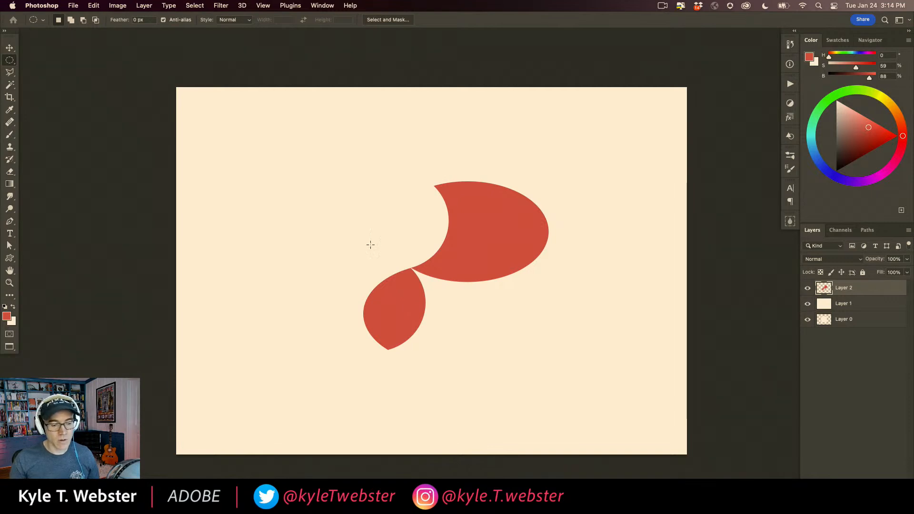
Move all of Layer 2's artwork slightly left and down, and switch to the Polygonal Lasso and back to the Elliptical Marquee
drag(381, 305, 362, 313)
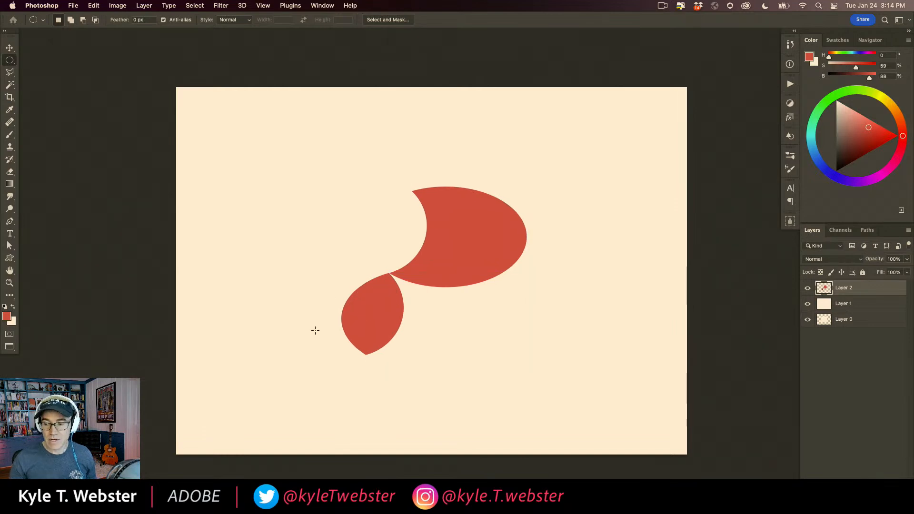
key(l)
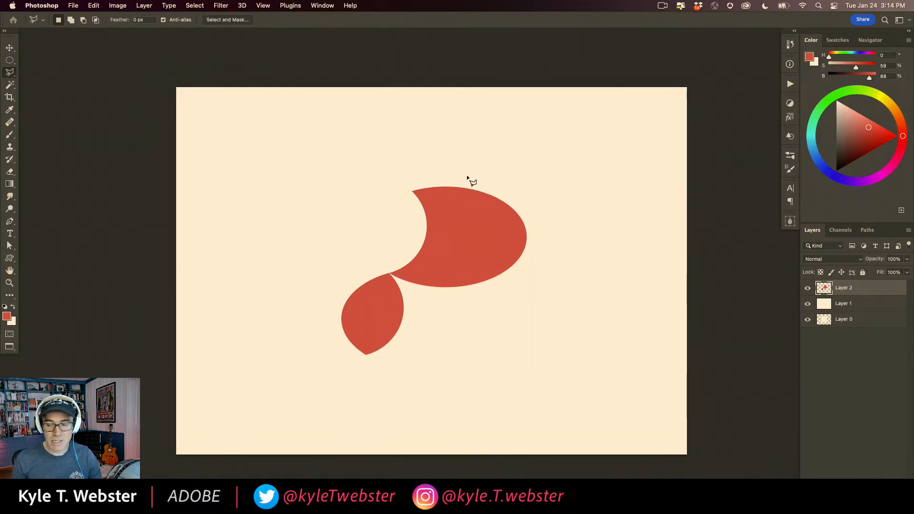
key(m)
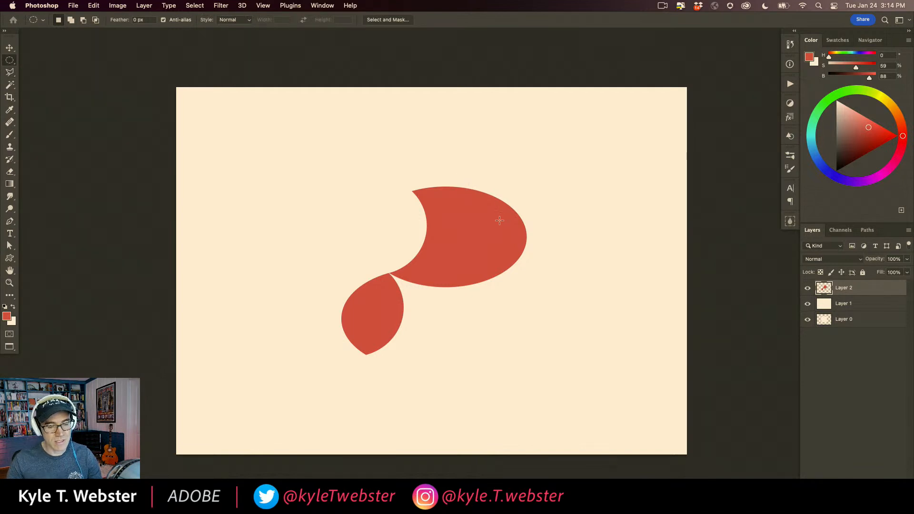
Try duplicating a small circular area of the larger red shape to its upper left with the Move tool, and undo it
drag(497, 217, 488, 238)
key(v)
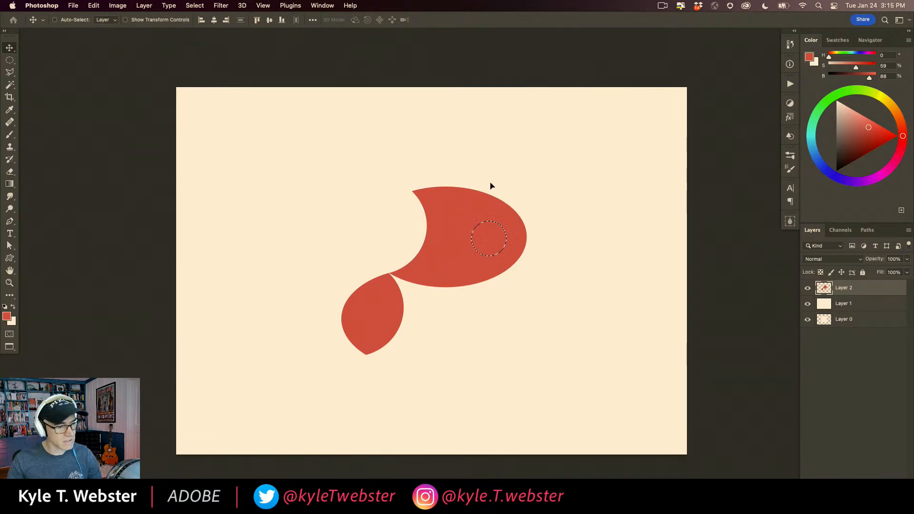
drag(484, 236, 404, 162)
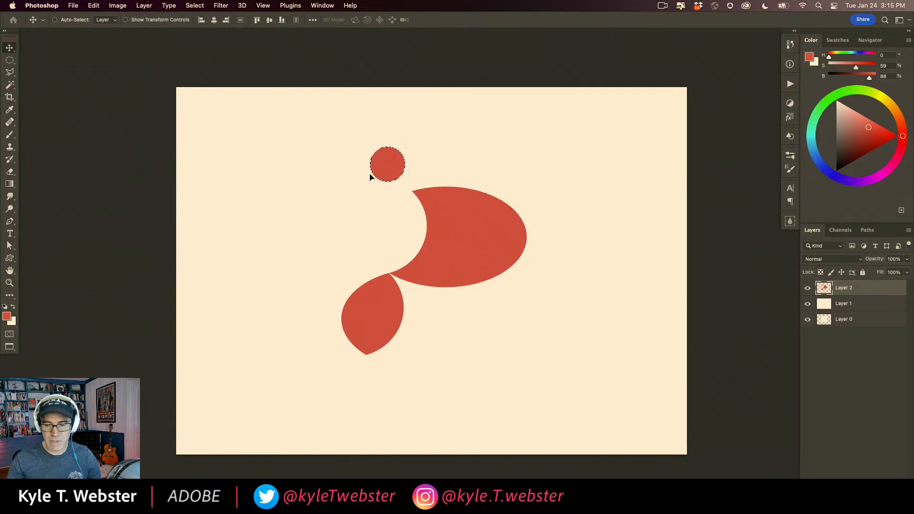
key(super+z)
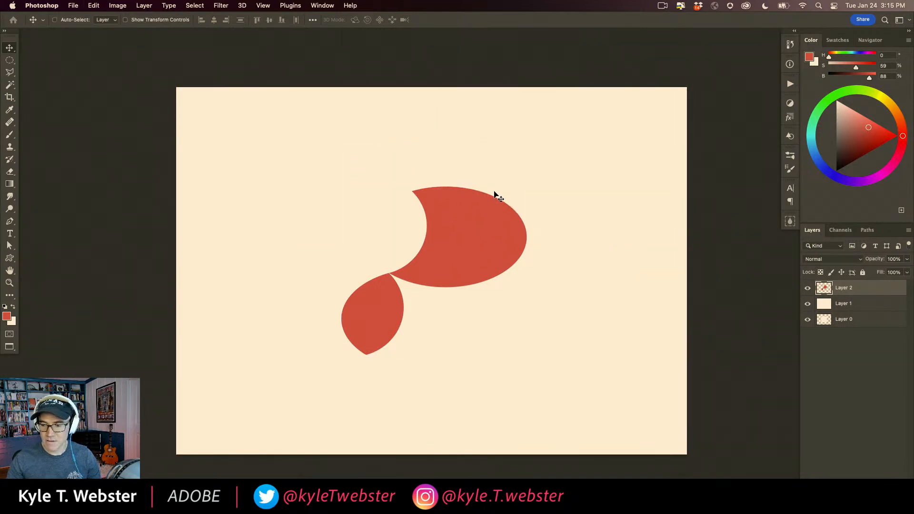
Select a small circle near the larger red shape's right end with the Elliptical Marquee, move the cut-out piece to the upper left, and deselect
key(m)
drag(482, 221, 511, 250)
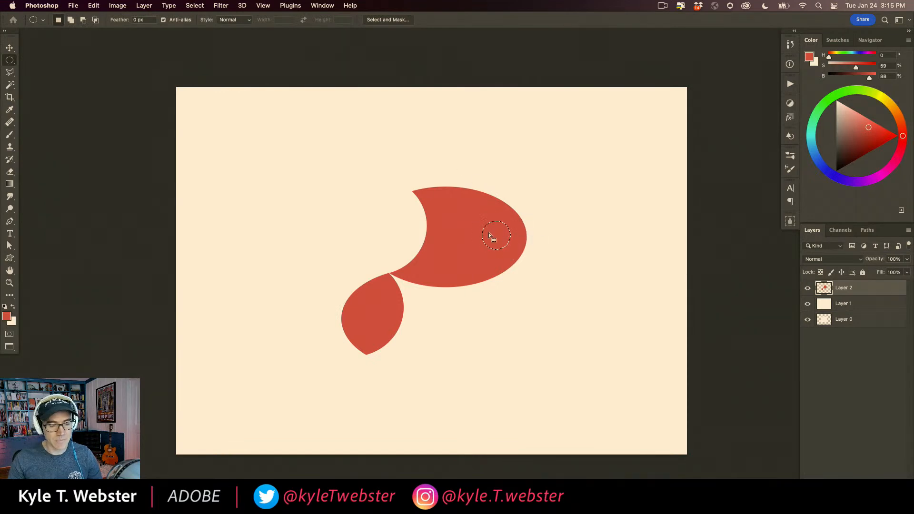
drag(492, 238, 391, 190)
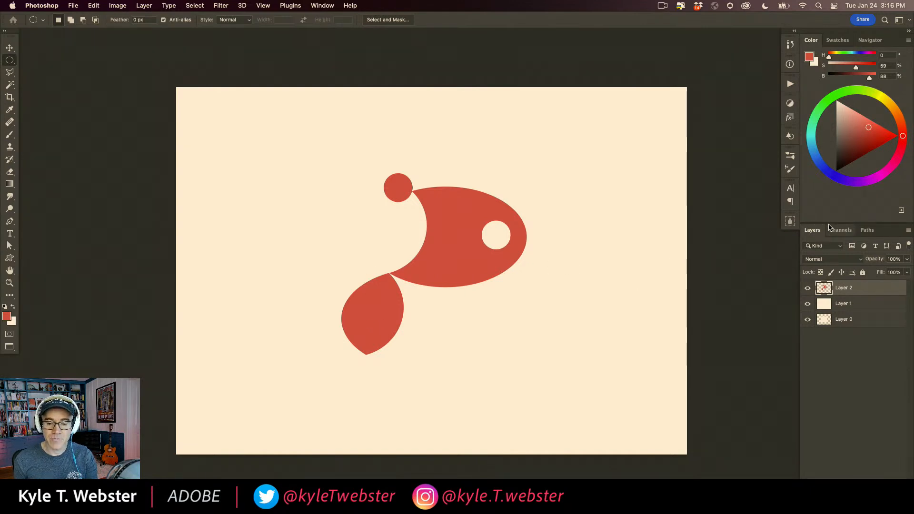
Make the Layers panel taller by shrinking the Color panel above it
drag(863, 223, 850, 171)
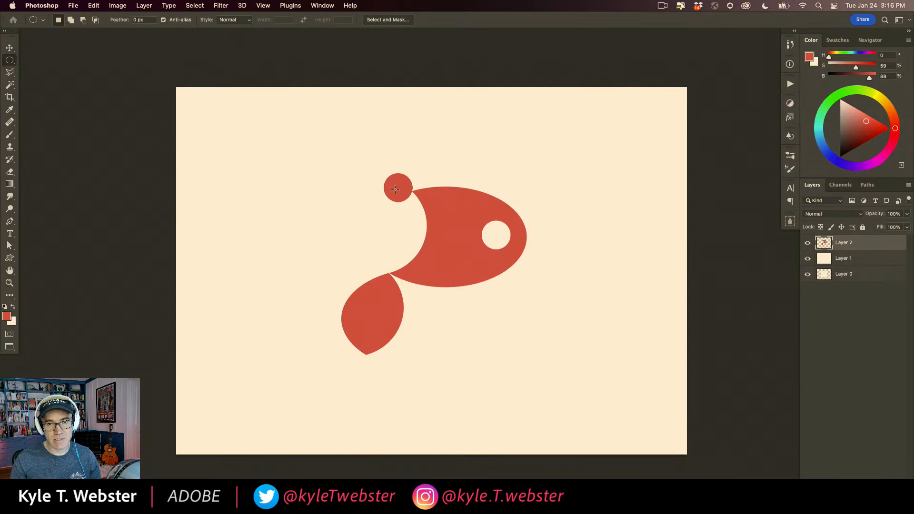
Undo the edits back to the whole red ellipse, and redo them up to the moved small circle
key(super+z)
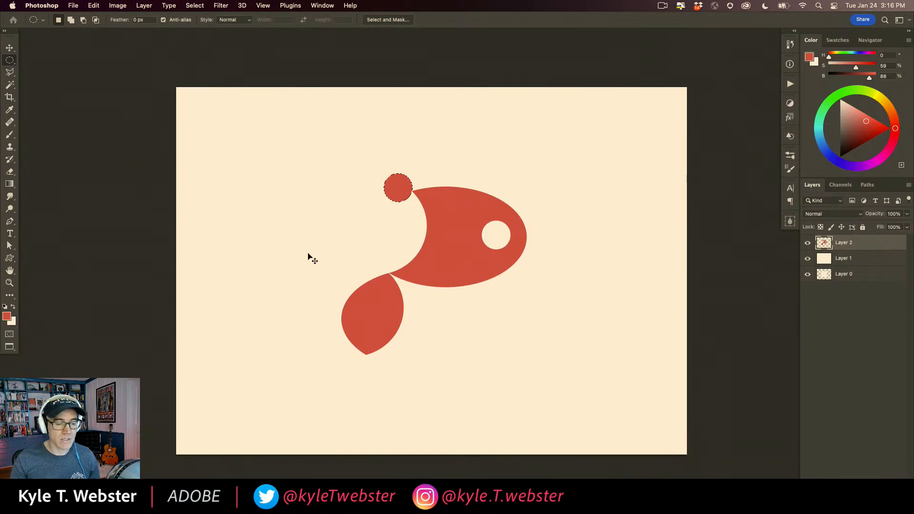
key(super+z)
key(super+z)
key(super+z)
key(super+z)
key(super+z)
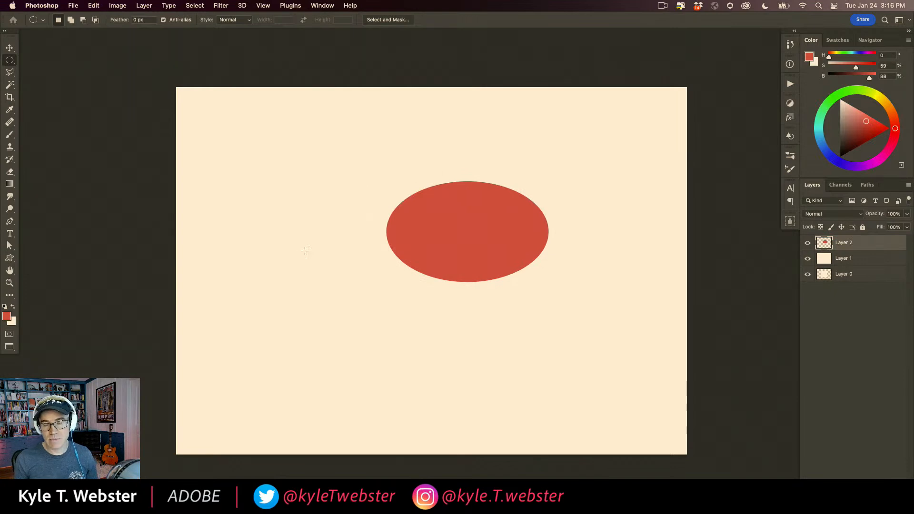
key(super+shift+z)
key(super+shift+z)
key(super+shift+z)
key(super+shift+z)
key(super+shift+z)
key(super+shift+z)
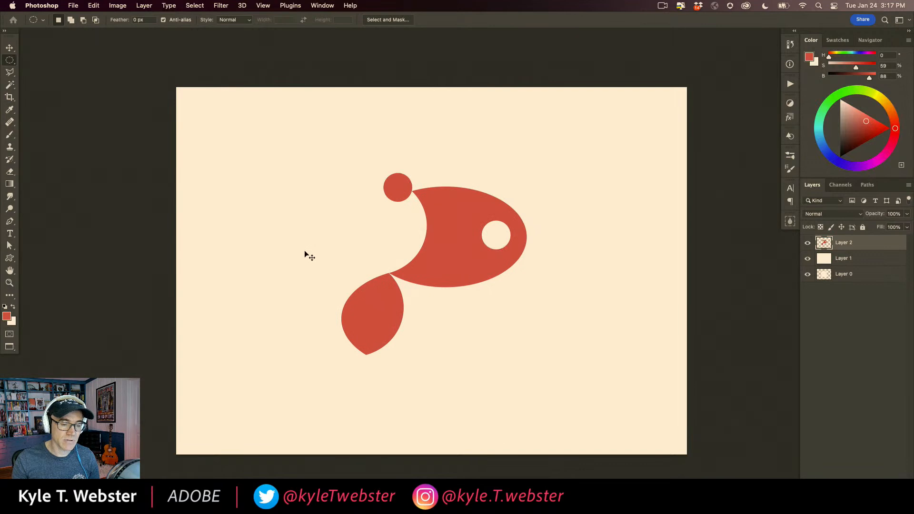
Undo the cuts and moves back to the whole red ellipse with the circular marquee over its left end
key(super+z)
key(super+z)
key(super+z)
key(super+z)
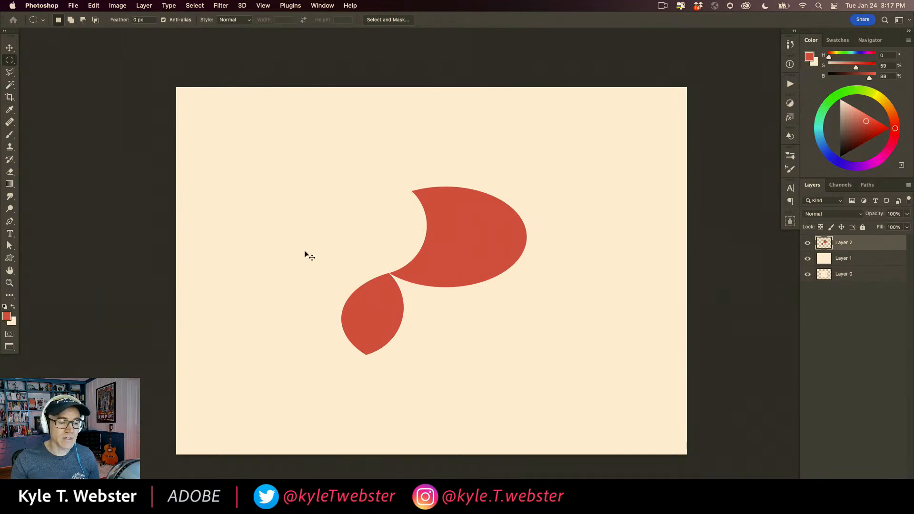
key(super+z)
key(super+z)
key(super+z)
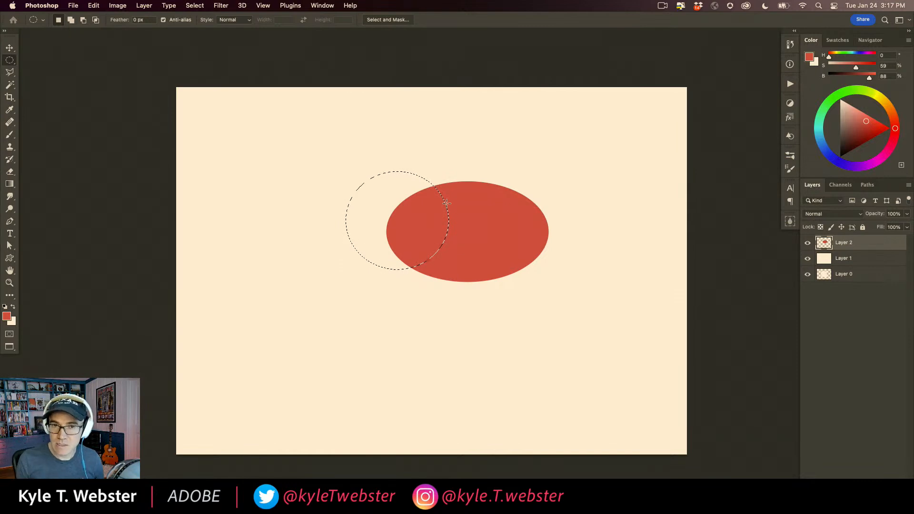
Copy the selected left end of the ellipse to a new layer, and move the copy down and left, clear of the ellipse
key(super+j)
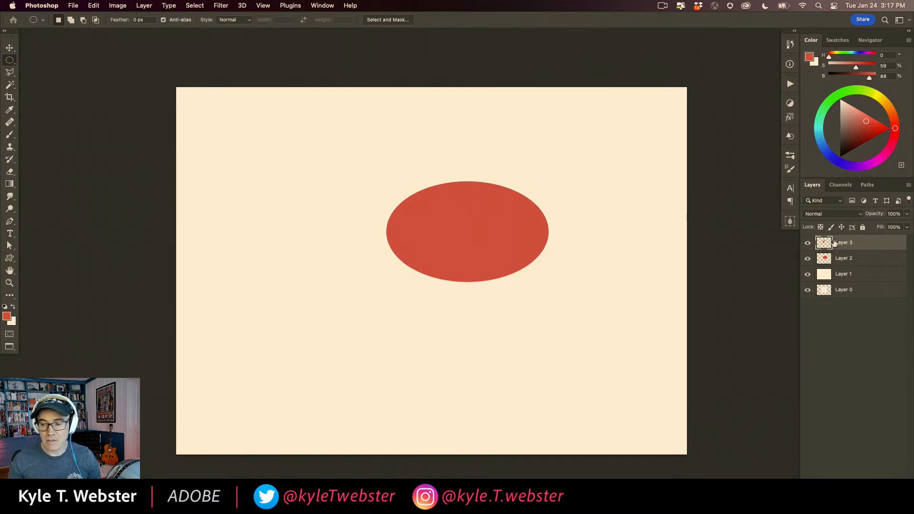
key(v)
drag(410, 241, 336, 293)
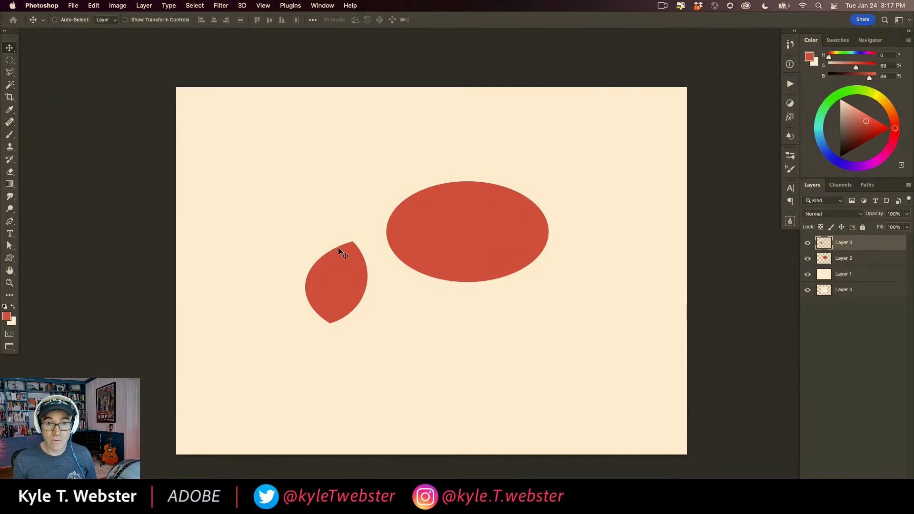
drag(331, 290, 349, 307)
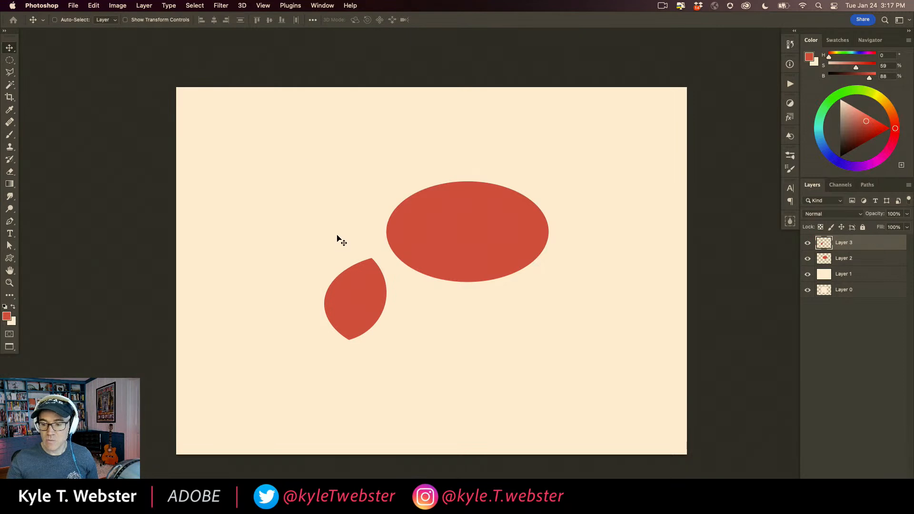
Copy a small circular selection near the right end of Layer 2's ellipse to a new layer, and move it to the ellipse's upper left
key(m)
click(825, 261)
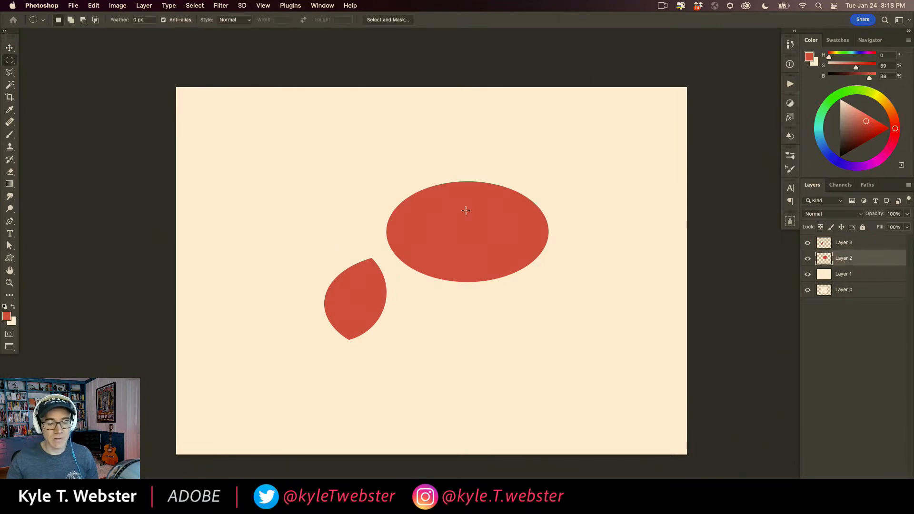
drag(500, 216, 530, 246)
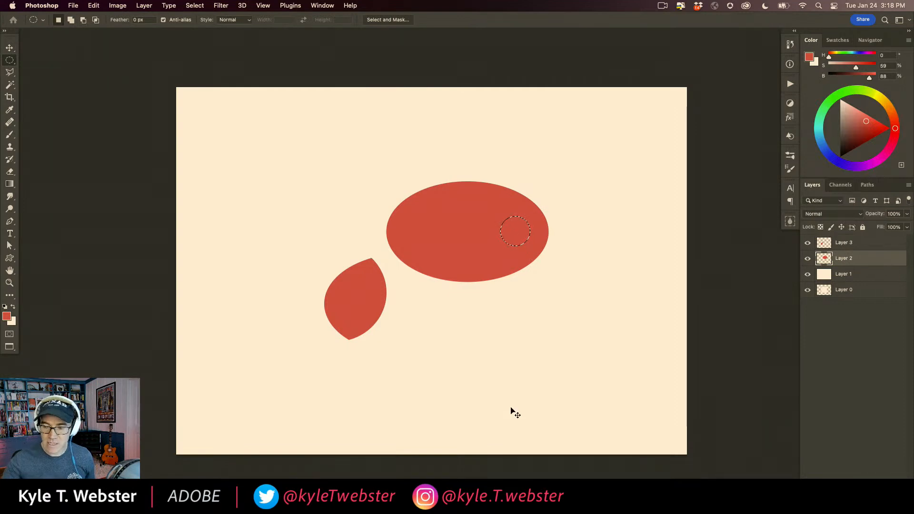
key(super+j)
key(v)
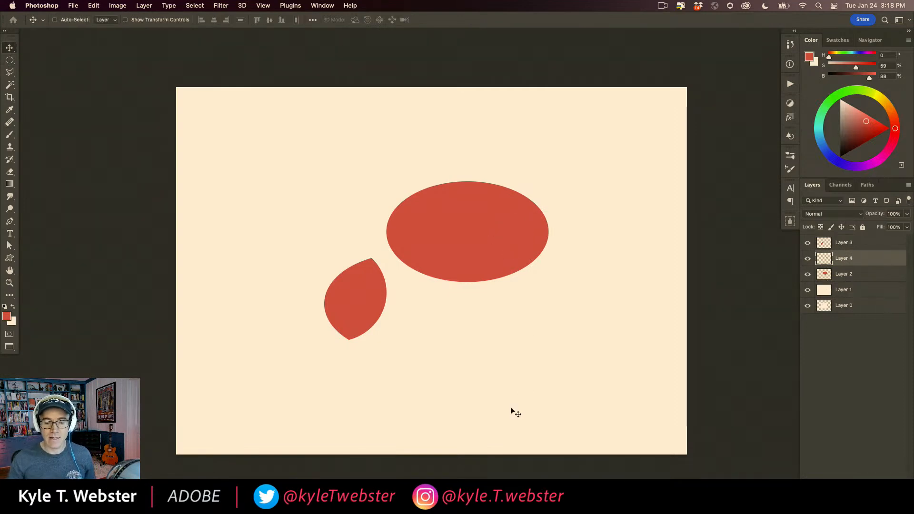
drag(516, 220, 365, 157)
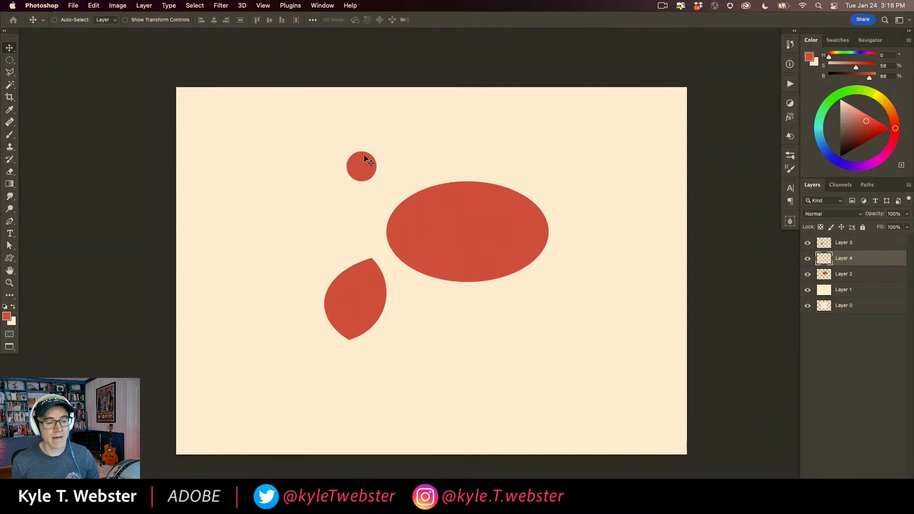
Toggle the visibility of Layer 4 and Layer 3 to examine the copied pieces on their separate layers
click(808, 259)
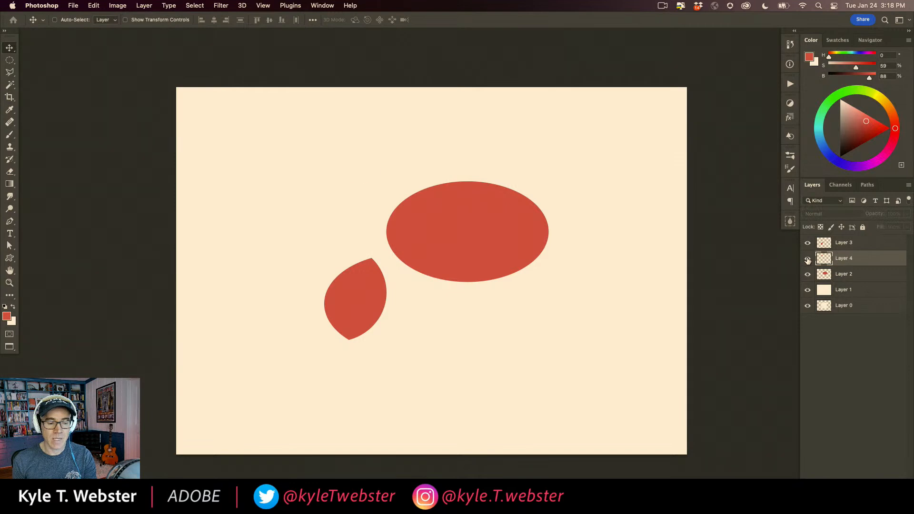
click(807, 259)
click(808, 243)
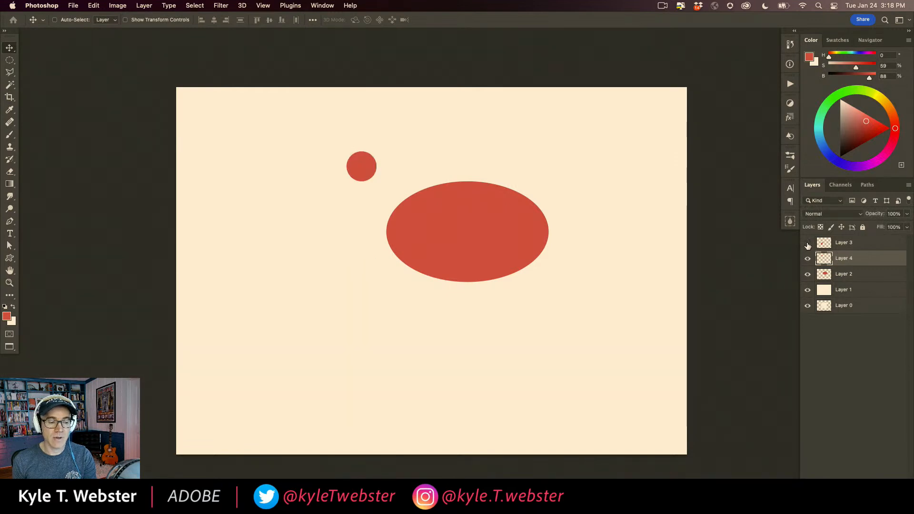
click(808, 243)
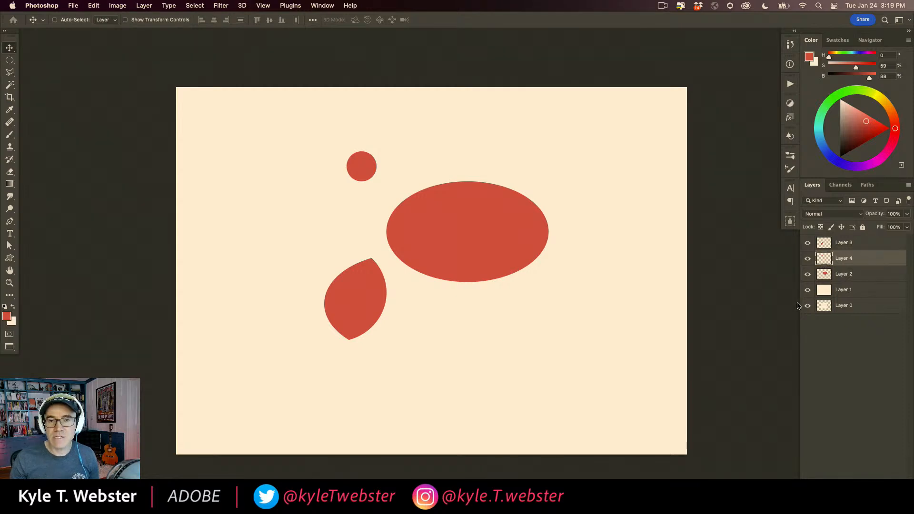
click(807, 260)
click(807, 260)
click(808, 259)
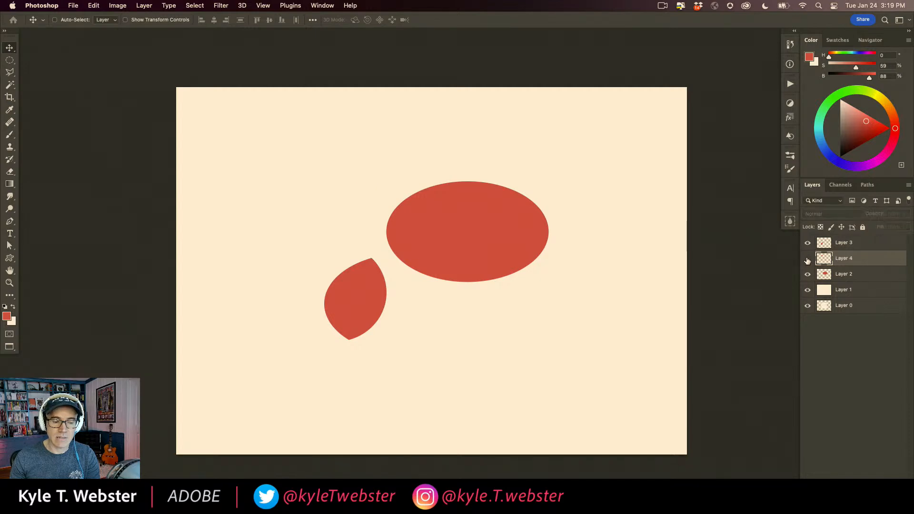
click(808, 260)
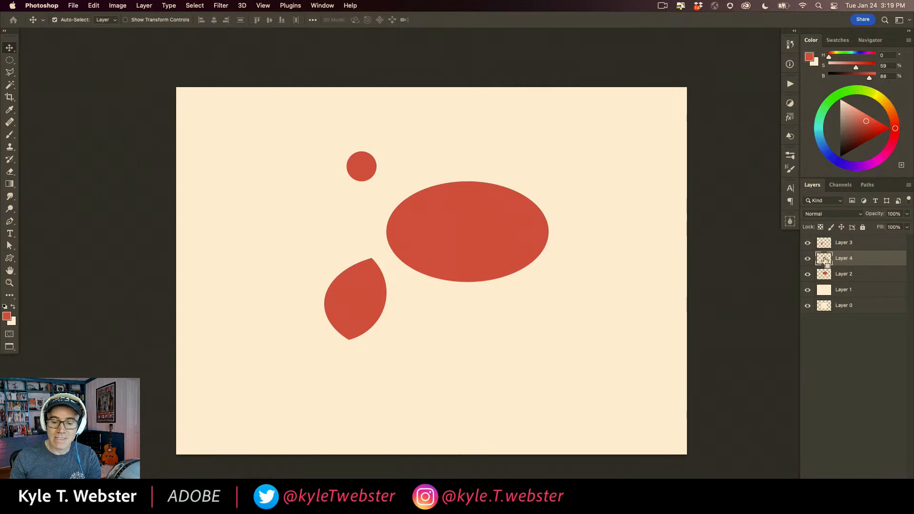
Load Layer 4's circle as a selection, and move only the selection outline onto the right end of the red ellipse
super+click(826, 258)
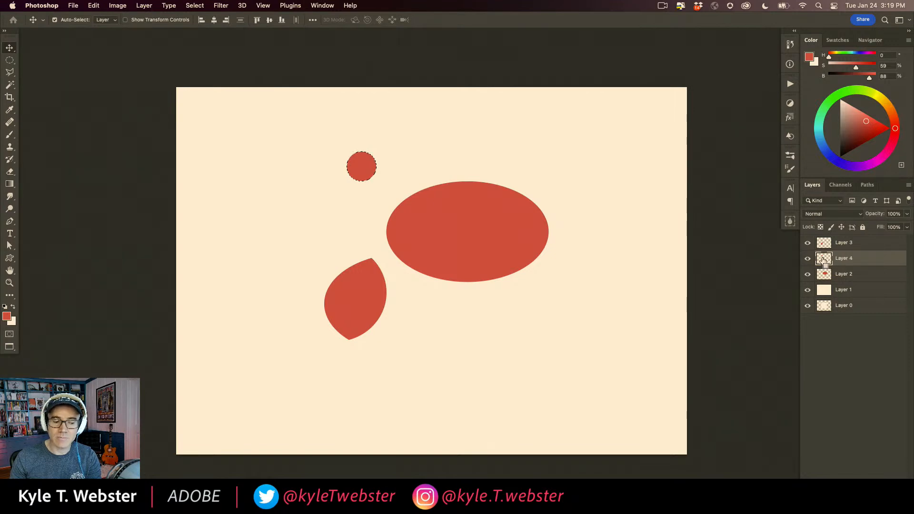
super+click(351, 176)
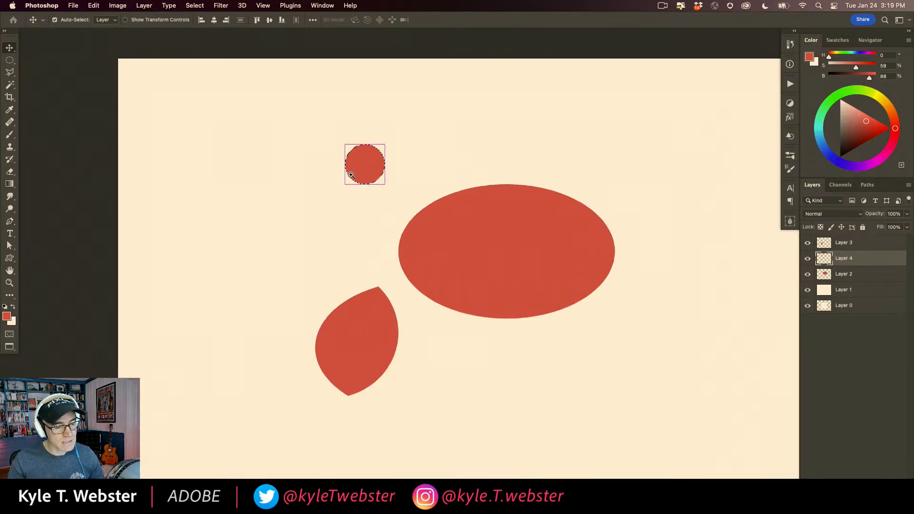
super+click(351, 176)
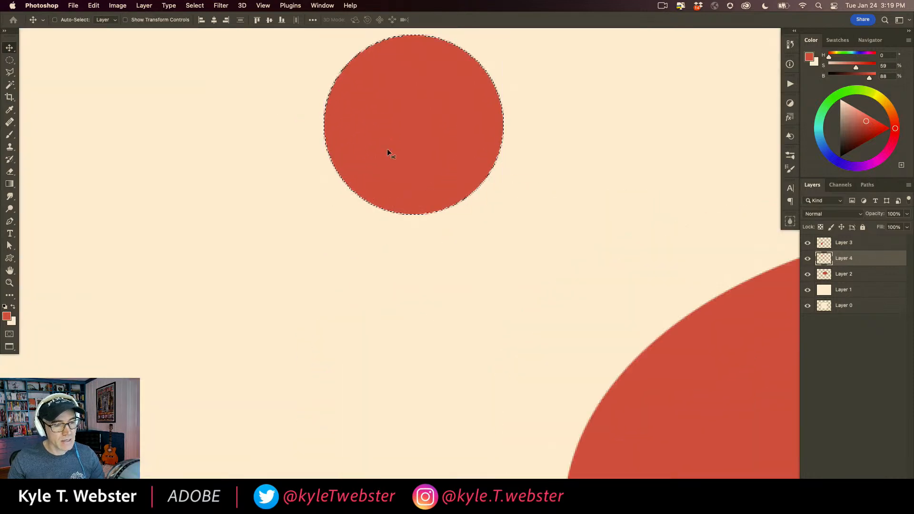
alt+super+click(361, 250)
alt+super+click(362, 250)
key(m)
mouse_move(369, 224)
mouse_down()
mouse_move(347, 241)
mouse_move(340, 263)
mouse_move(368, 221)
mouse_move(355, 230)
mouse_up()
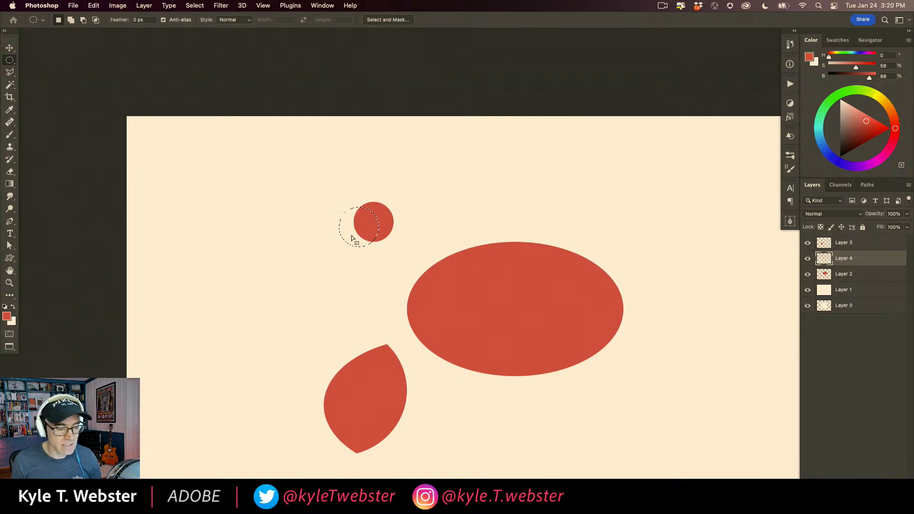
drag(351, 236, 569, 315)
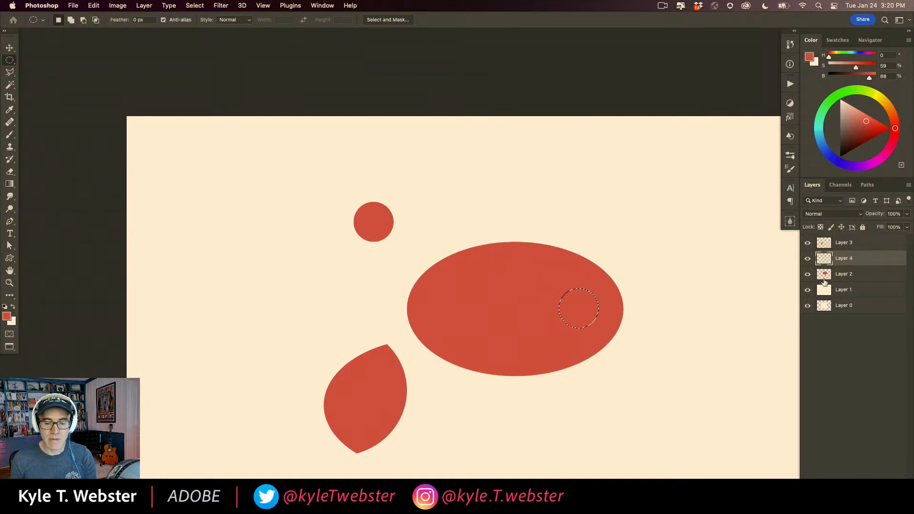
Delete the selected circular area from Layer 2's ellipse, and deselect
click(823, 277)
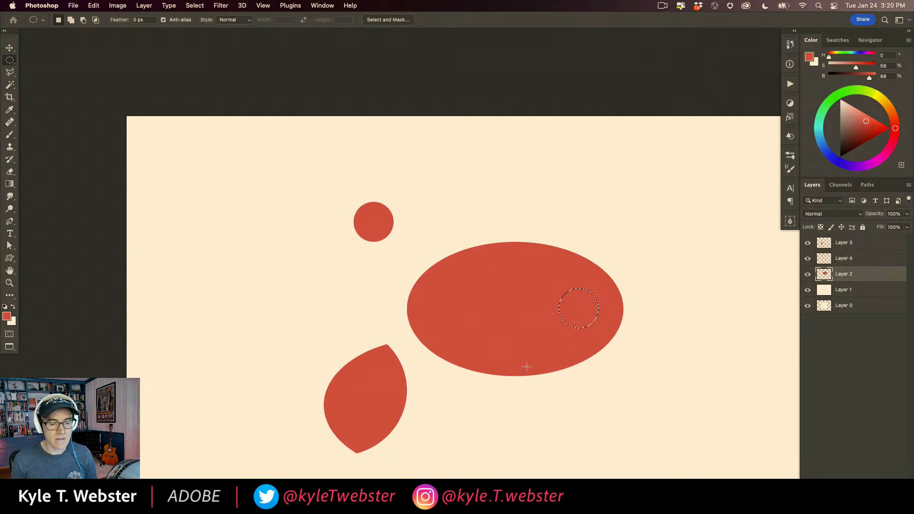
key(Delete)
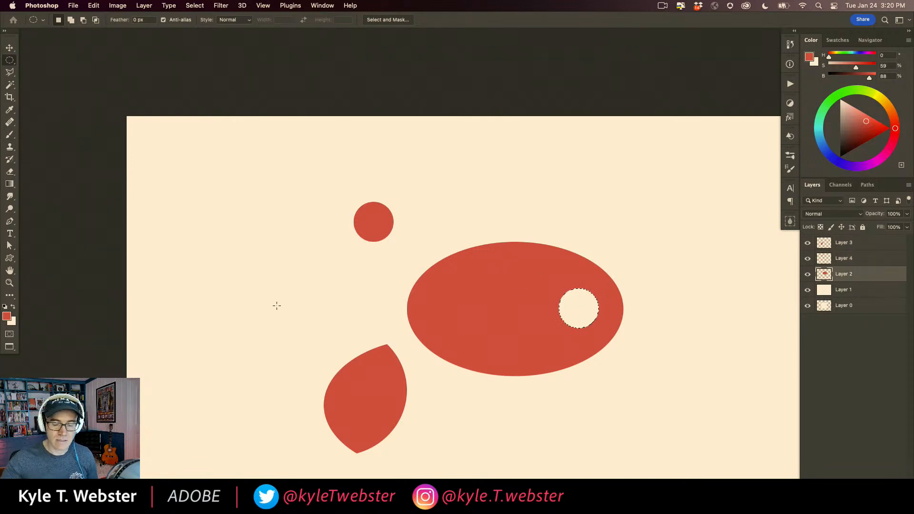
key(super+d)
Load Layer 3's leaf shape as a selection, and align only the selection outline with the left end of the red ellipse
drag(284, 347, 283, 296)
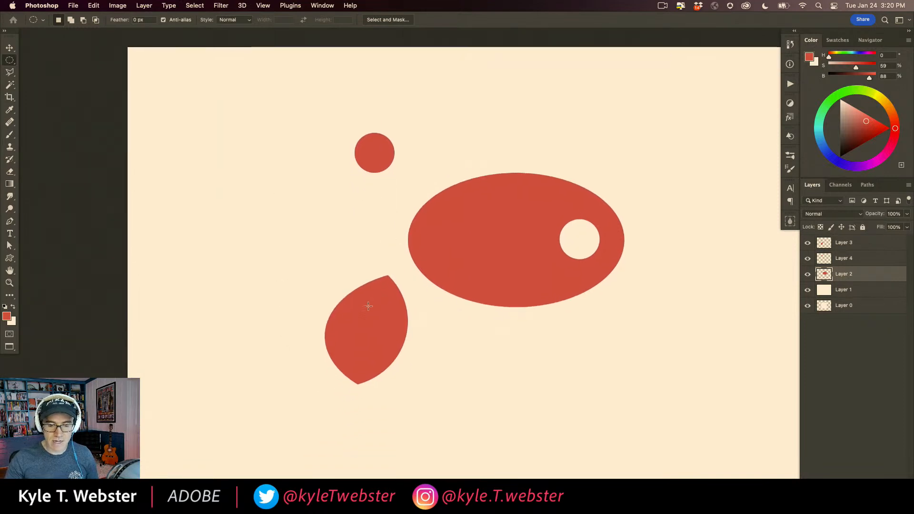
click(820, 244)
click(806, 243)
click(807, 244)
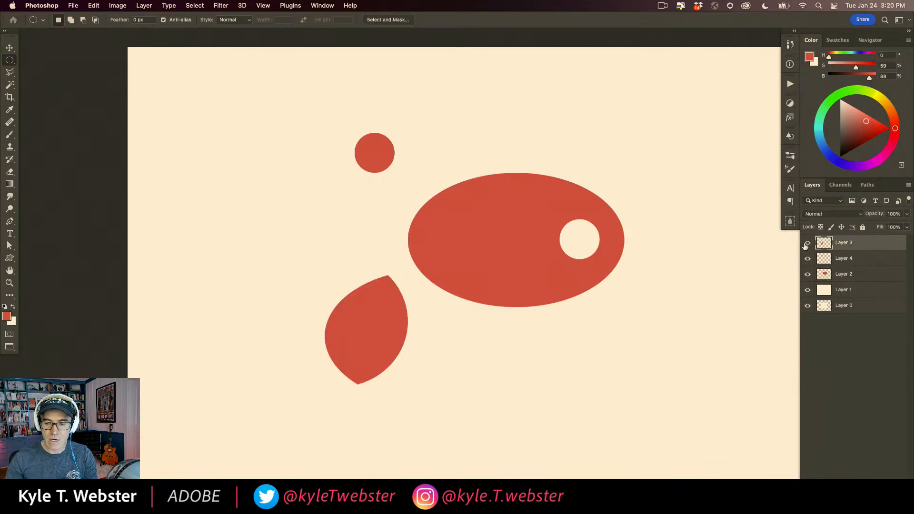
super+click(824, 244)
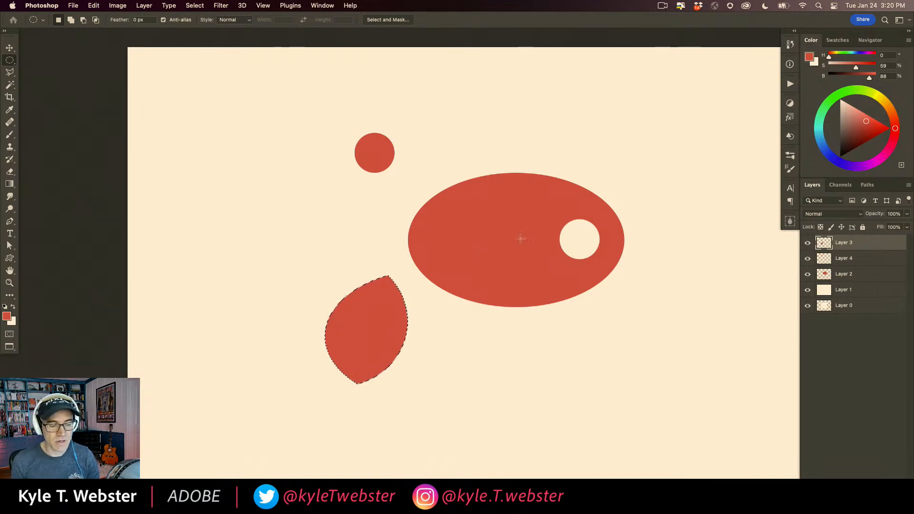
drag(361, 326, 442, 233)
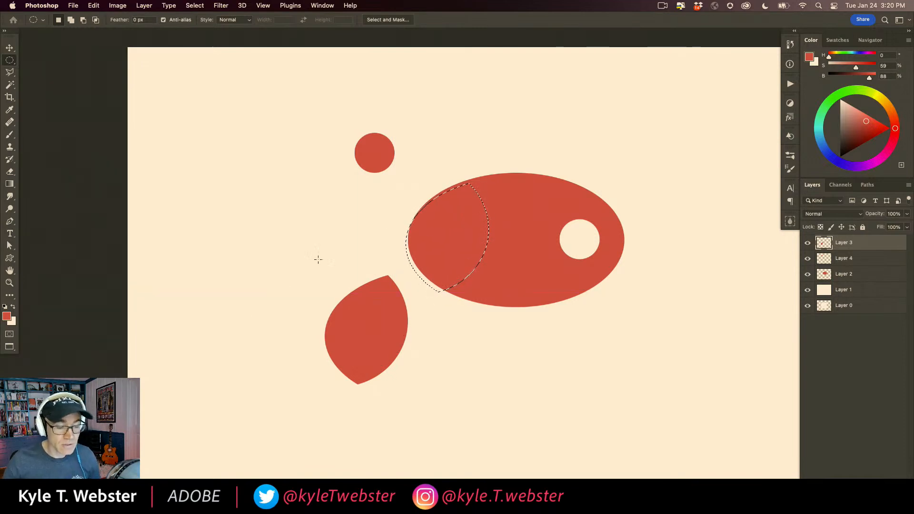
drag(434, 224, 435, 218)
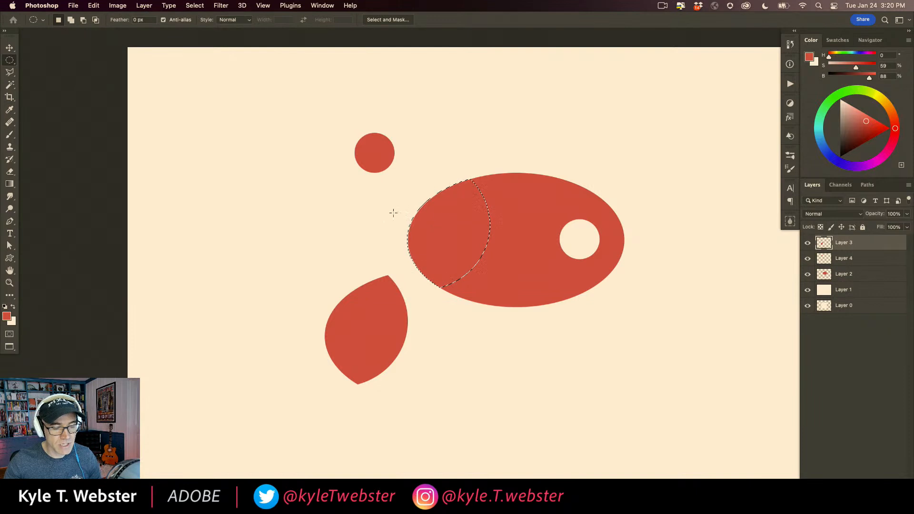
Check the outline's alignment with the ellipse's left edge up close, and delete the selected area from Layer 2
super+click(456, 287)
super+click(455, 287)
drag(425, 310, 369, 411)
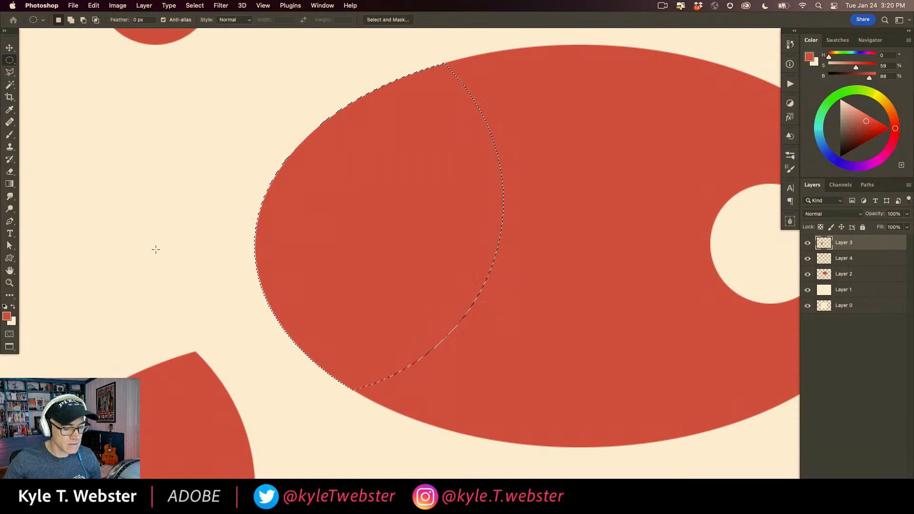
alt+click(335, 359)
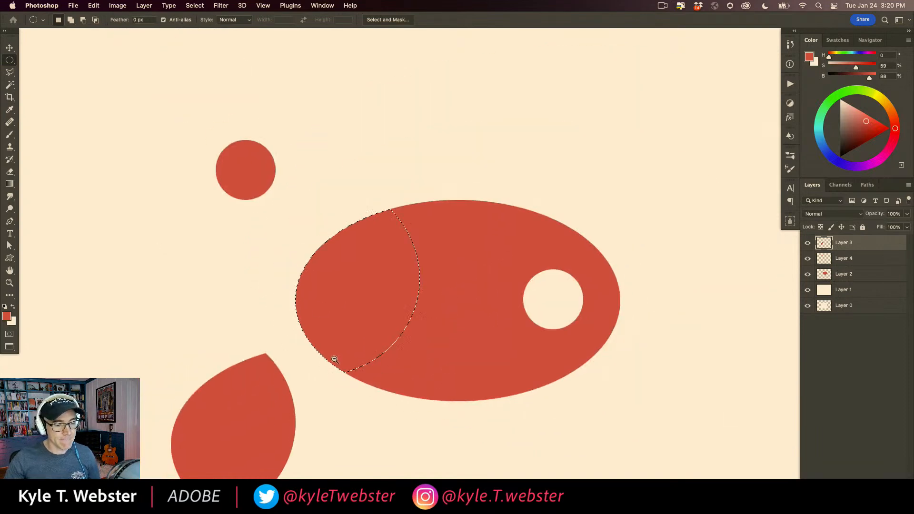
alt+click(335, 358)
drag(298, 384, 365, 304)
click(822, 275)
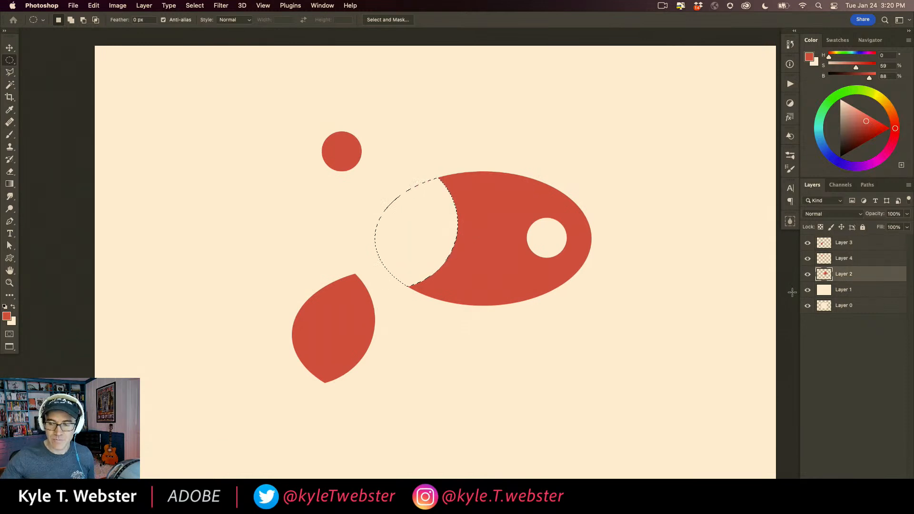
Clear the selection, and move Layer 3's leaf shape slightly lower on the canvas
key(super+d)
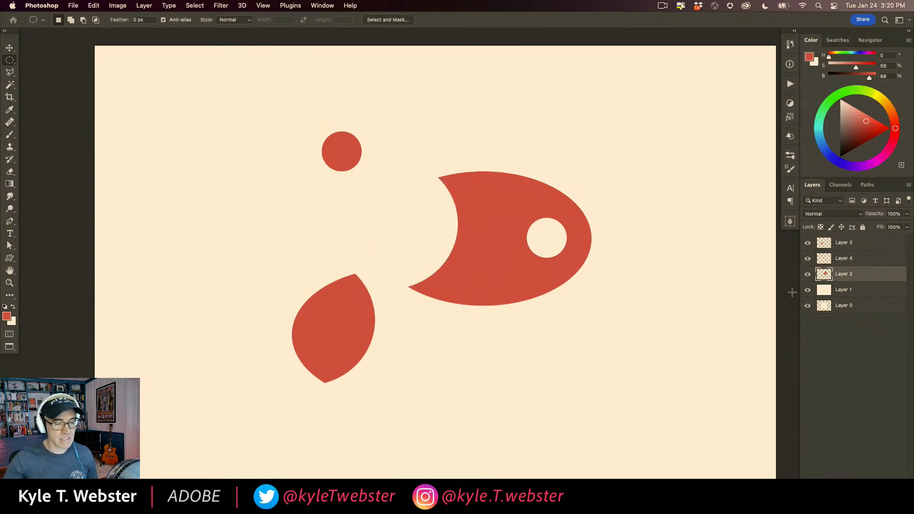
key(super+minus)
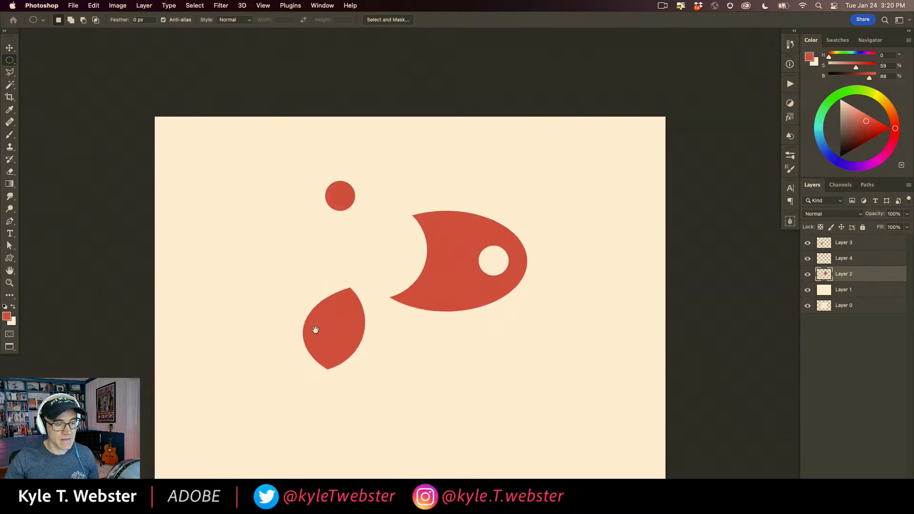
key(v)
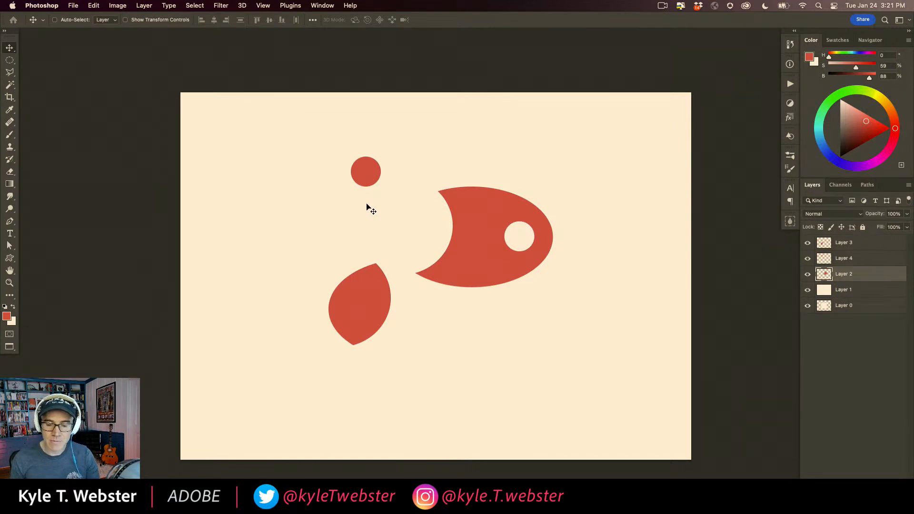
click(825, 243)
mouse_move(360, 305)
mouse_down()
mouse_move(339, 305)
mouse_move(336, 379)
mouse_move(490, 305)
mouse_move(328, 270)
mouse_move(485, 333)
mouse_move(357, 240)
mouse_move(367, 321)
mouse_up()
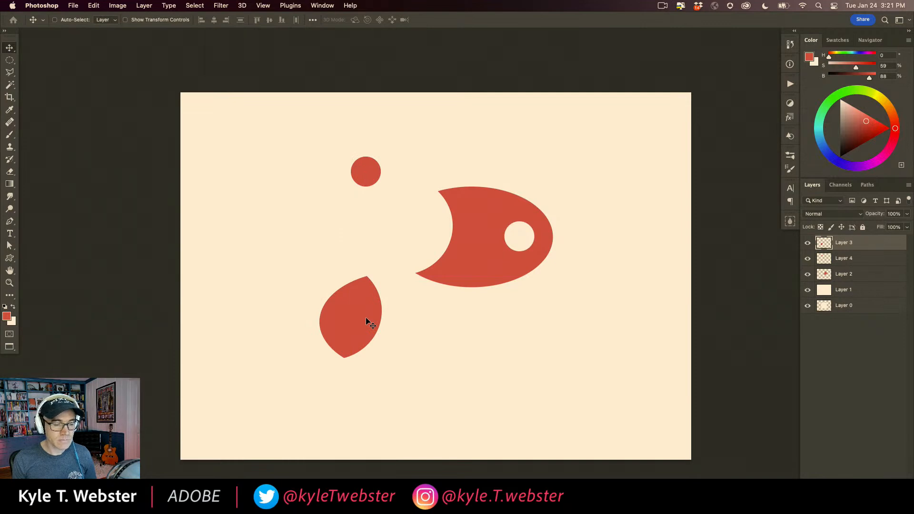
mouse_move(355, 321)
mouse_down()
mouse_move(342, 323)
mouse_move(365, 332)
mouse_up()
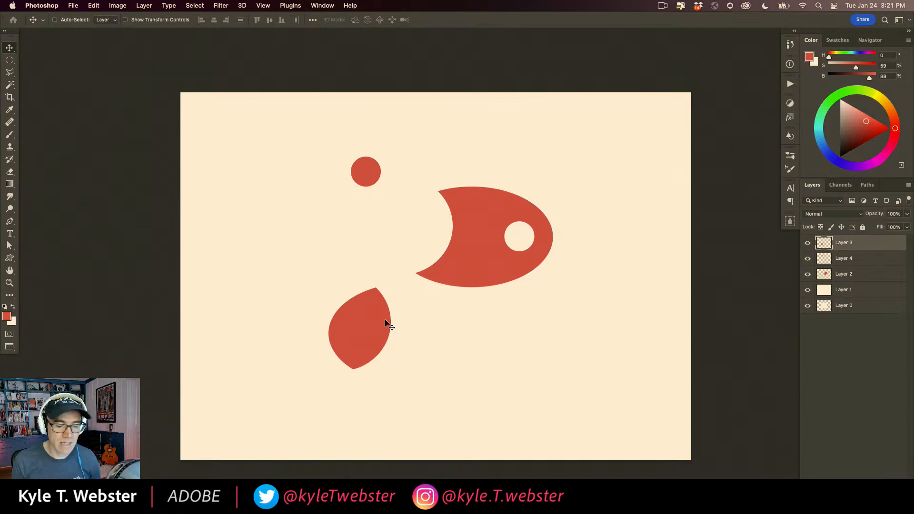
Lock Layer 3's transparent pixels, and place a small circular selection over the upper part of the red leaf
click(820, 227)
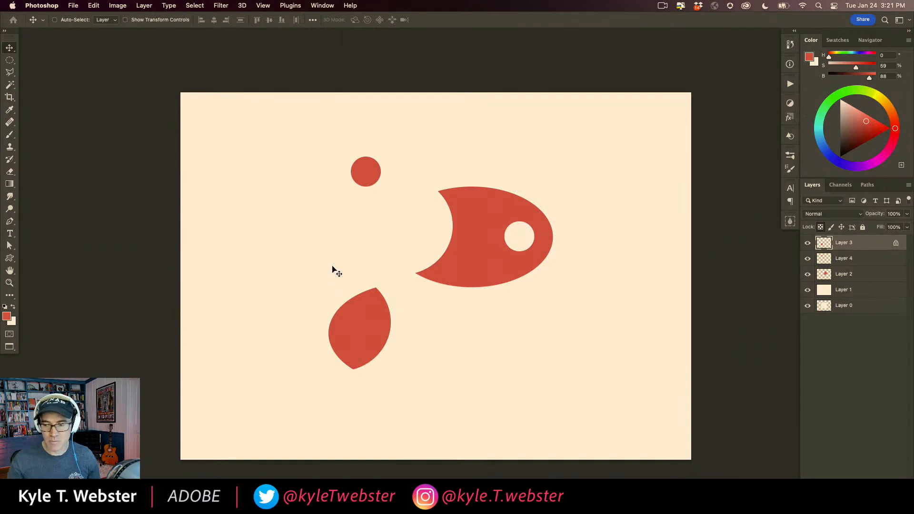
key(l)
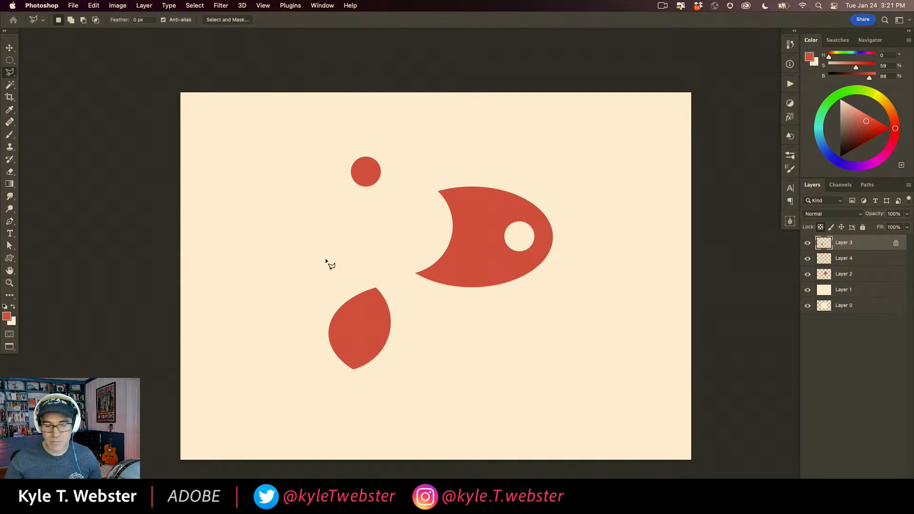
key(m)
drag(301, 252, 341, 292)
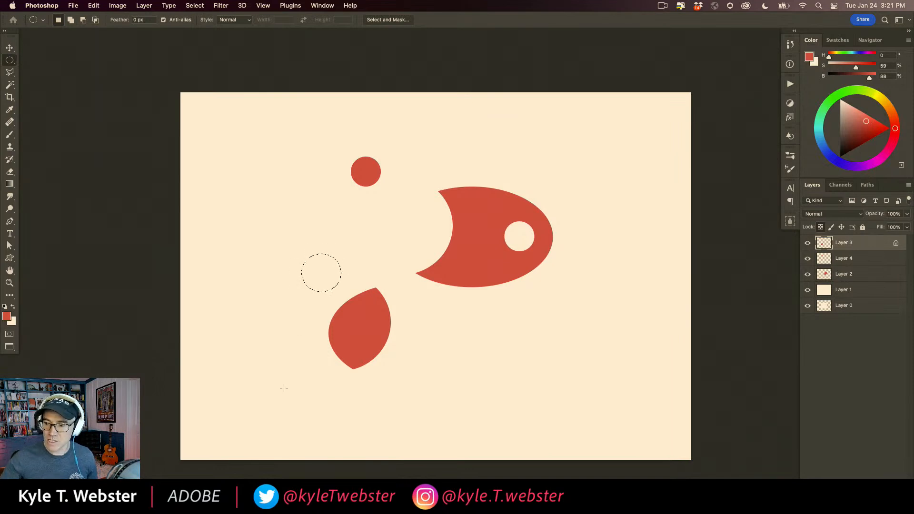
key(alt)
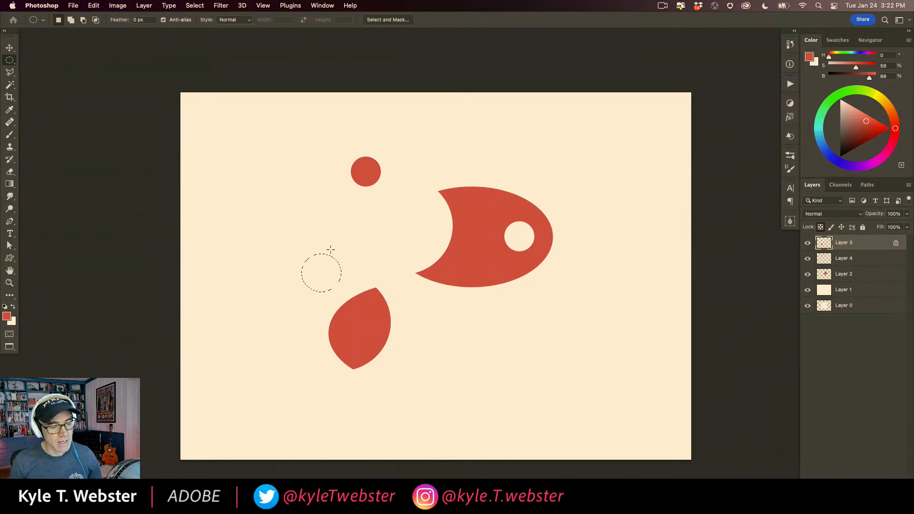
drag(315, 274, 360, 315)
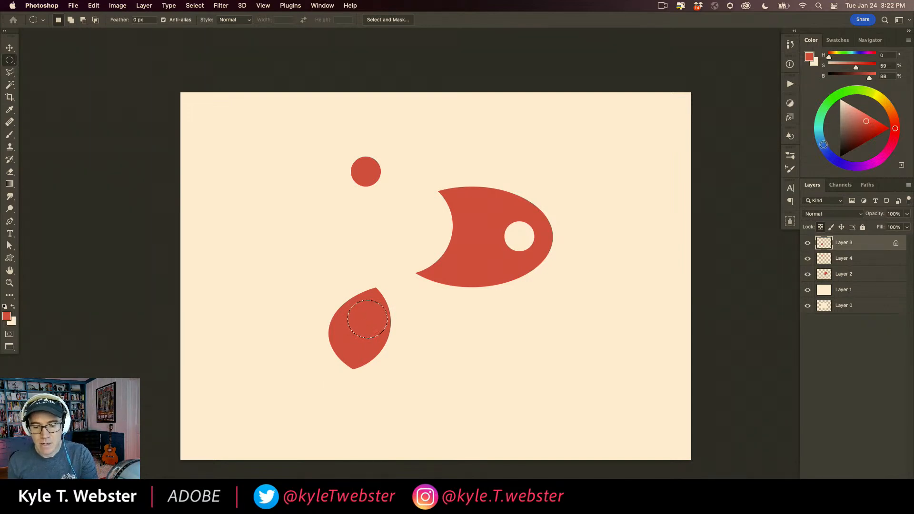
Set the foreground color to light blue (H 202, S 33, B 91), and fill the circular selection on the leaf
drag(824, 146, 821, 142)
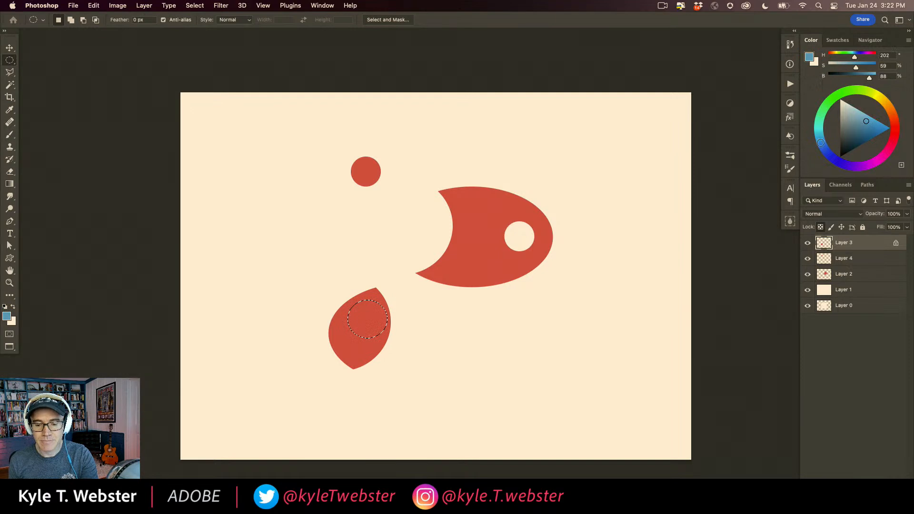
click(872, 131)
click(854, 112)
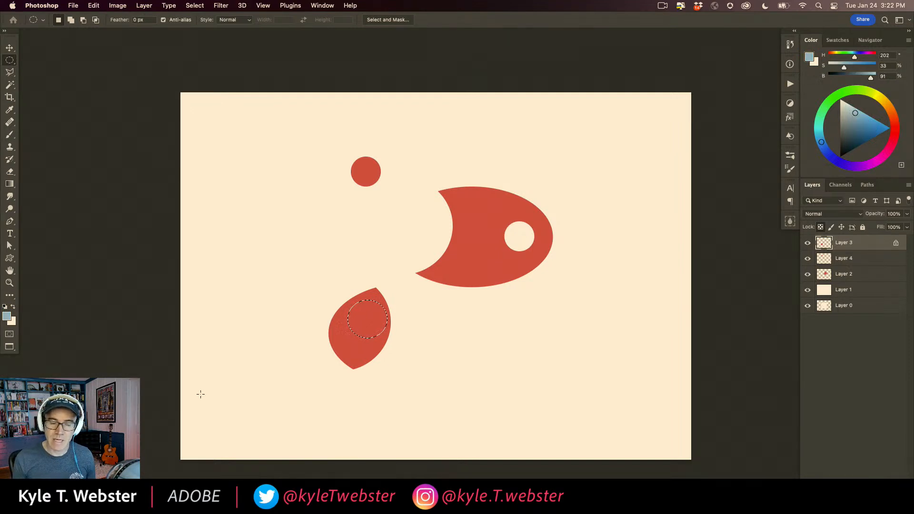
key(alt+BackSpace)
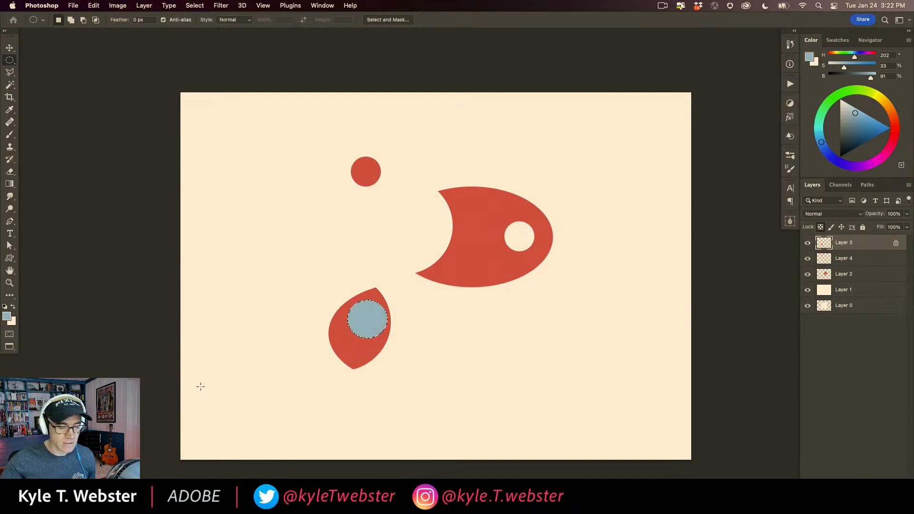
Move the circular selection across the leaf's lower-left edge, fill it with the light blue foreground color, and deselect
super+click(352, 352)
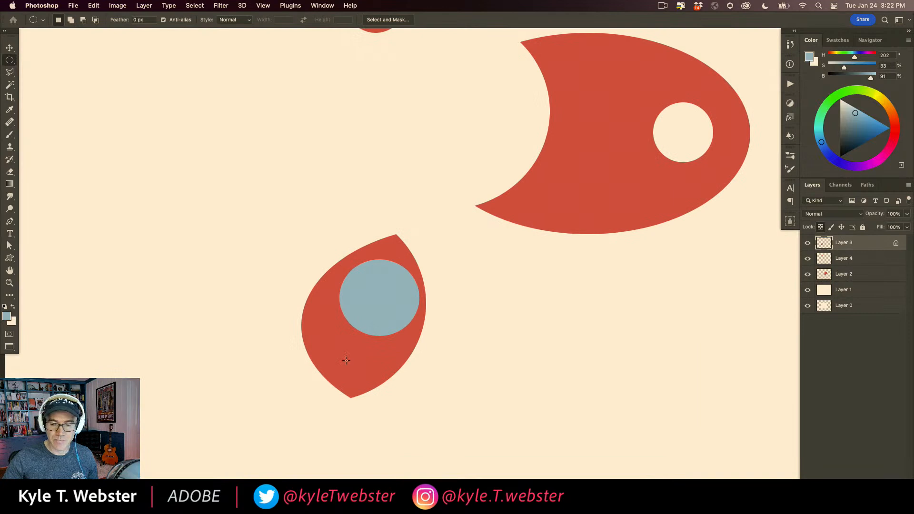
drag(364, 300, 280, 354)
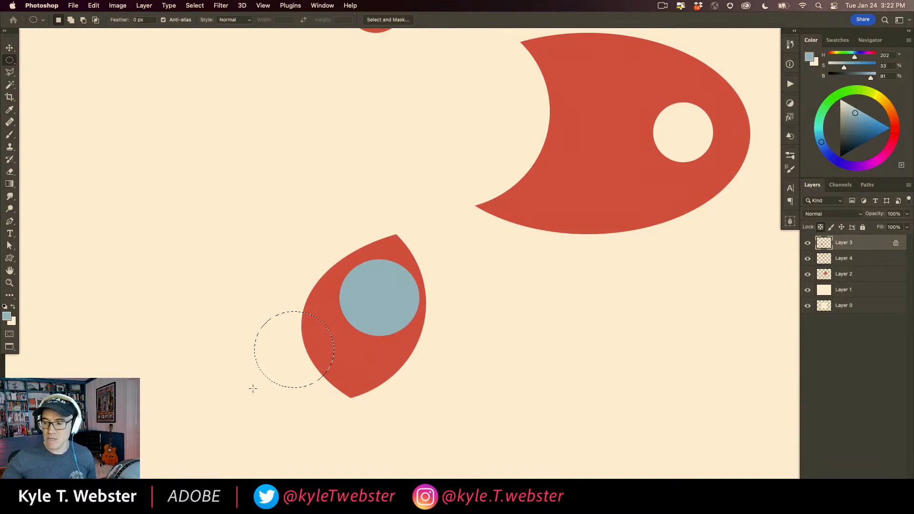
key(alt+BackSpace)
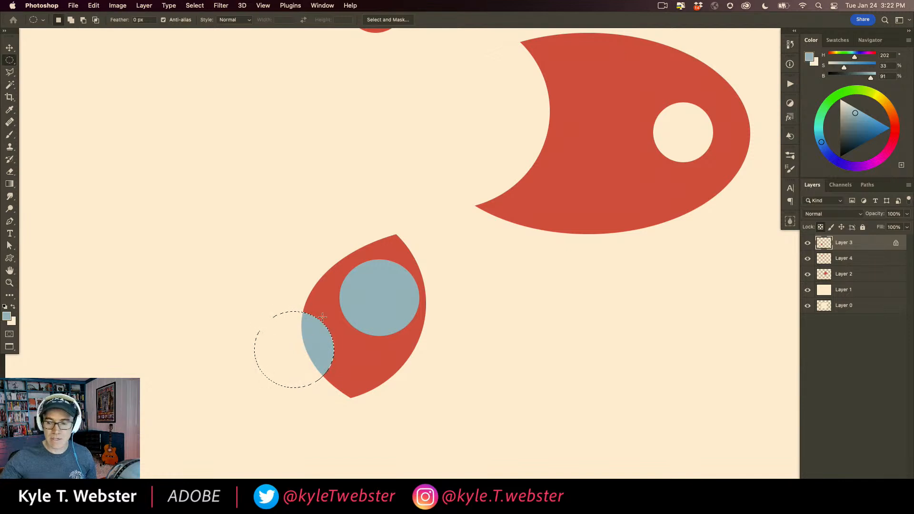
key(super+d)
alt+click(286, 362)
drag(277, 364, 298, 351)
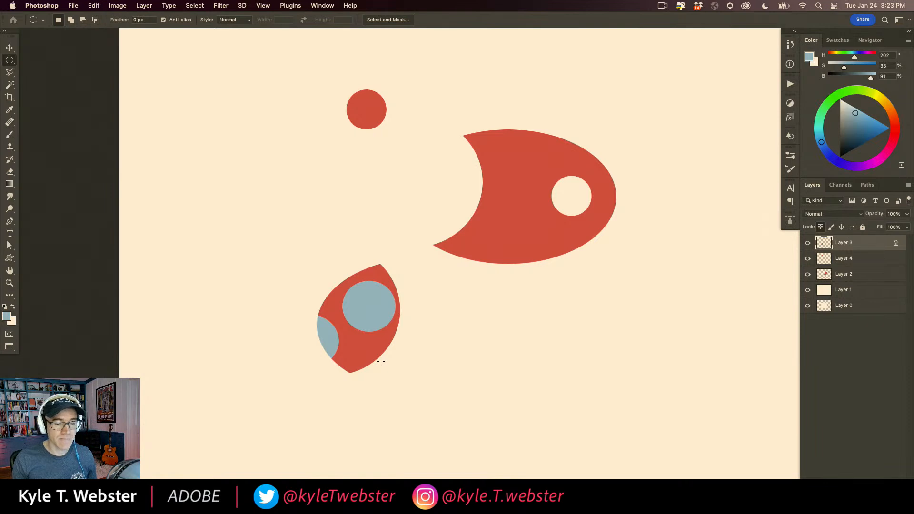
Review the Transform commands available for Layer 3 without applying any
click(94, 5)
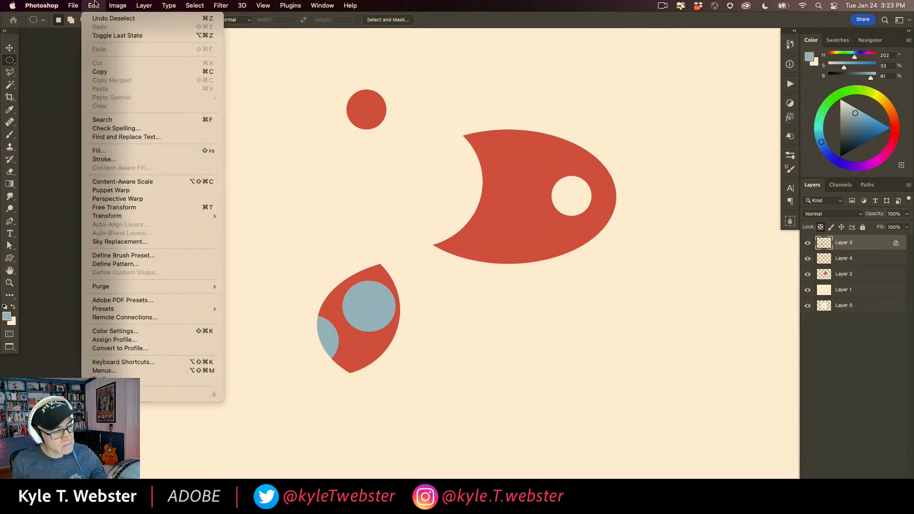
mouse_move(112, 216)
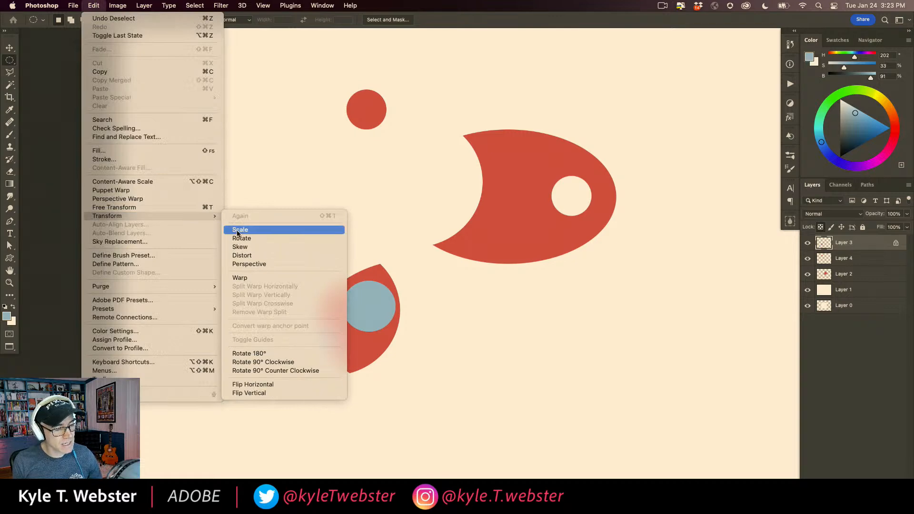
click(283, 138)
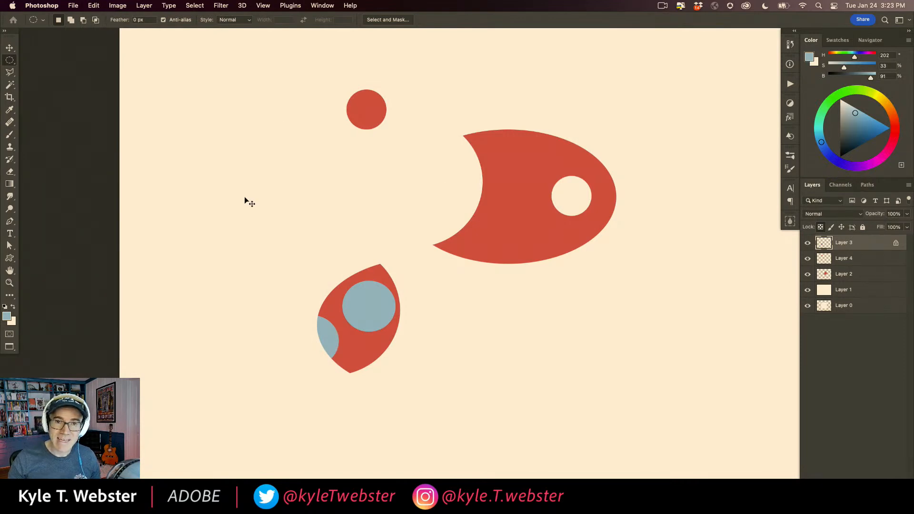
Try scaling Layer 3's leaf from its upper-left corner with Free Transform, unconstrained to 116.79% by 113.62% and proportionally to 101.54%
key(super+t)
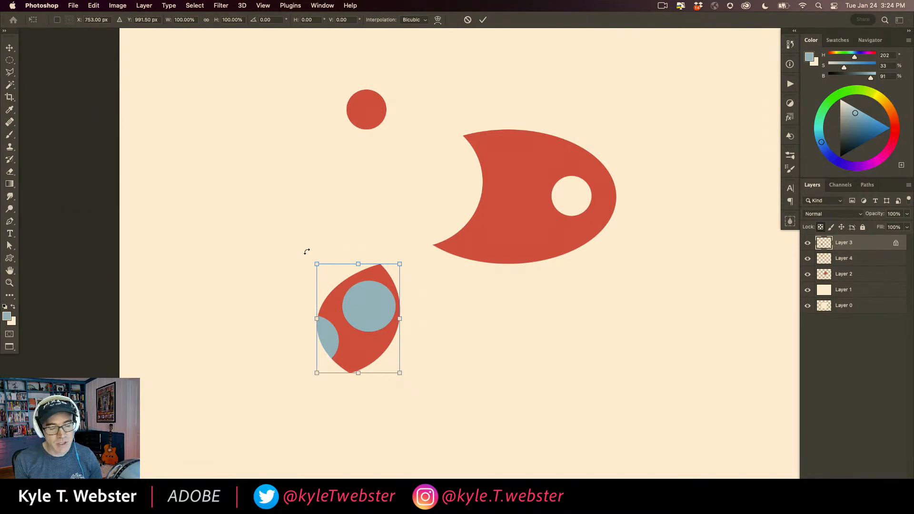
mouse_move(306, 251)
mouse_down()
mouse_move(338, 247)
mouse_move(320, 250)
mouse_move(306, 290)
mouse_move(330, 252)
mouse_move(313, 252)
mouse_up()
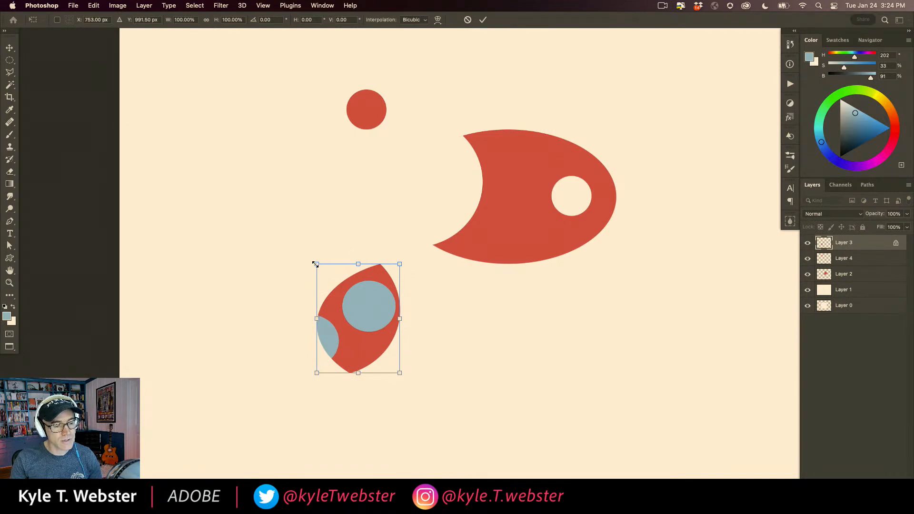
drag(315, 263, 303, 249)
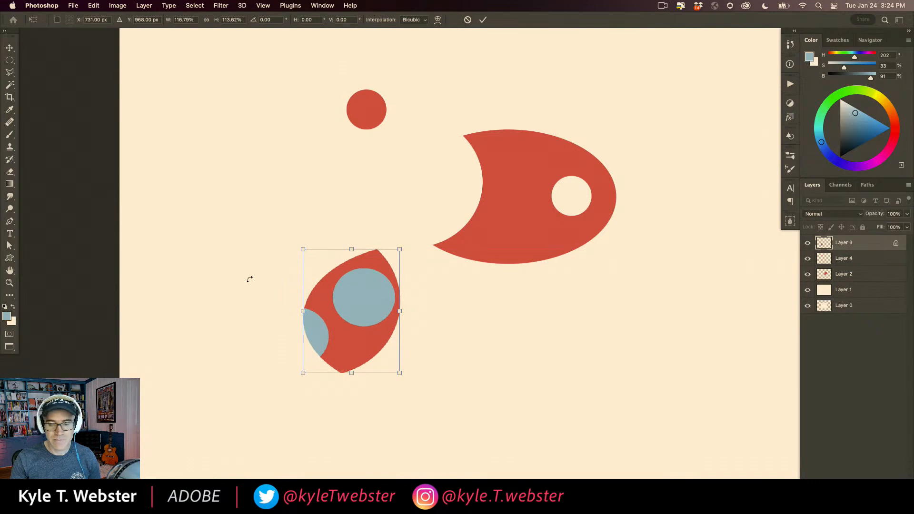
key(super+z)
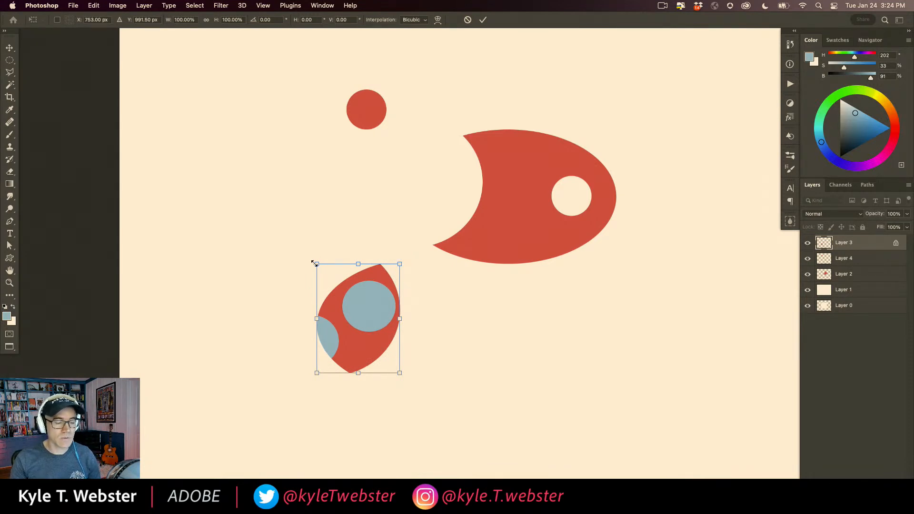
mouse_move(315, 263)
mouse_down()
mouse_move(253, 209)
mouse_move(338, 290)
mouse_move(257, 229)
mouse_move(333, 296)
mouse_move(308, 265)
mouse_up()
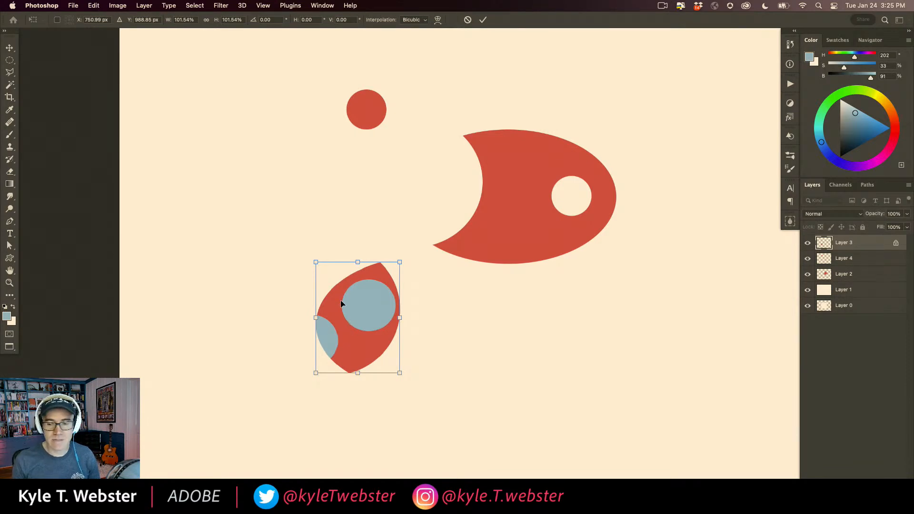
key(Return)
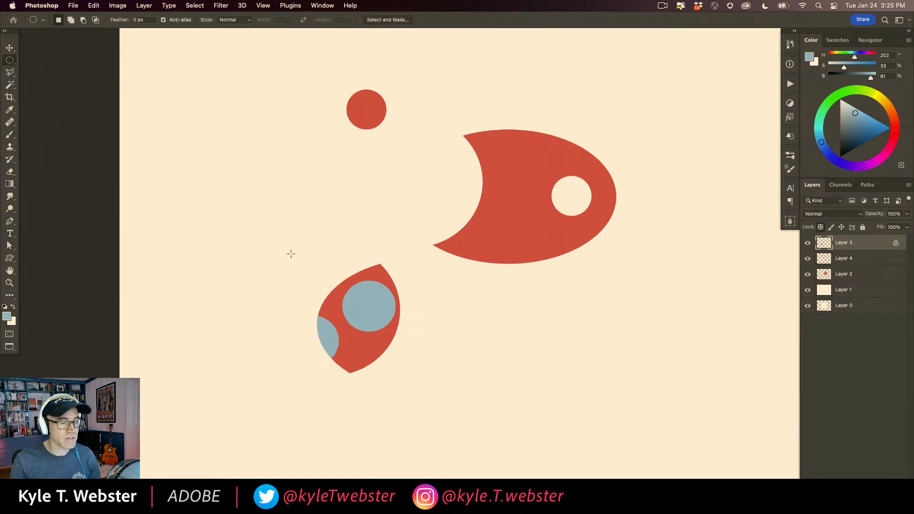
Check the Use Legacy Free Transform option in the General preferences, and close them without saving changes
click(51, 4)
mouse_move(50, 42)
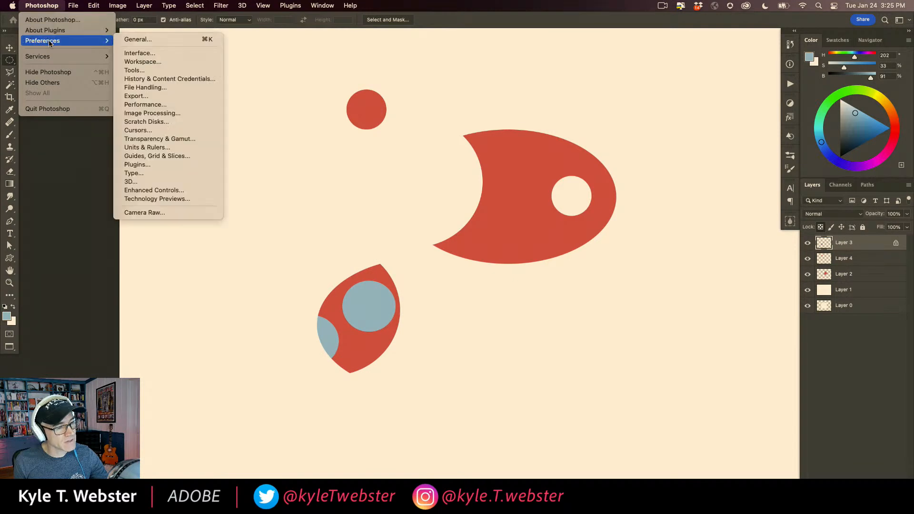
click(133, 40)
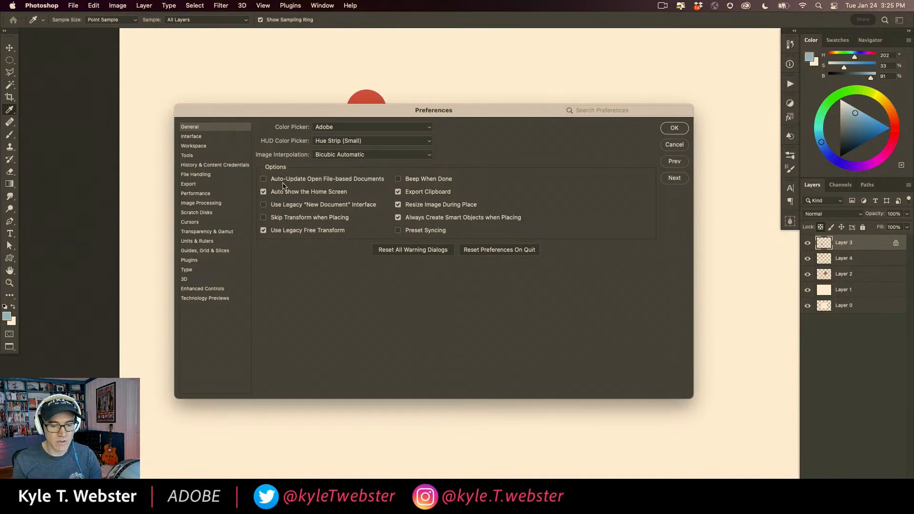
click(674, 145)
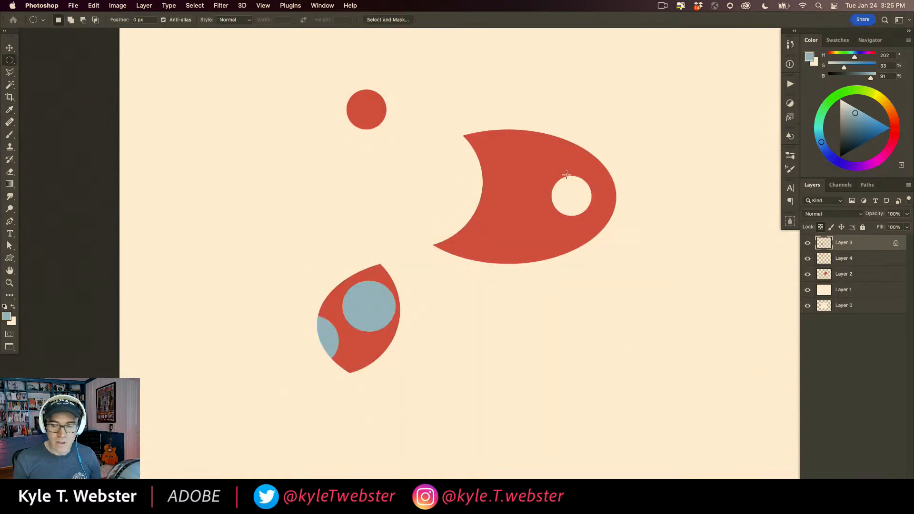
Try stretching Layer 3's leaf to 198.09% width and distorting its upper-left corner outward with Free Transform, undoing each change
key(super+t)
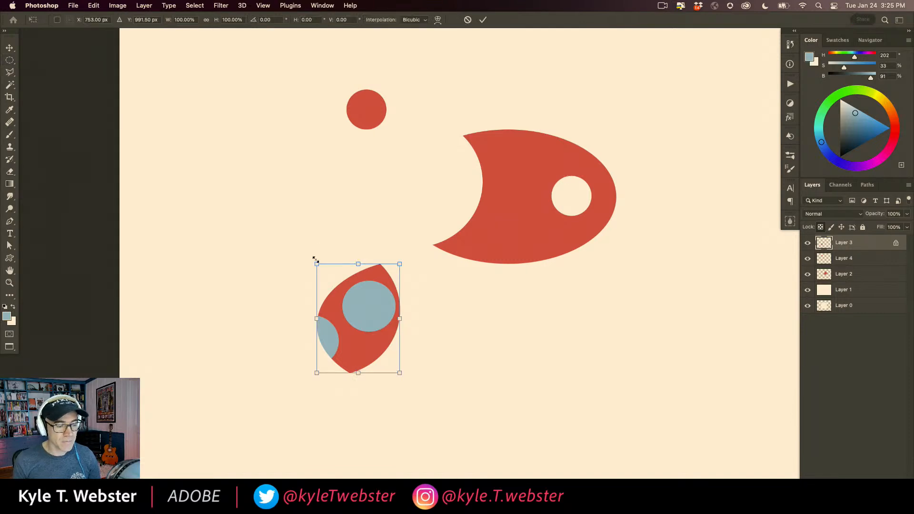
mouse_move(310, 257)
mouse_down()
mouse_move(354, 245)
mouse_move(305, 298)
mouse_move(310, 266)
mouse_move(290, 313)
mouse_move(294, 265)
mouse_move(301, 257)
mouse_move(286, 306)
mouse_move(296, 370)
mouse_move(287, 329)
mouse_move(298, 272)
mouse_move(313, 253)
mouse_up()
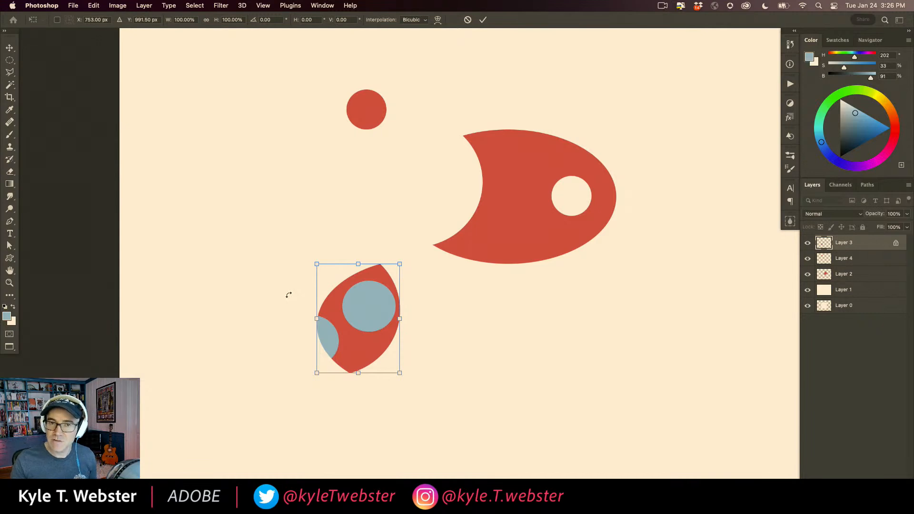
drag(317, 318, 234, 317)
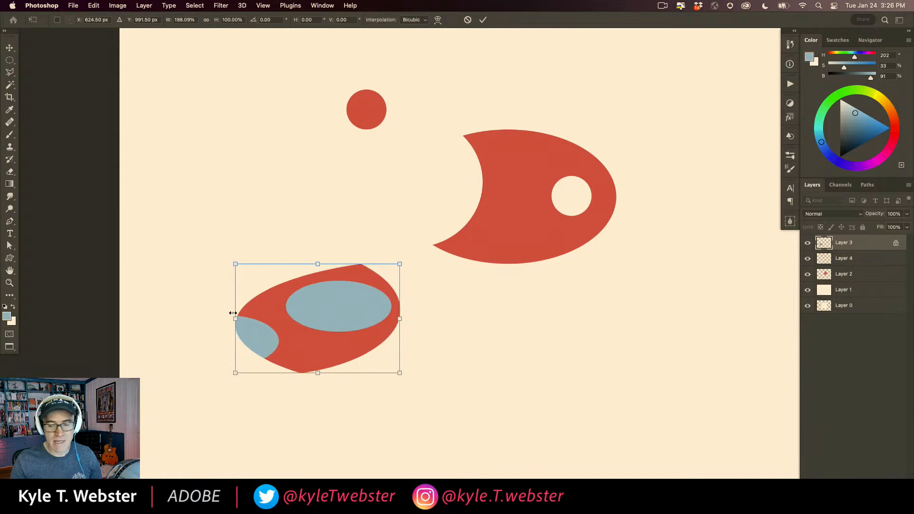
key(super+z)
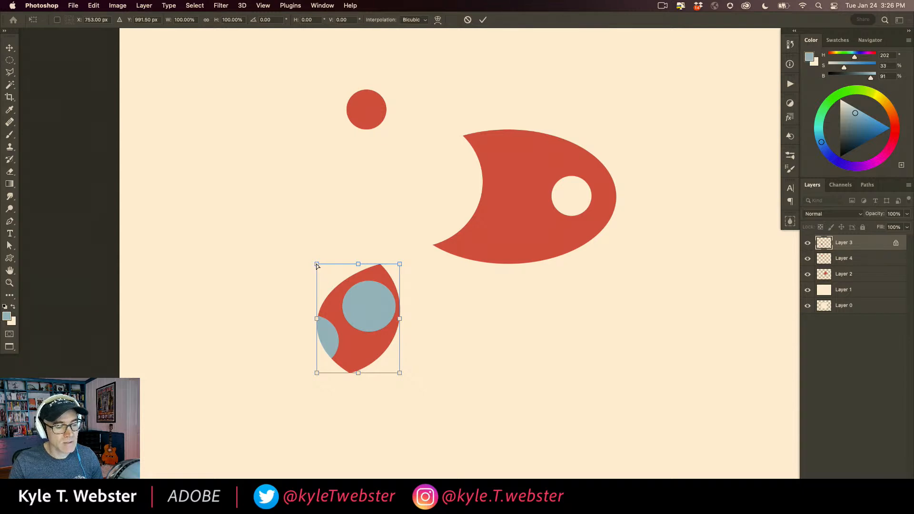
drag(317, 265, 277, 226)
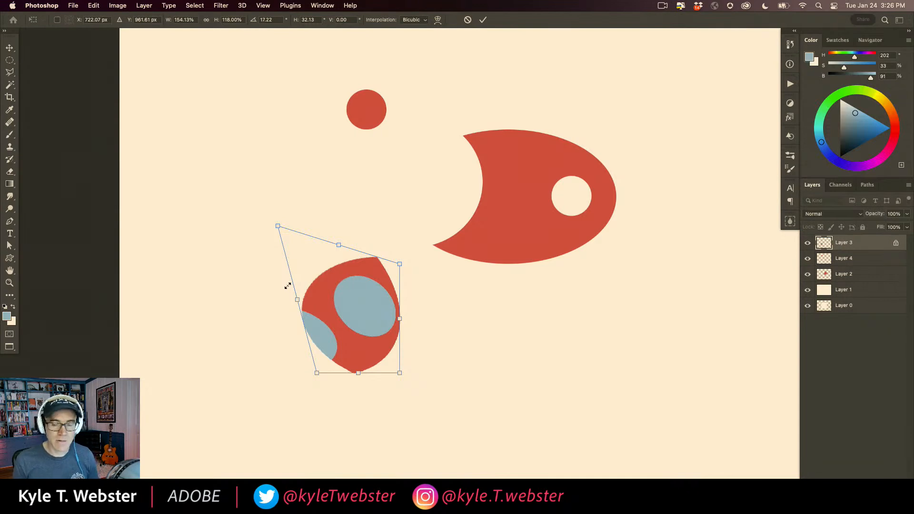
key(super+z)
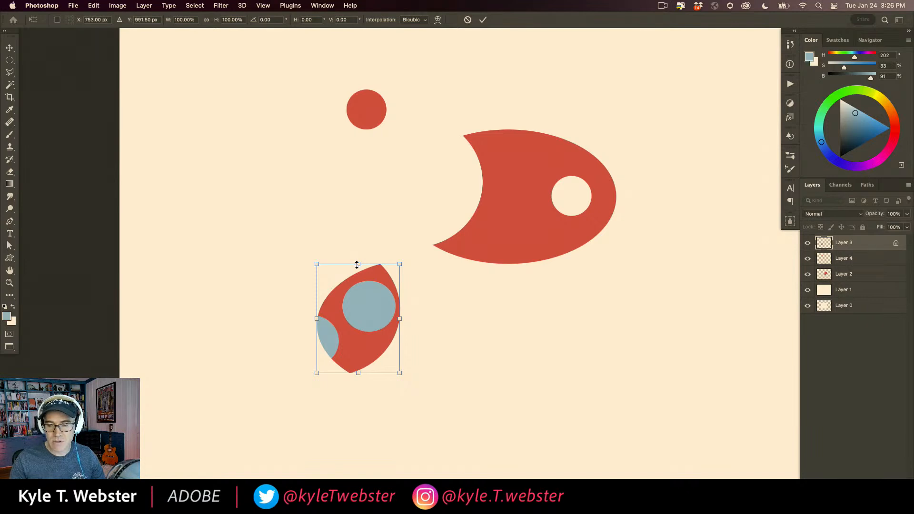
Try reshaping Layer 3's leaf from its top, left and lower-left transform handles, undoing the changes
drag(359, 264, 331, 312)
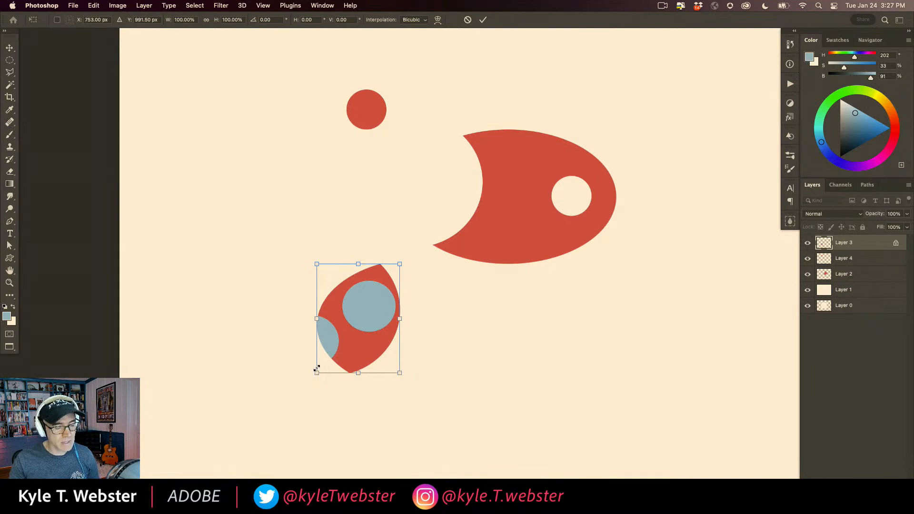
drag(317, 373, 317, 386)
key(super+z)
mouse_move(317, 318)
mouse_down()
mouse_move(317, 350)
mouse_move(316, 281)
mouse_move(321, 368)
mouse_move(323, 264)
mouse_move(326, 317)
mouse_up()
key(super+z)
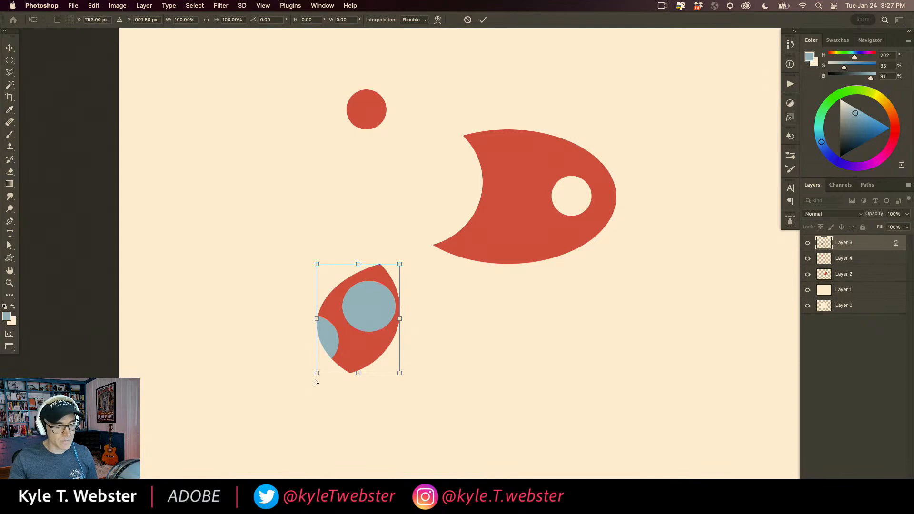
Try pulling only the leaf's lower-left corner outward and downward to 160.84% height, and undo the distortion
drag(317, 375, 247, 381)
drag(227, 380, 325, 440)
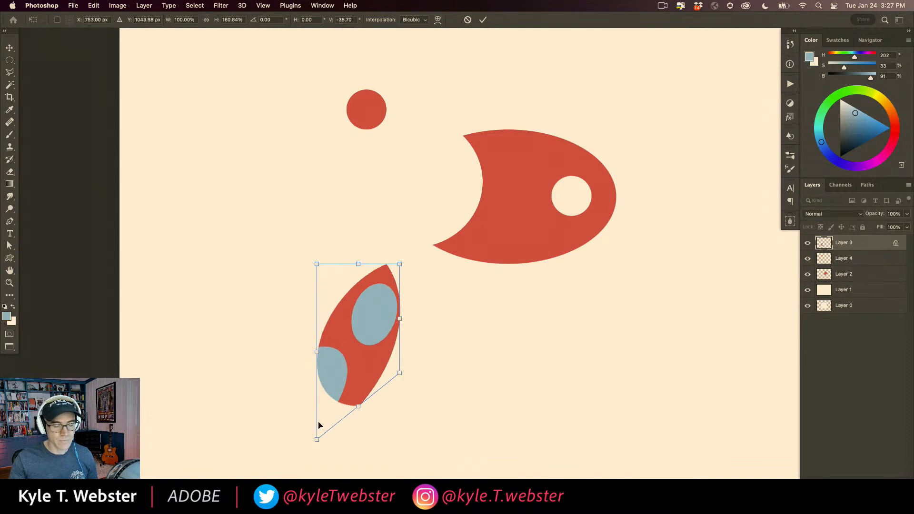
key(super+z)
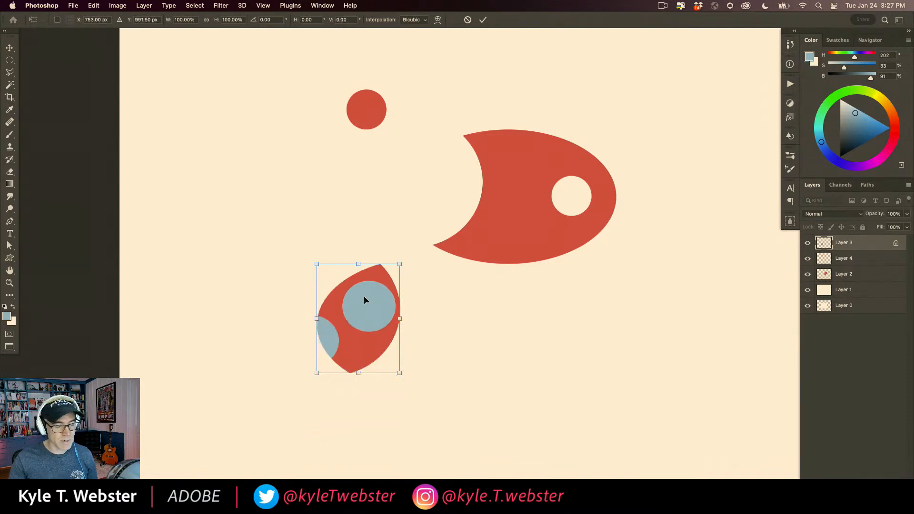
Try skewing the leaf symmetrically from its lower-left corner to 163.69% width with a -26.36° horizontal skew, and undo the corner changes
drag(318, 372, 265, 376)
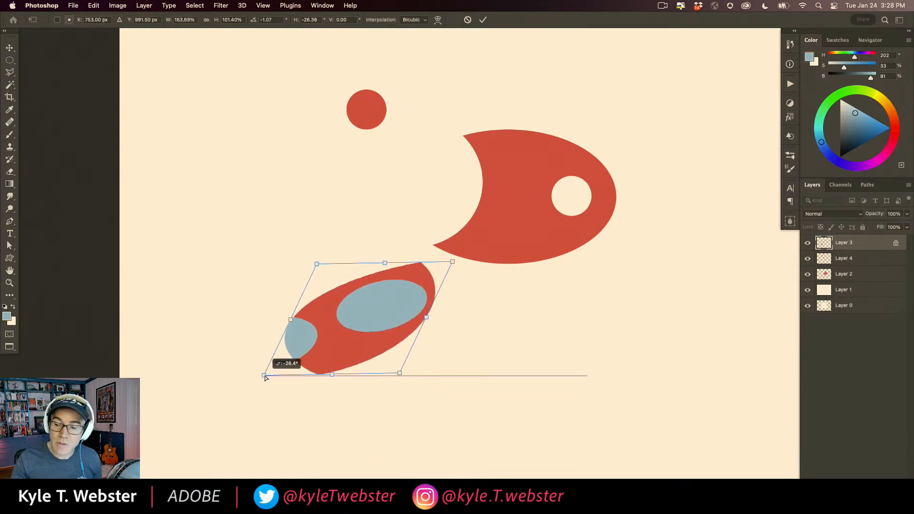
drag(265, 376, 301, 368)
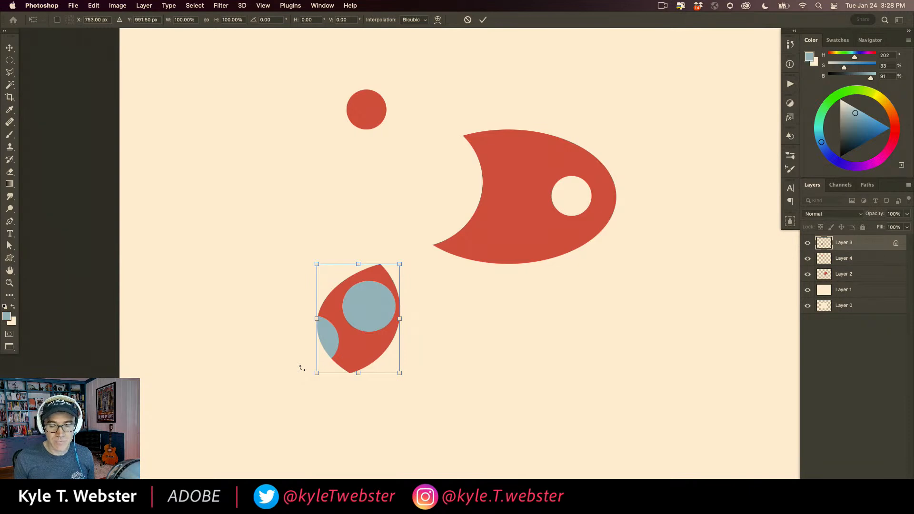
mouse_move(318, 267)
mouse_down()
mouse_move(328, 265)
mouse_move(314, 249)
mouse_move(316, 279)
mouse_move(317, 263)
mouse_up()
key(ctrl+z)
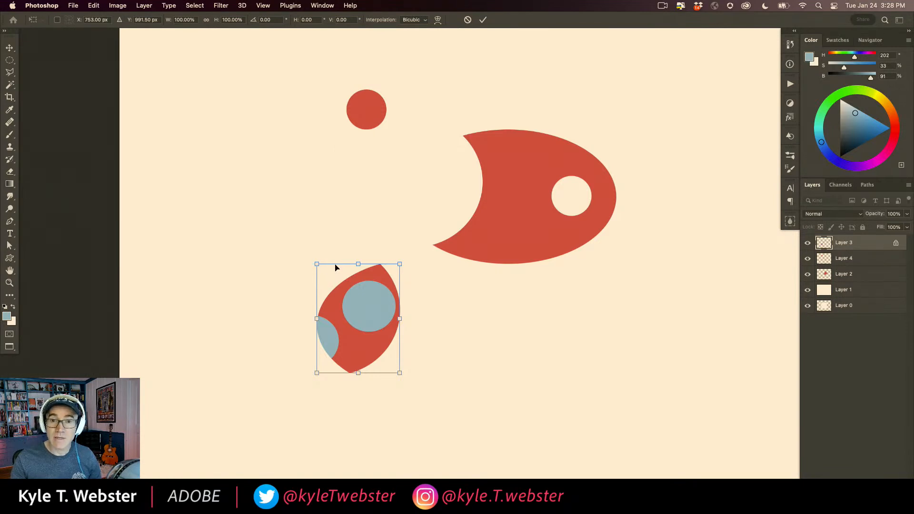
Try the Perspective transform on the leaf's upper-left and lower-left corners, undo both changes and cancel the transform
click(98, 5)
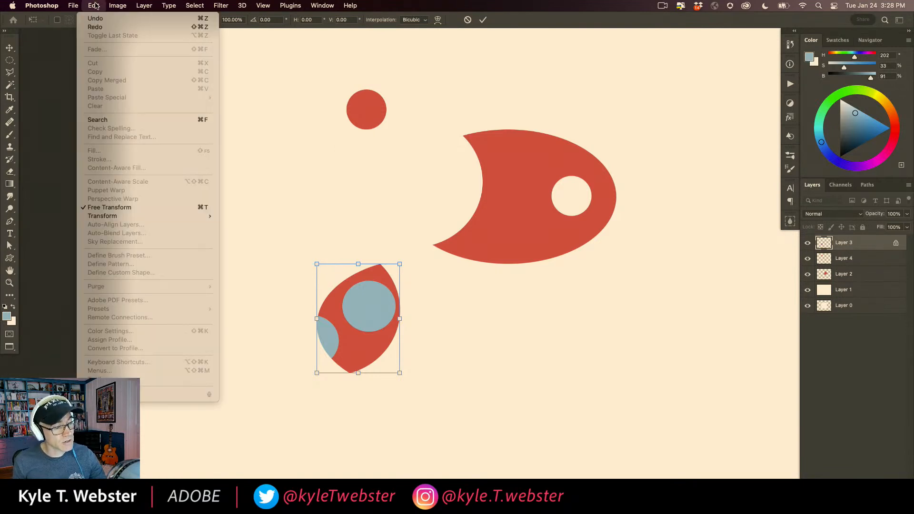
mouse_move(114, 216)
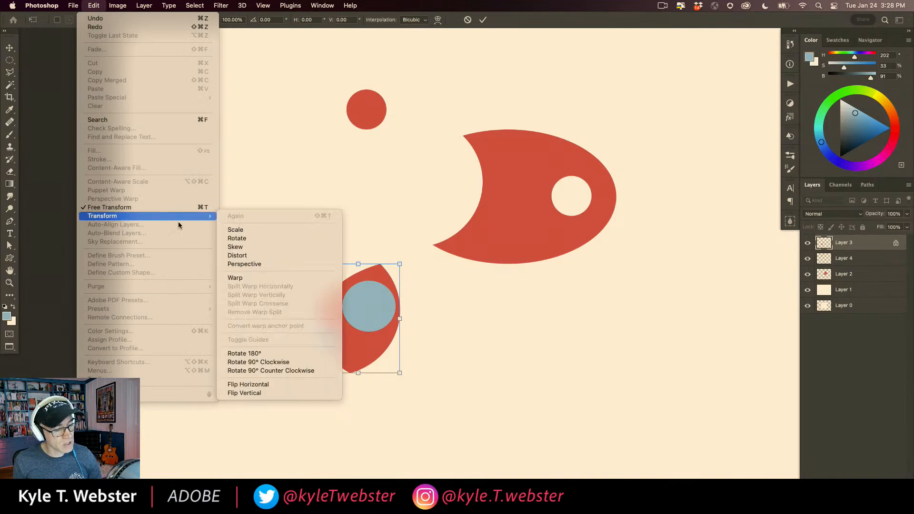
click(238, 263)
drag(317, 264, 290, 264)
drag(317, 374, 328, 373)
key(super+z)
key(super+z)
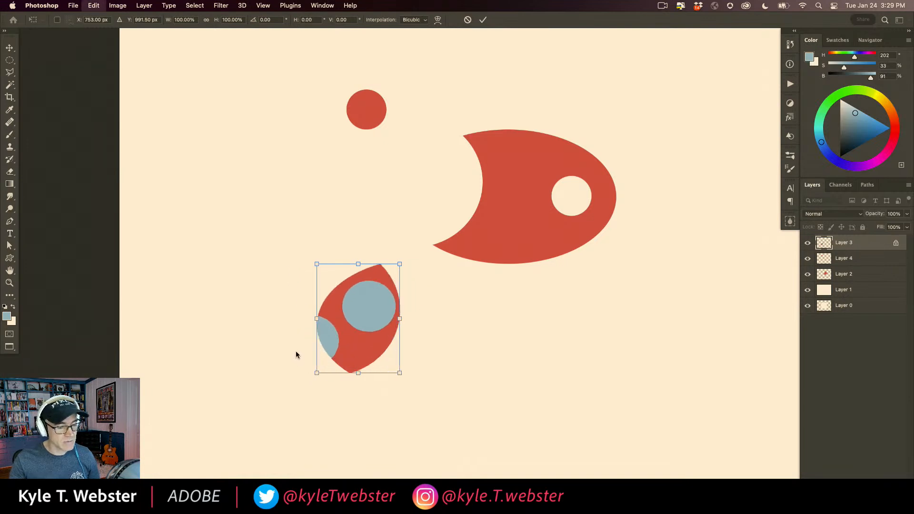
key(Escape)
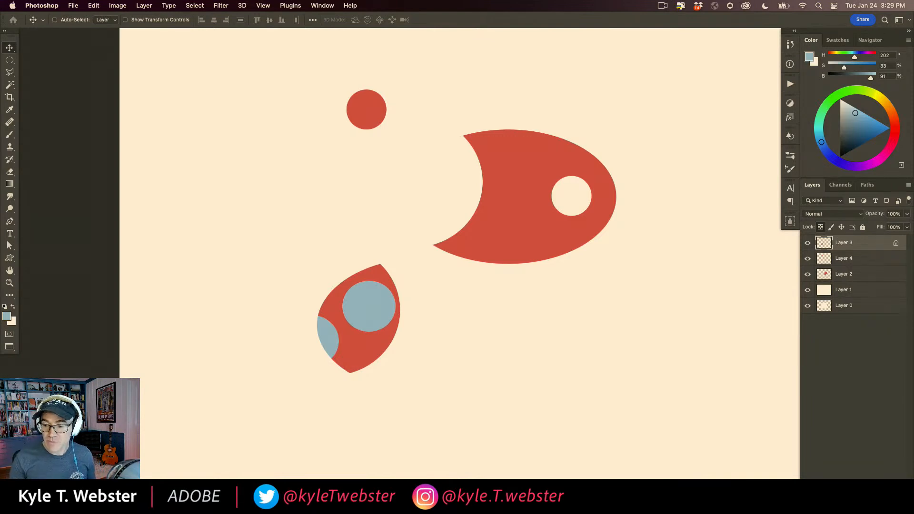
Move Layer 3's leaf closer to the large red shape and try scaling it about its centre to 130.15% by 156.23%, undoing the scaling
drag(355, 319, 392, 302)
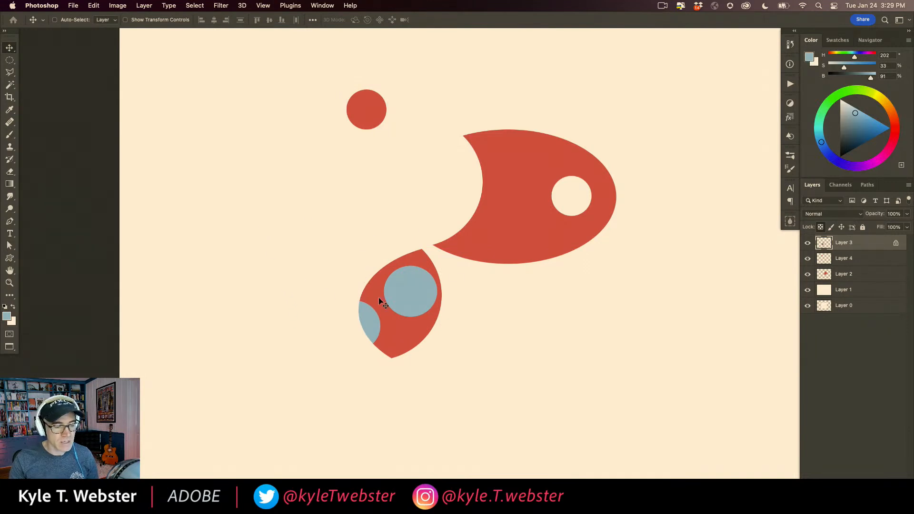
drag(387, 294, 387, 320)
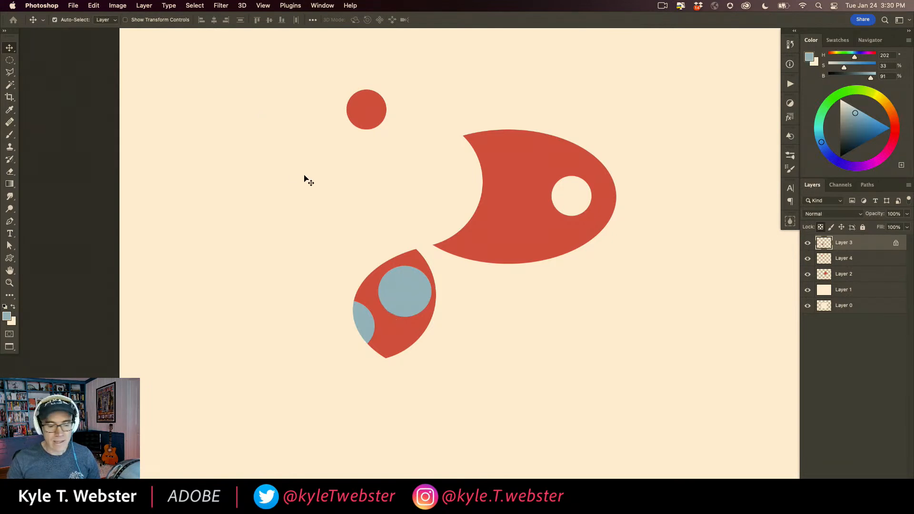
key(super+t)
right_click(352, 247)
click(343, 244)
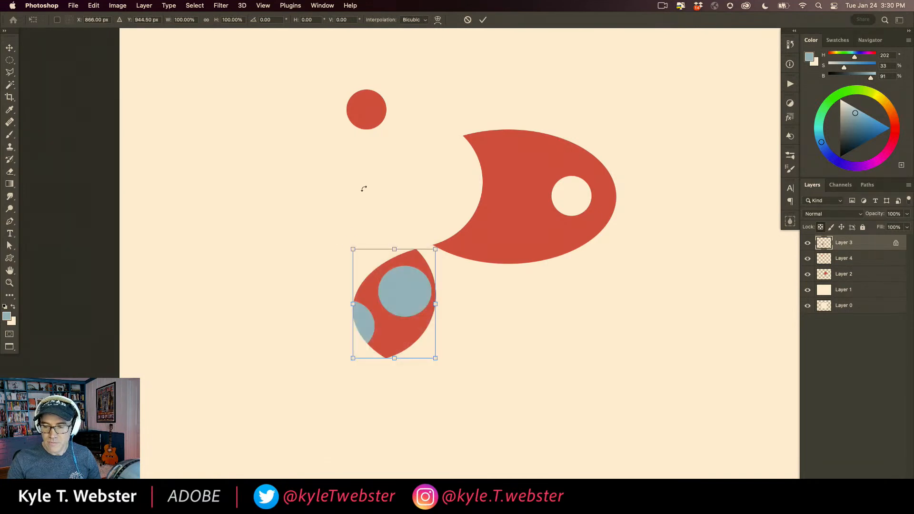
drag(353, 248, 339, 218)
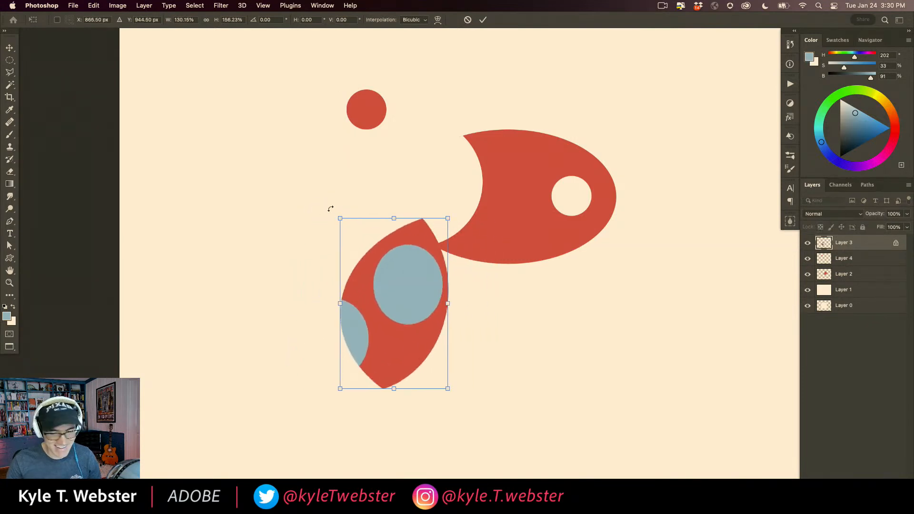
key(super+z)
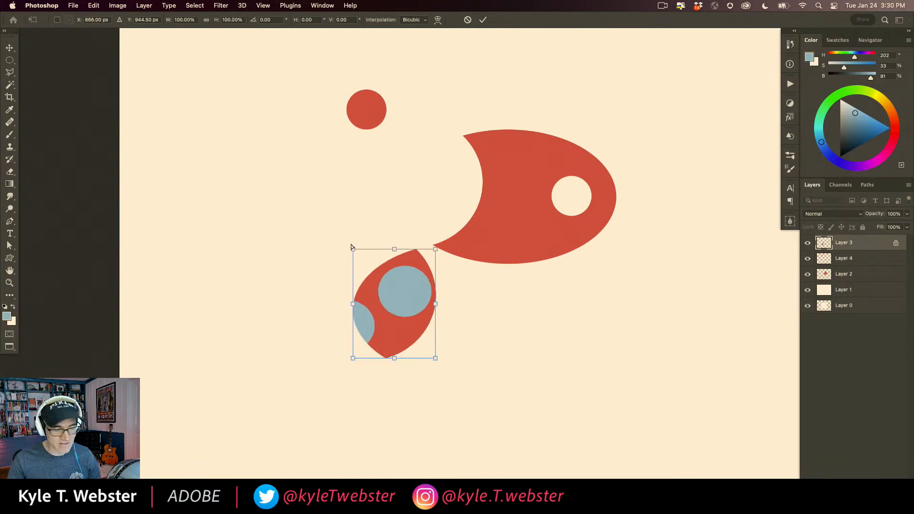
drag(353, 249, 322, 212)
key(super+z)
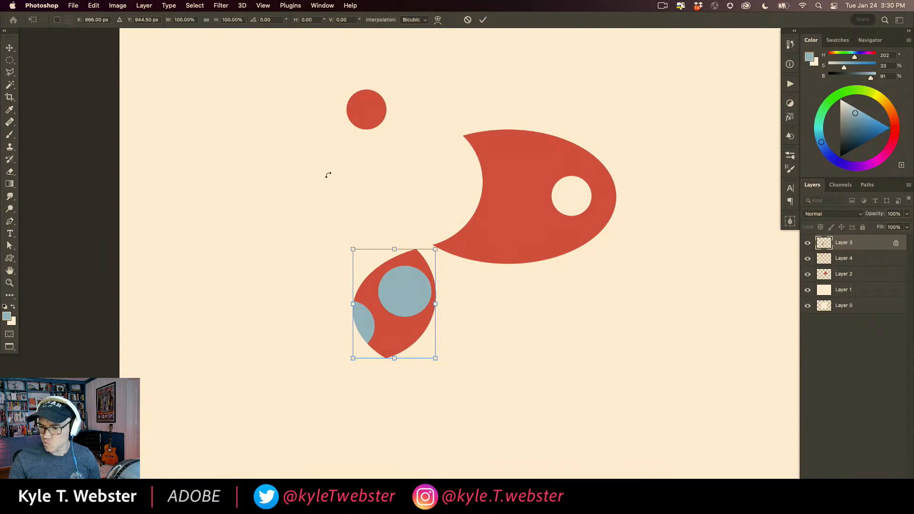
Check the transform options for the leaf, try pulling its upper-left corner outward, undo it and cancel Free Transform
right_click(350, 246)
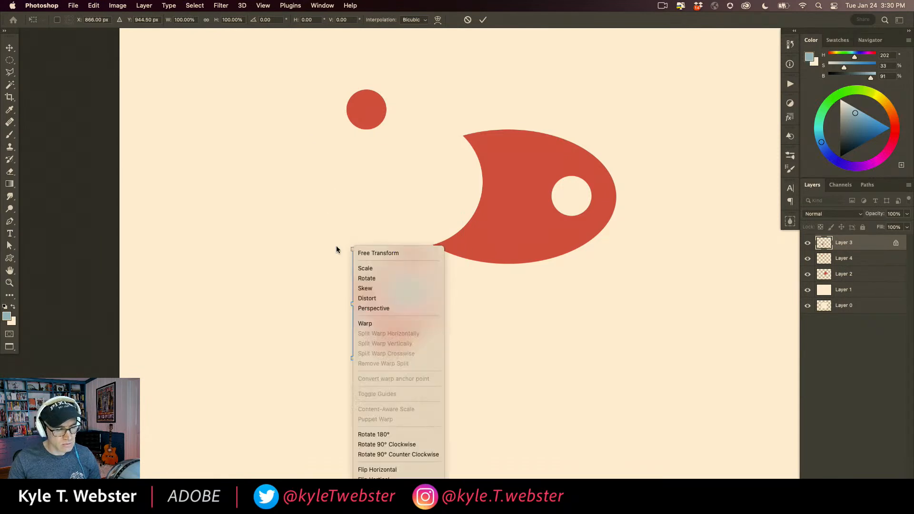
click(336, 247)
drag(353, 249, 327, 249)
key(super+z)
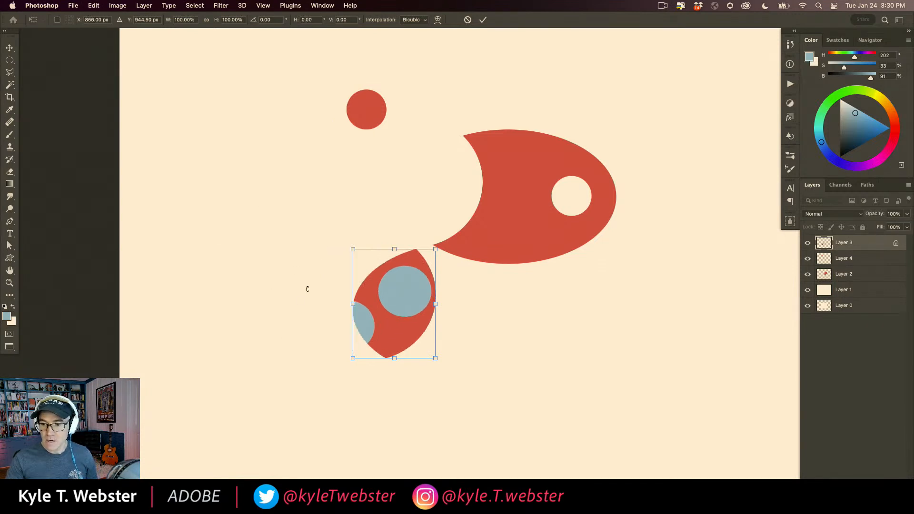
key(Escape)
Rotate Layer 3's leaf about 41.1° clockwise and place its tip against the large red shape's lower point
drag(368, 304, 326, 281)
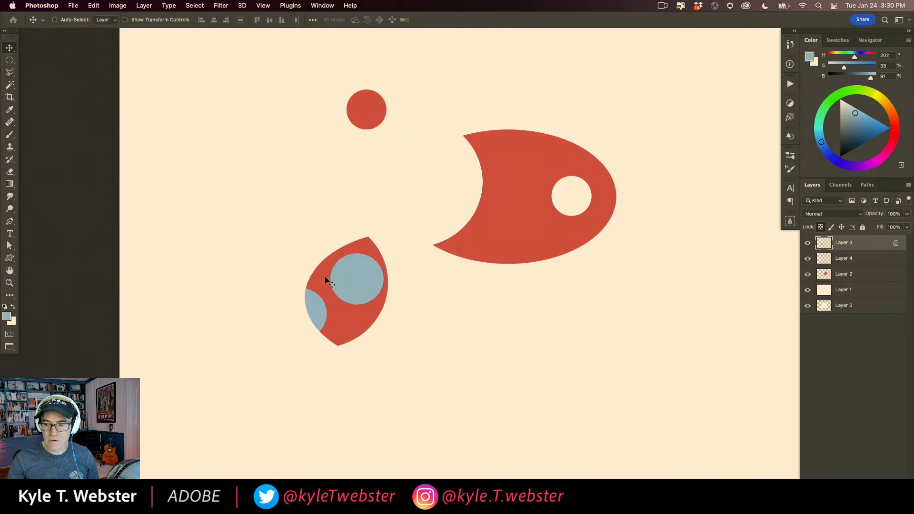
key(super+t)
drag(290, 244, 328, 202)
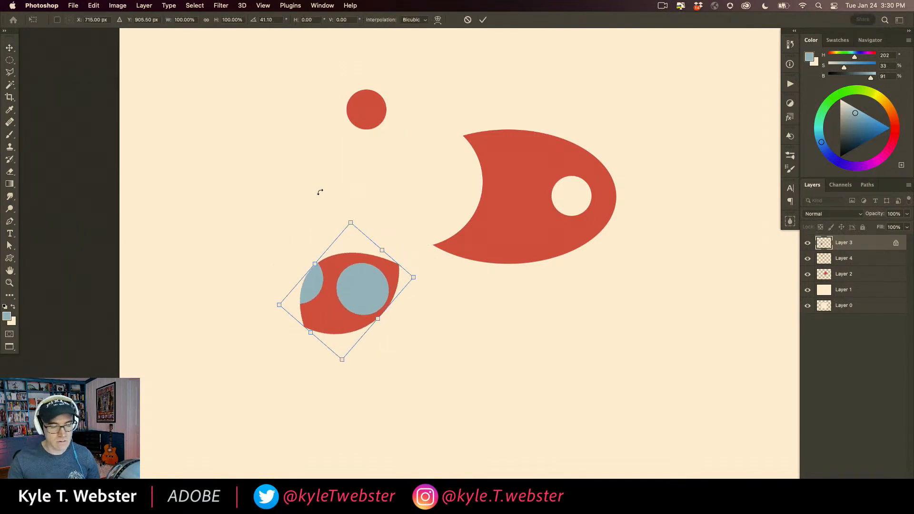
key(Return)
drag(316, 295, 355, 278)
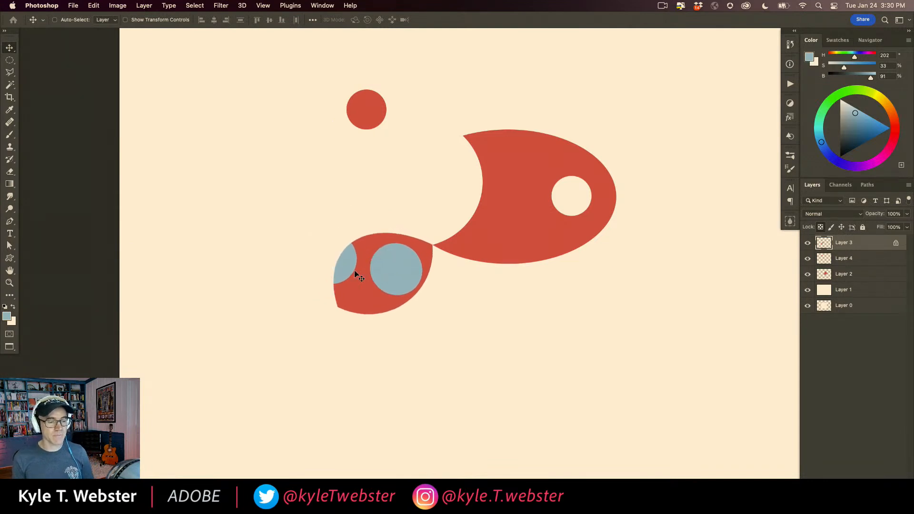
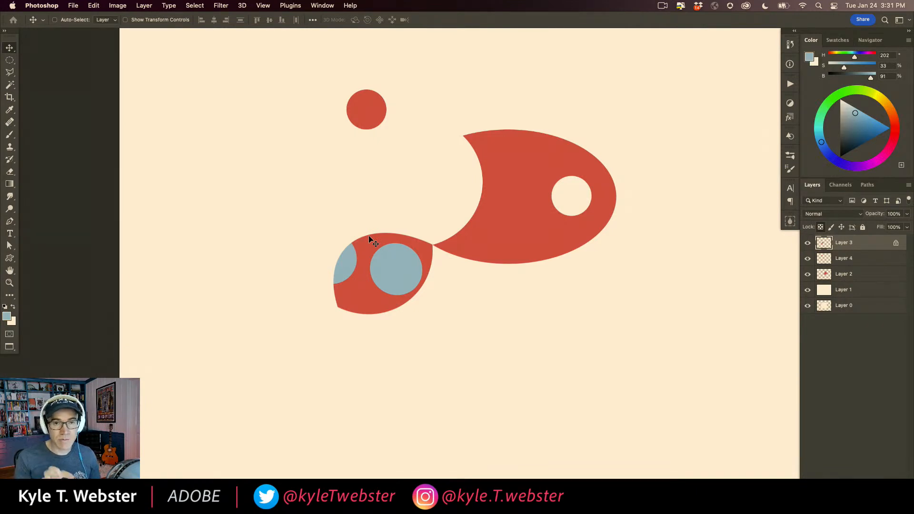
Duplicate Layer 3 and move the copied leaf directly above the original
key(super+j)
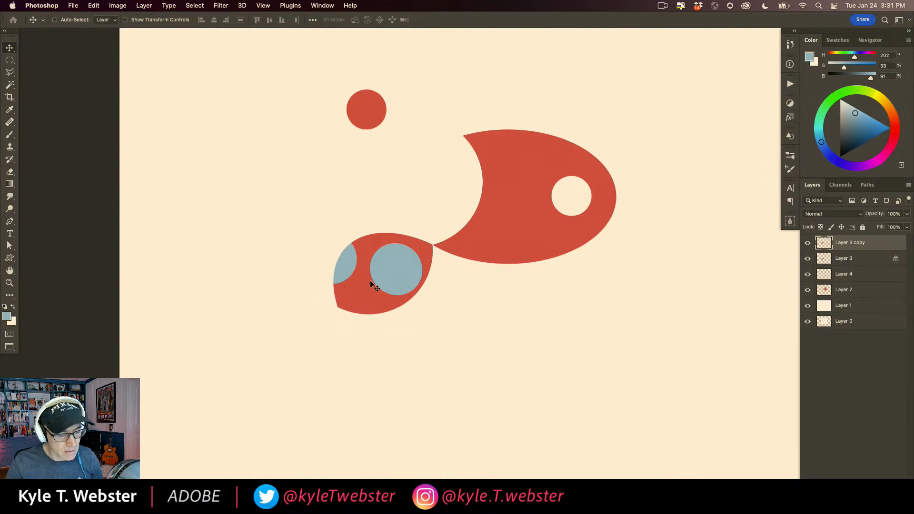
drag(369, 284, 367, 369)
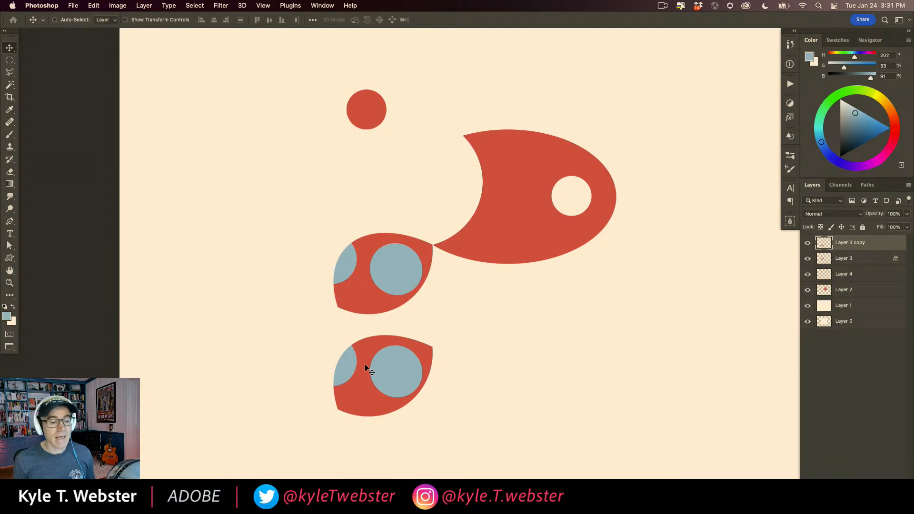
drag(379, 378, 369, 158)
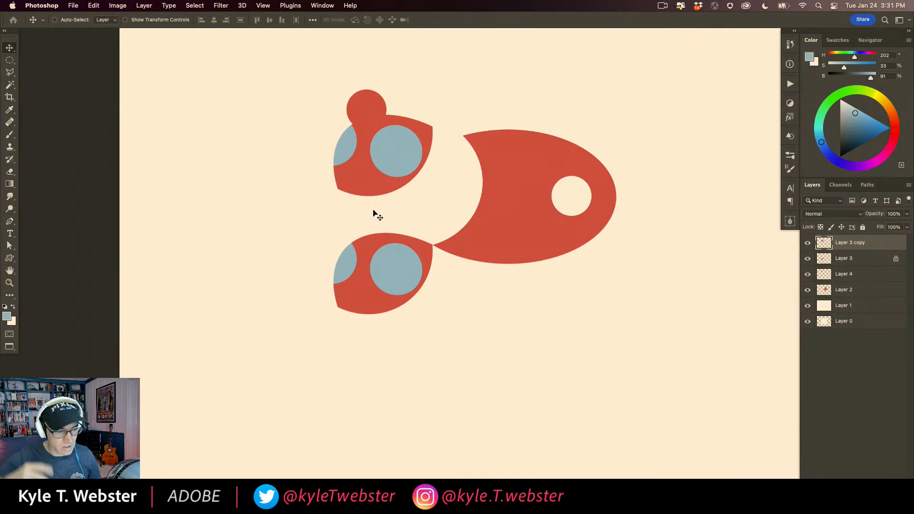
Flip the copied leaf vertically
click(95, 6)
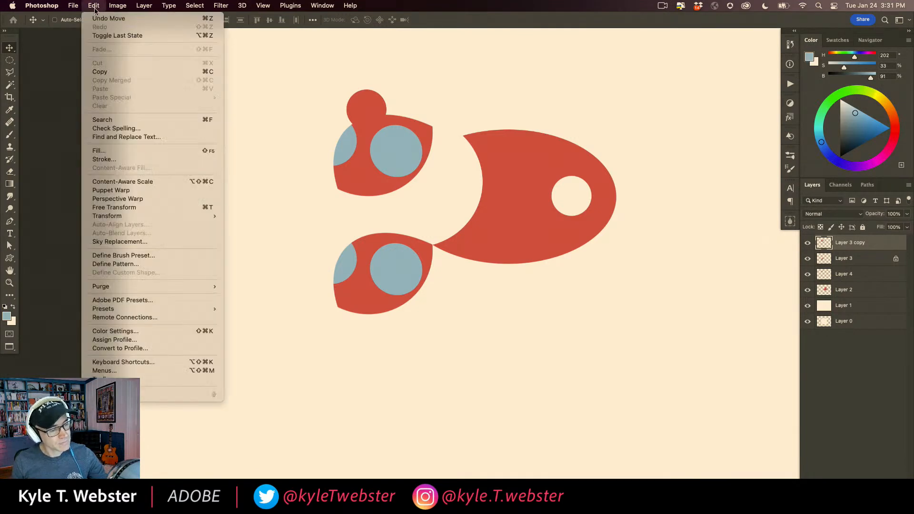
mouse_move(105, 216)
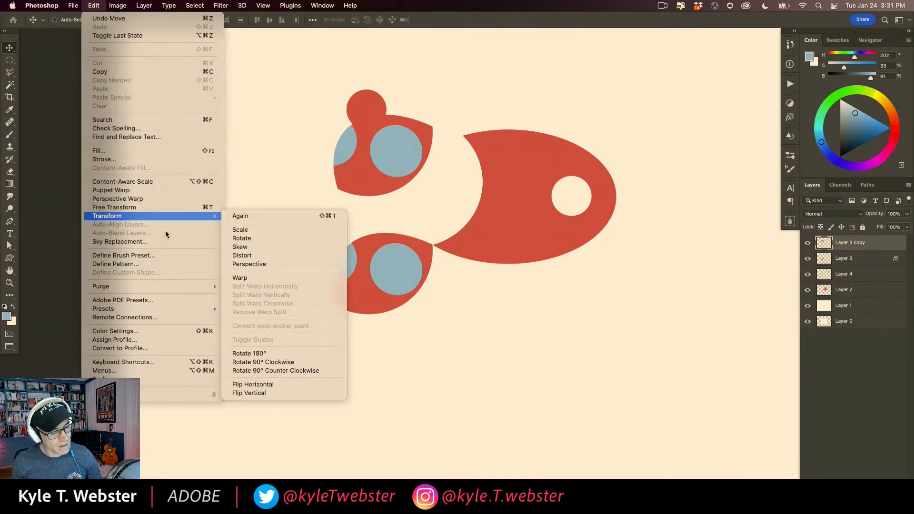
click(253, 392)
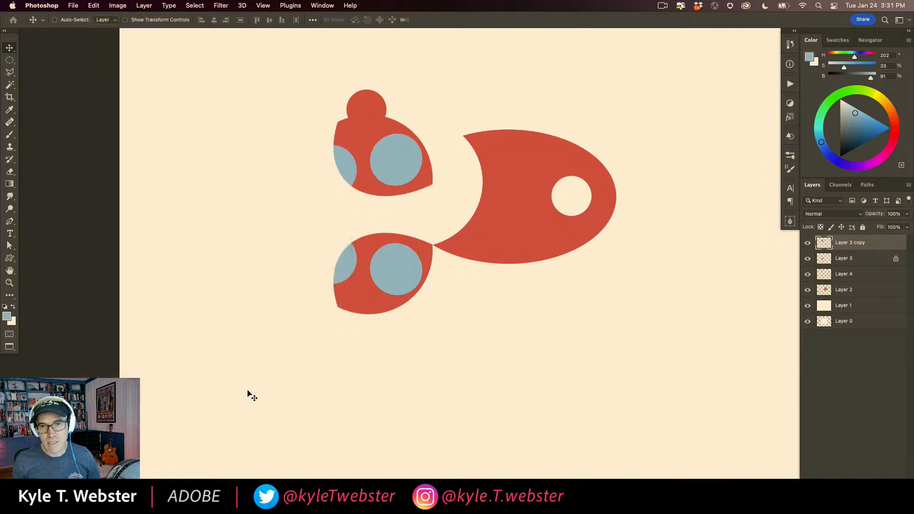
Position the flipped leaf copy so that its tip exactly meets the large red shape's upper point
drag(351, 162, 378, 116)
key(Up)
key(Up)
key(Up)
key(Right)
key(Right)
key(Right)
key(Right)
key(Right)
key(Right)
key(Up)
key(Up)
key(Down)
key(Right)
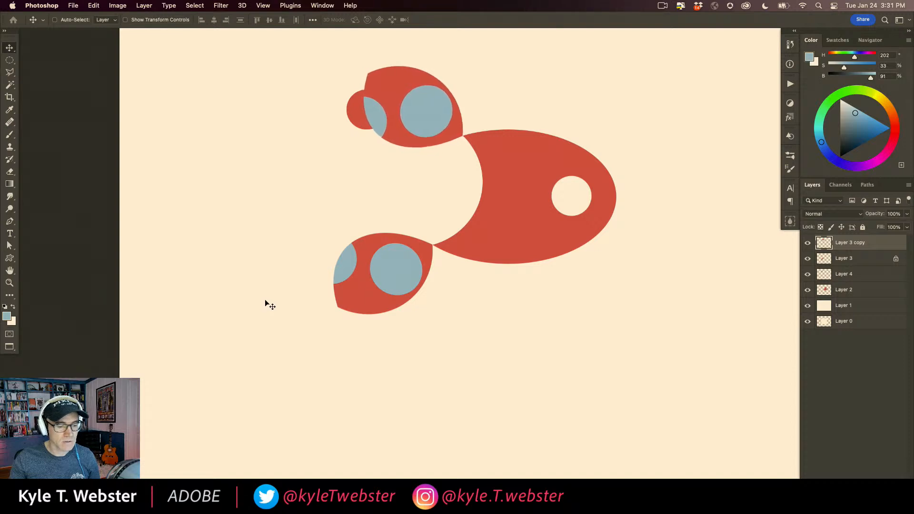
Move Layer 4's small red circle between the two leaves, beside the large shape's concave edge
click(821, 274)
drag(353, 121, 427, 194)
scroll(390, 320, down, 2)
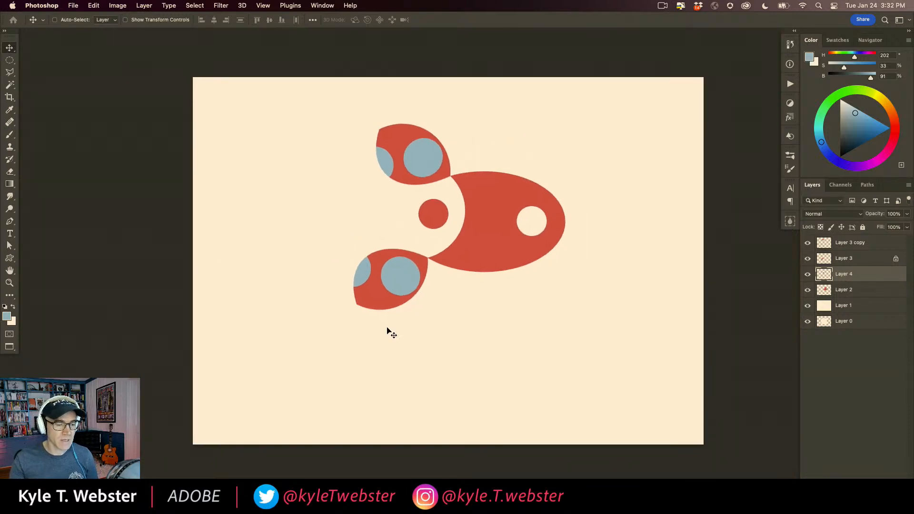
Hide and show Layer 3 to identify its leaf, and make that layer active
key(super+equal)
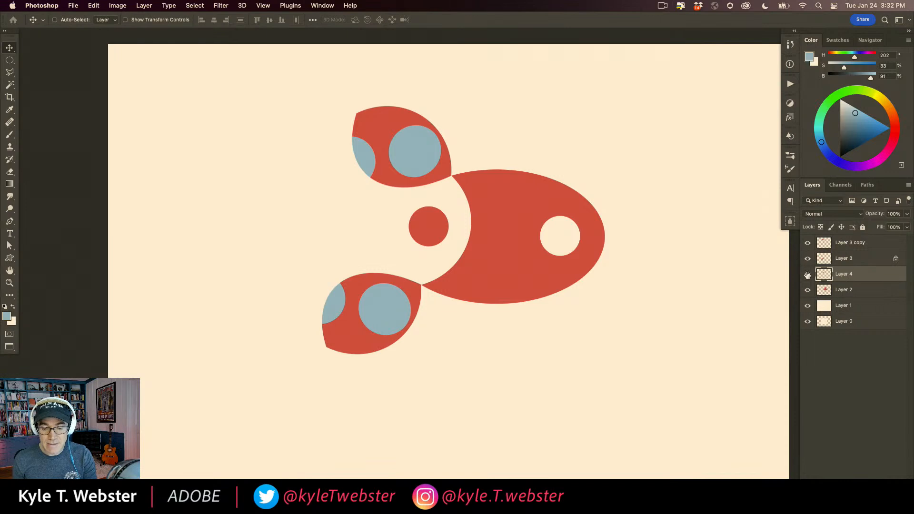
click(807, 260)
click(807, 260)
click(807, 261)
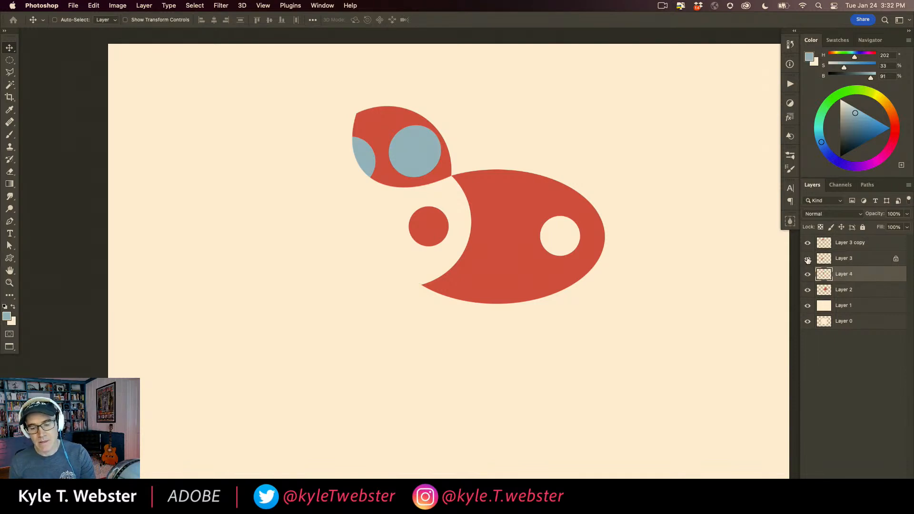
click(808, 260)
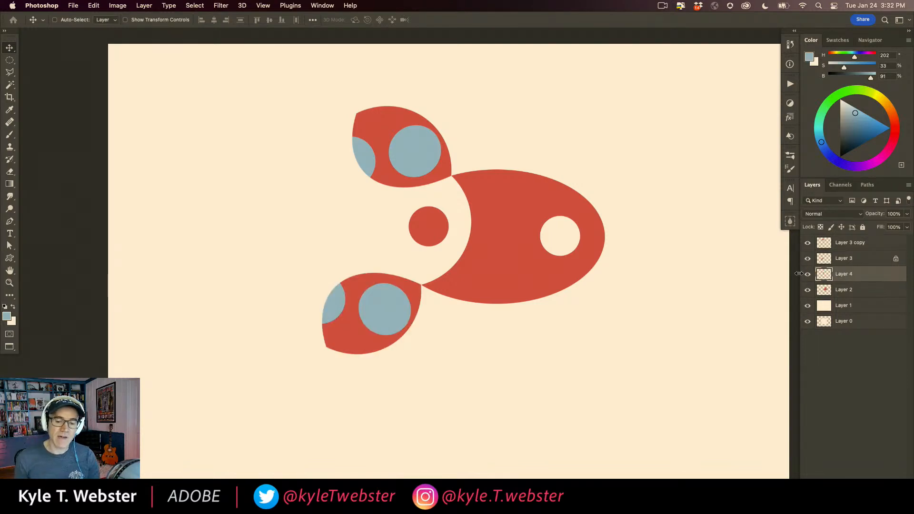
click(817, 258)
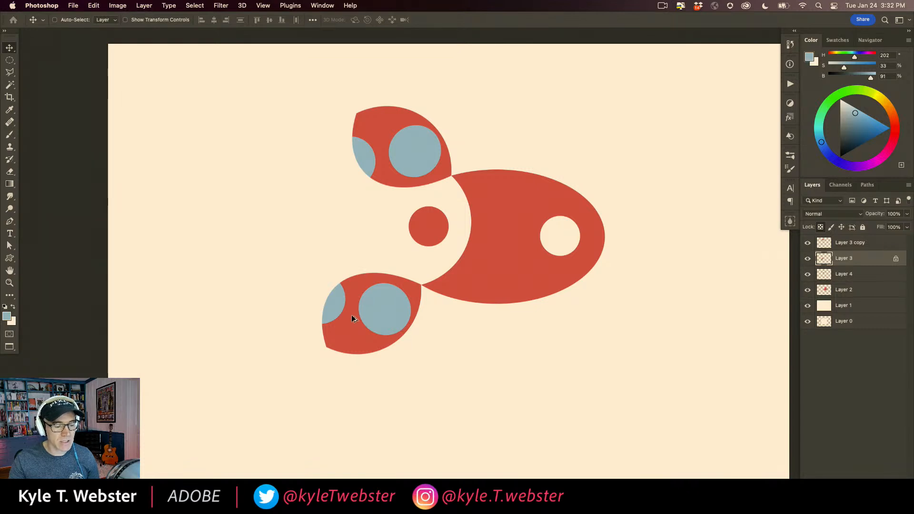
Try duplicating Layer 3's leaf by moving a copy out beside the rocket shape, and undo the copy
drag(353, 316, 236, 260)
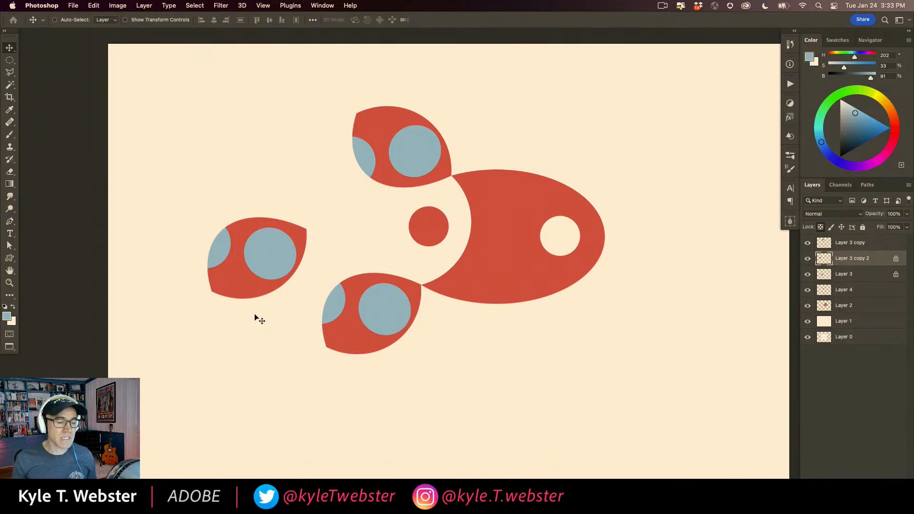
key(super+z)
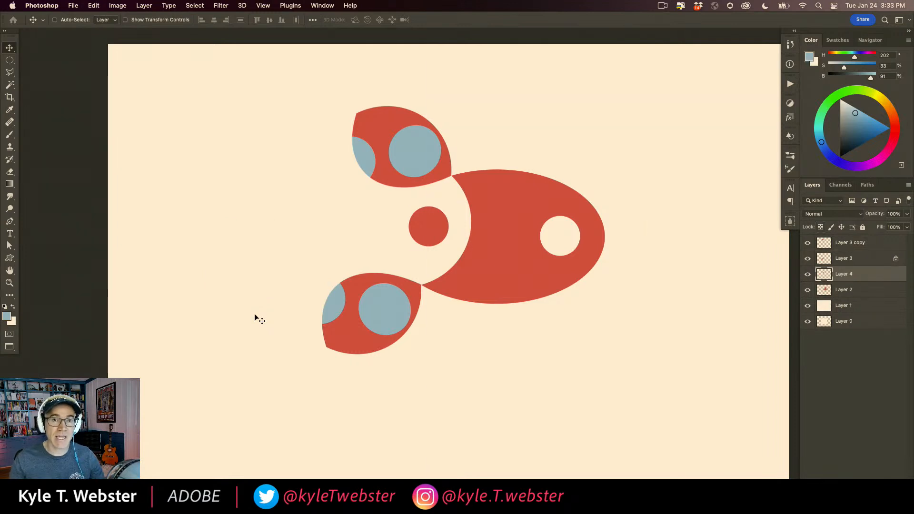
drag(372, 306, 246, 254)
Duplicate Layer 4's small red circle three times into an evenly spaced horizontal row extending away from the large red shape
drag(299, 173, 375, 224)
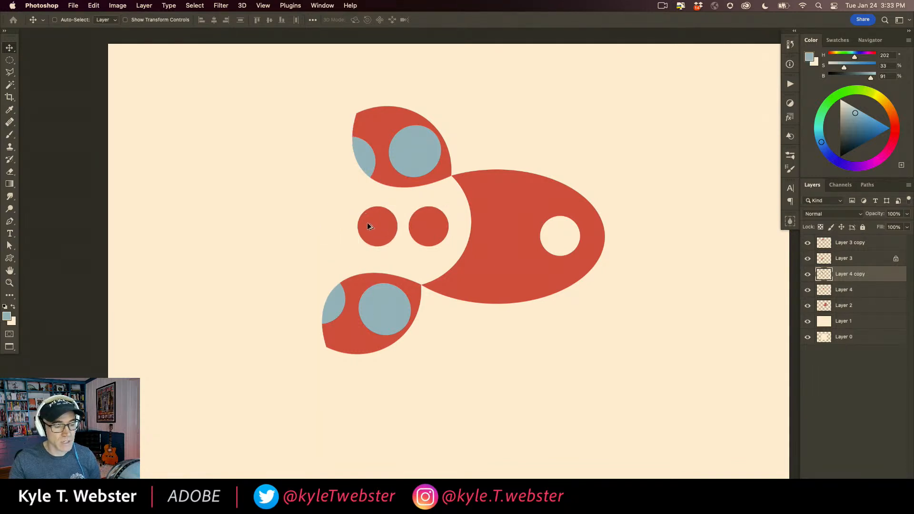
drag(368, 225, 268, 233)
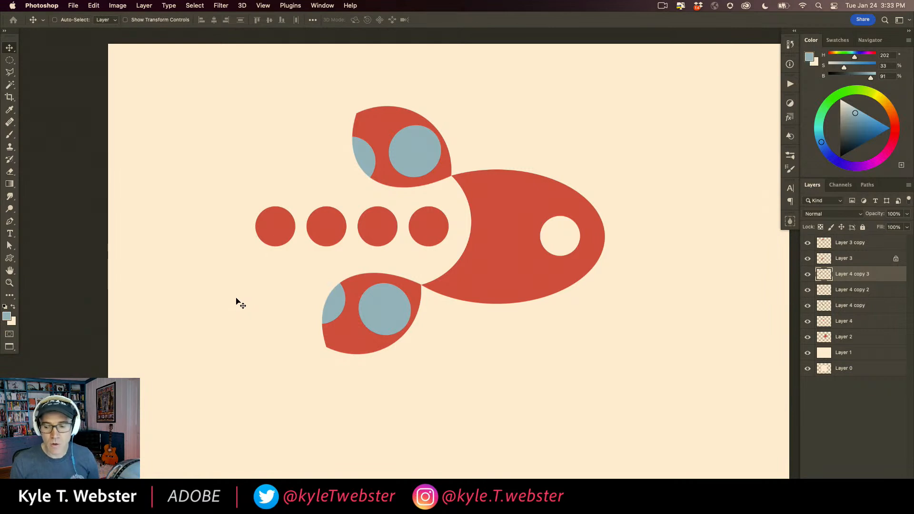
drag(271, 227, 604, 138)
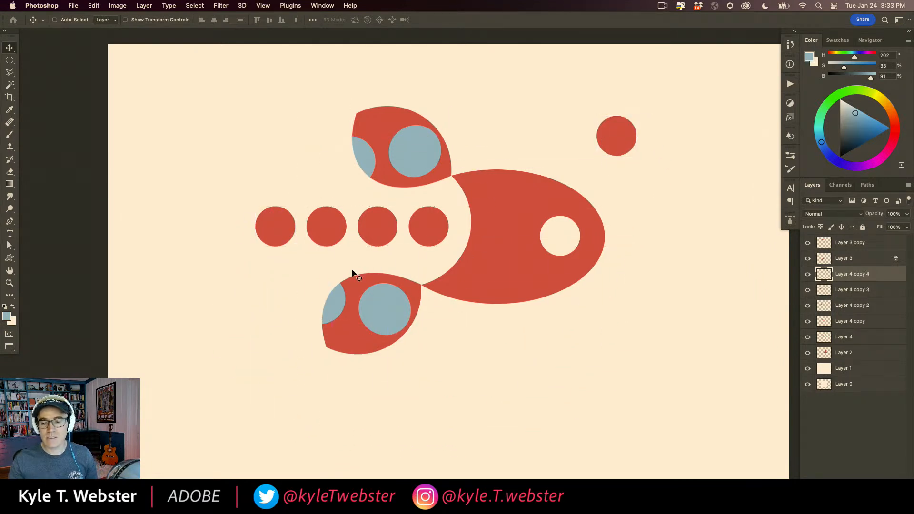
key(super+z)
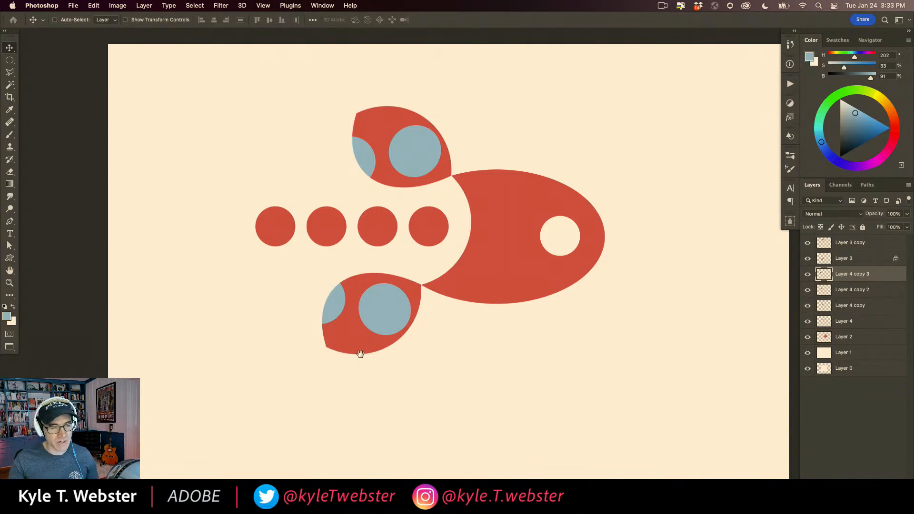
Marquee an upright rectangle in the empty area below the large red shape and fill it with the blue foreground colour on a new layer
drag(361, 351, 299, 325)
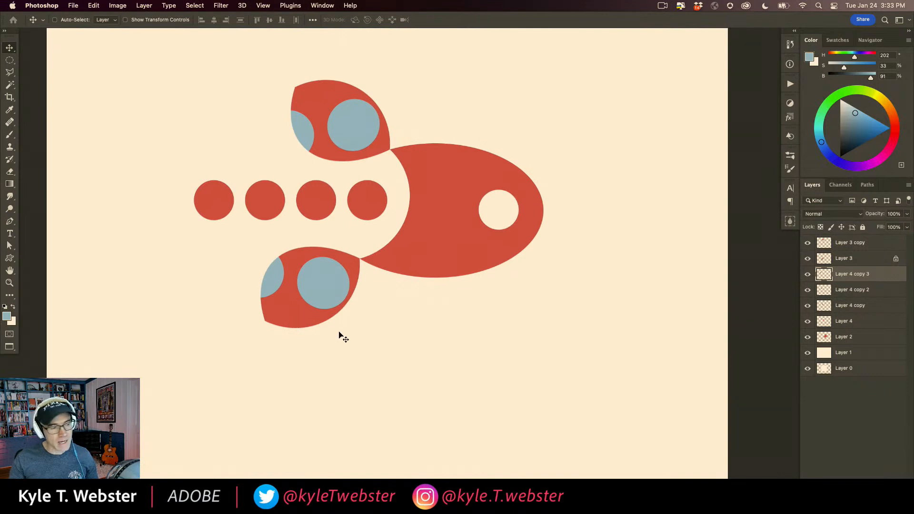
key(m)
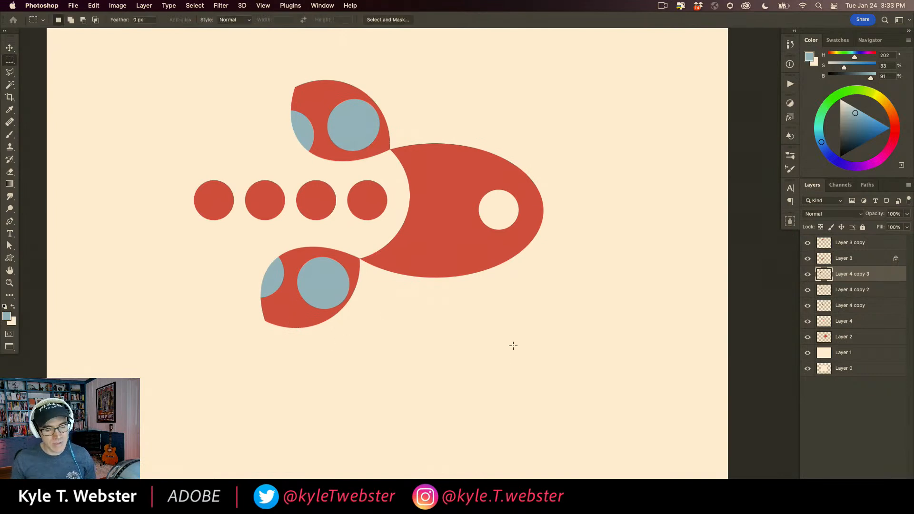
drag(511, 346, 577, 429)
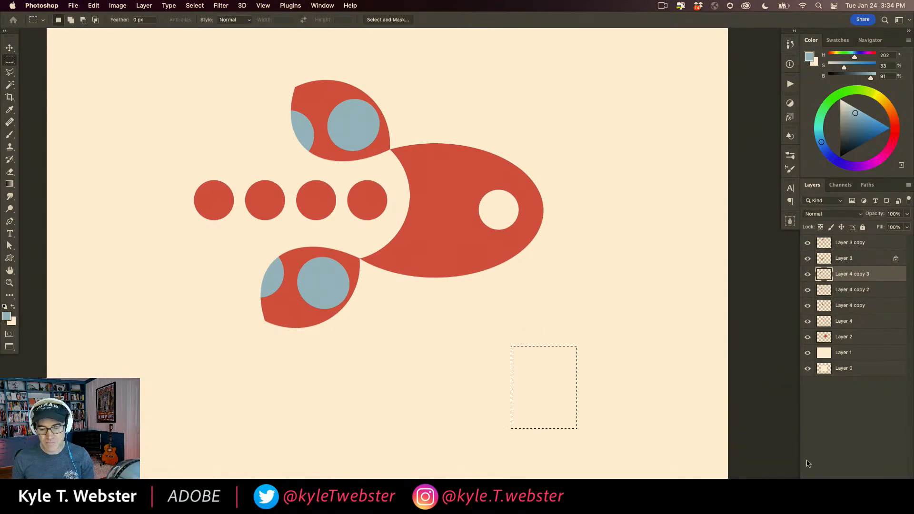
key(super+alt+shift+n)
key(alt+BackSpace)
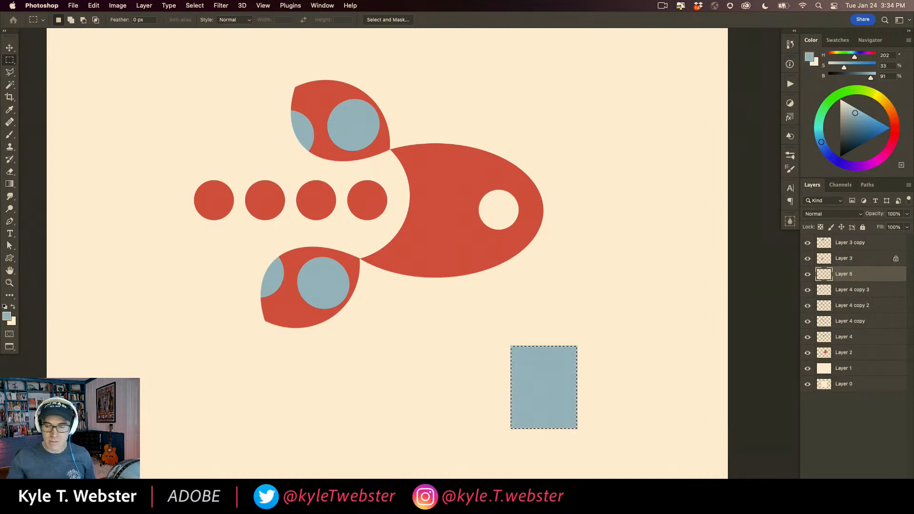
Try scaling the blue rectangle from its centre and changing its upper edge's width in perspective with Free Transform, and cancel the transform
super+click(515, 421)
super+click(497, 426)
drag(479, 422, 294, 381)
key(super+t)
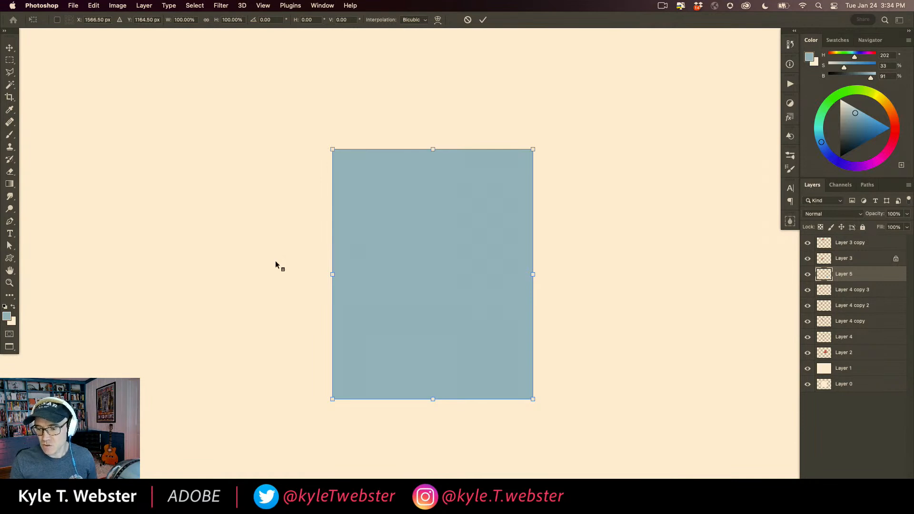
right_click(335, 152)
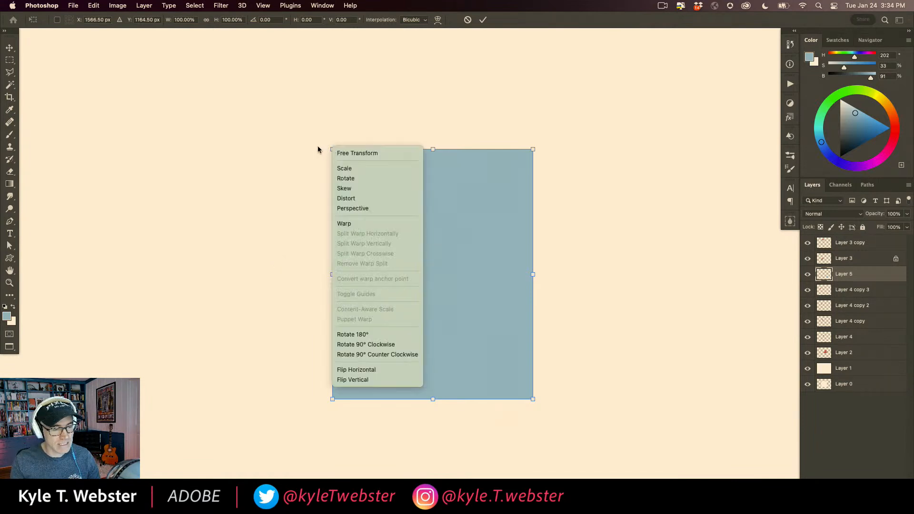
click(327, 118)
right_click(532, 146)
click(450, 145)
drag(335, 149, 279, 154)
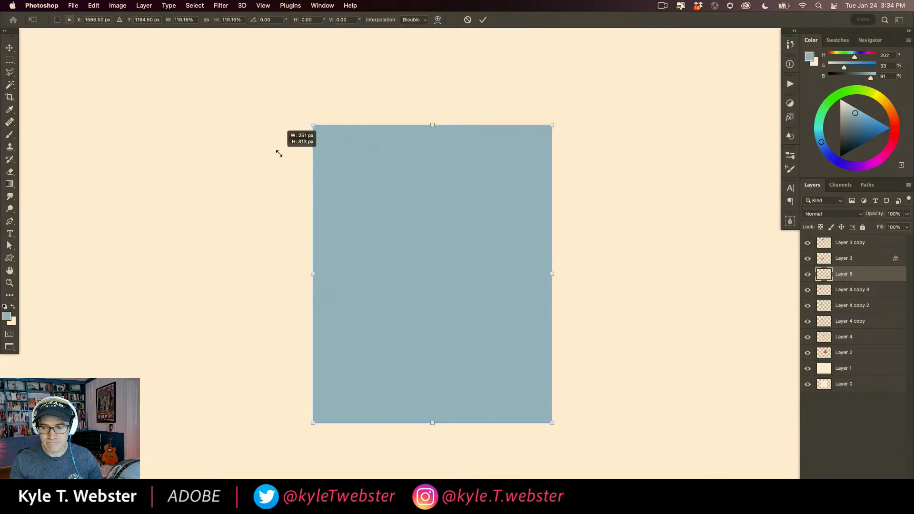
drag(279, 153, 342, 161)
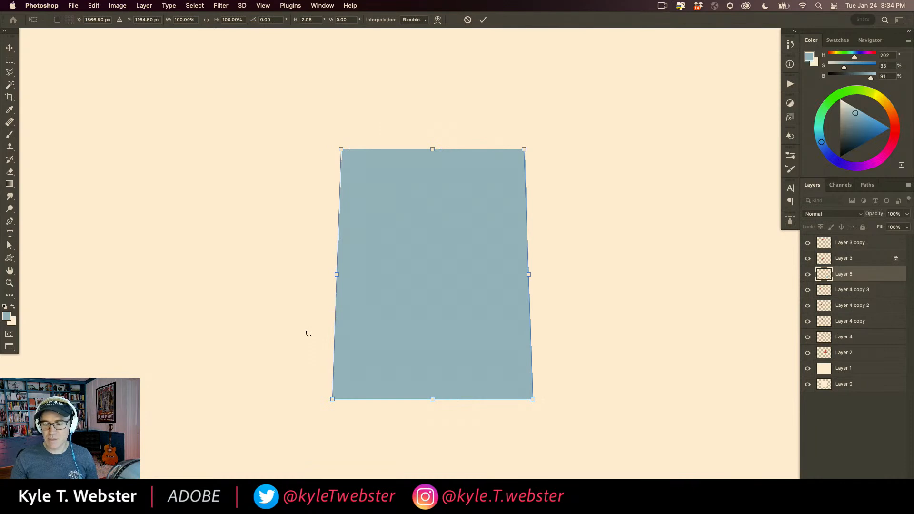
key(super+z)
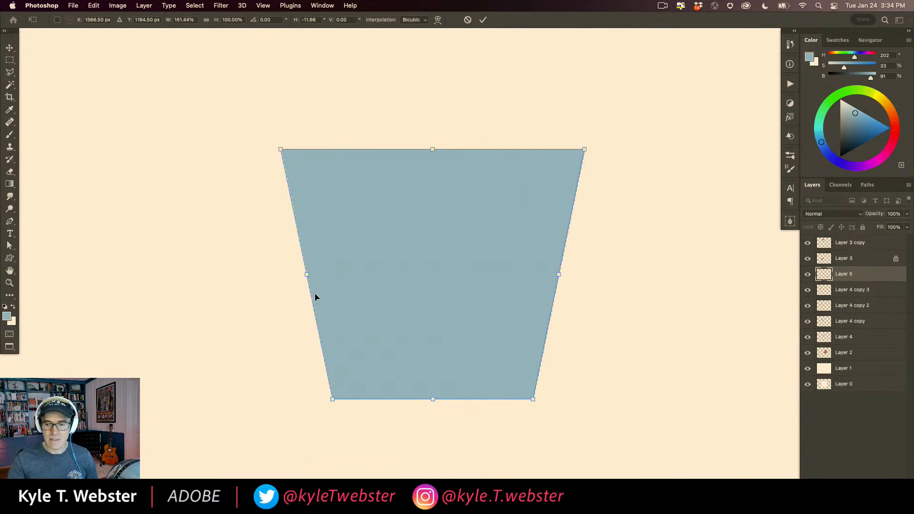
key(Escape)
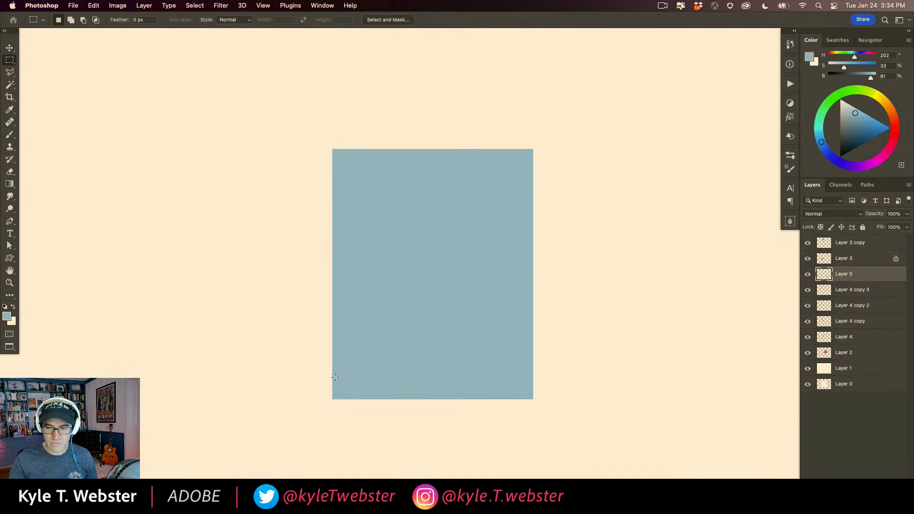
Taper the blue rectangle symmetrically towards its lower edge with a perspective Free Transform and apply it
key(super+t)
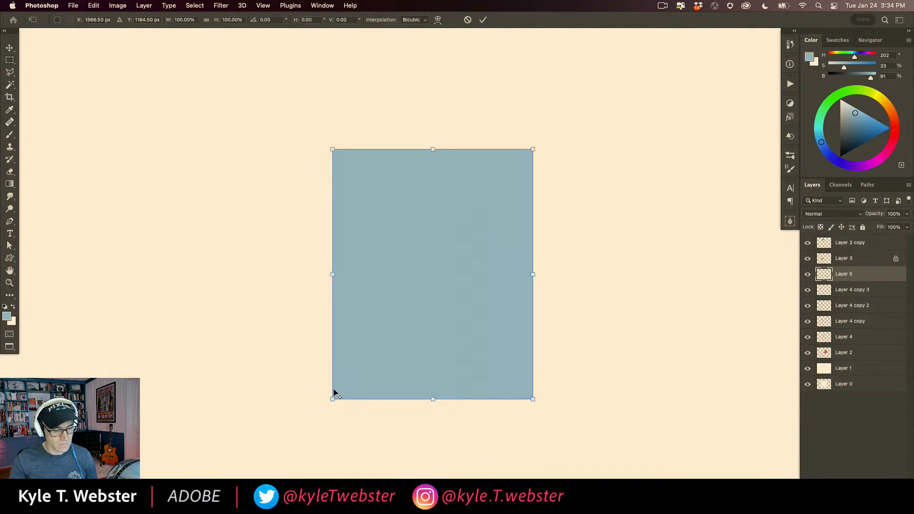
drag(333, 400, 361, 392)
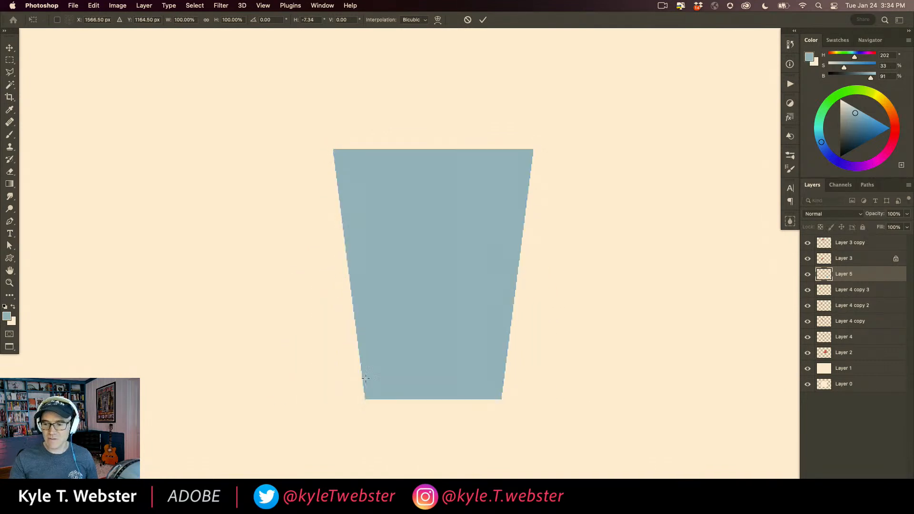
key(Return)
Select the whole canvas and delete the tapered blue shape from Layer 5
click(9, 283)
alt+click(224, 330)
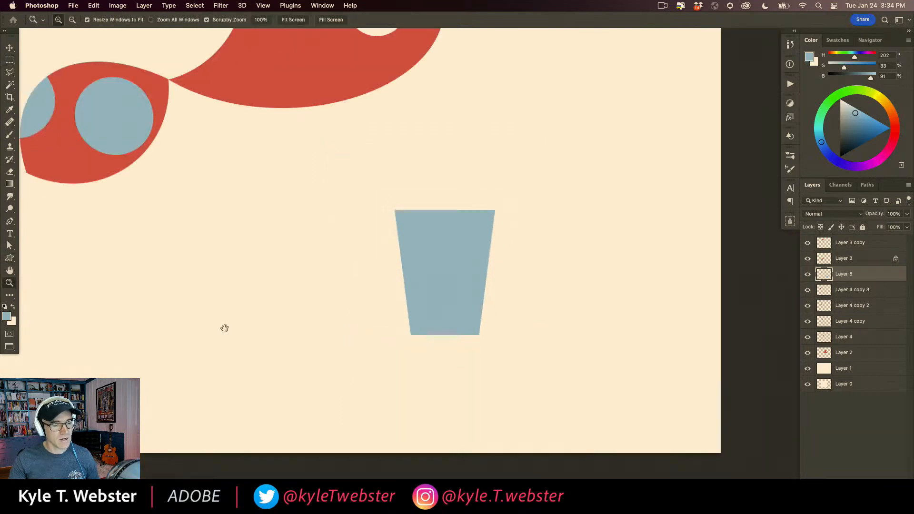
alt+click(218, 314)
alt+click(203, 311)
click(204, 311)
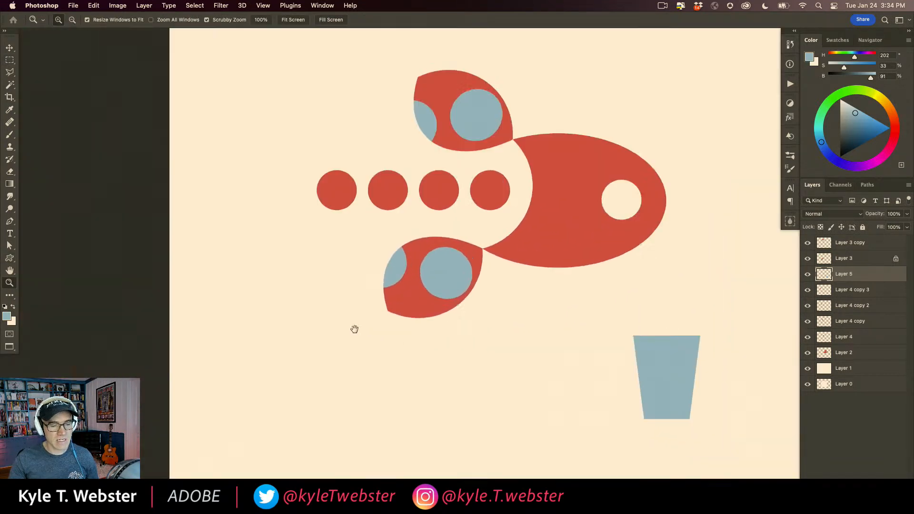
key(super+a)
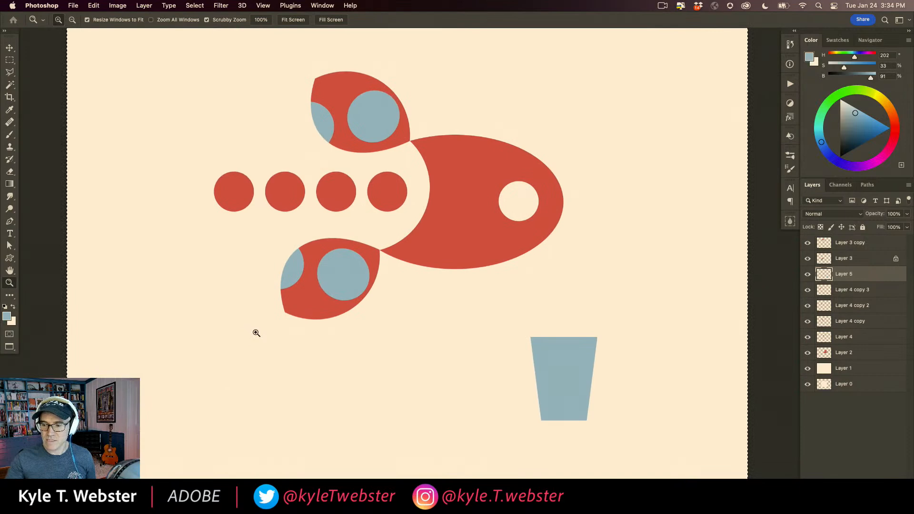
key(Delete)
key(b)
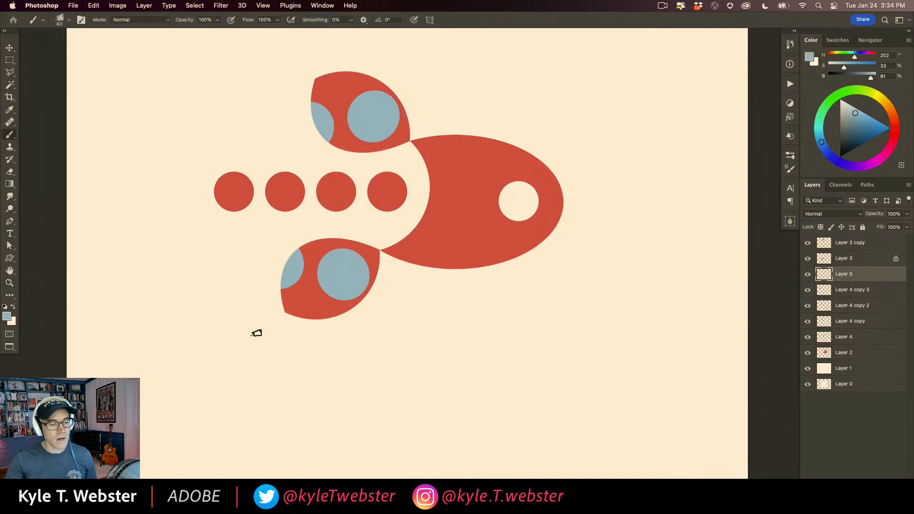
Group all layers from Layer 3 copy down to Layer 2
scroll(322, 274, up, 2)
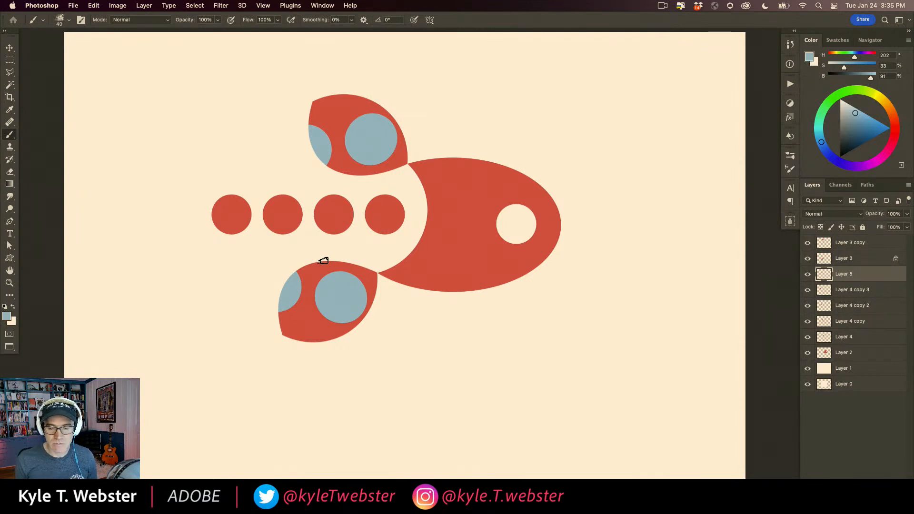
click(821, 245)
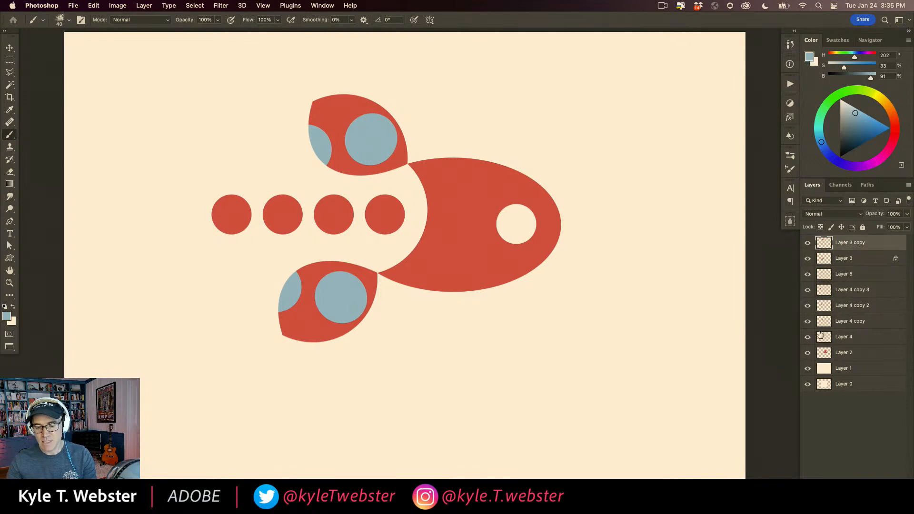
shift+click(822, 354)
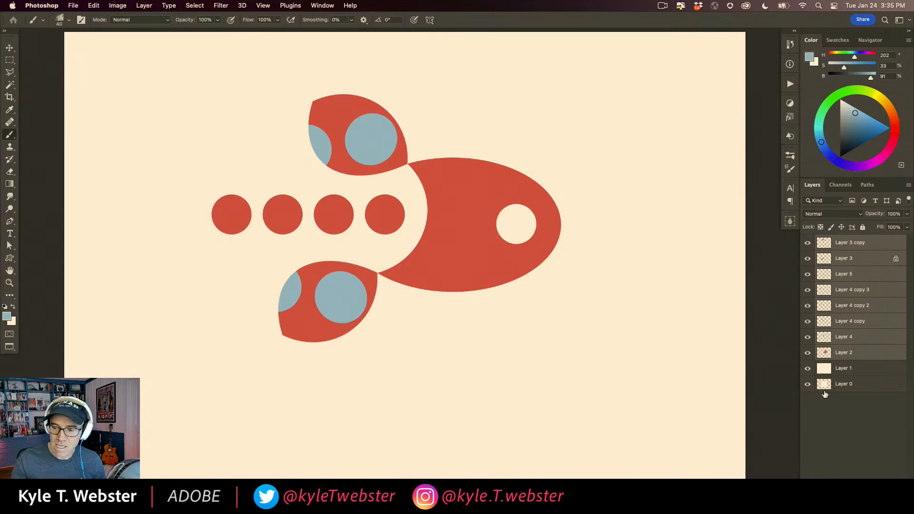
key(super+g)
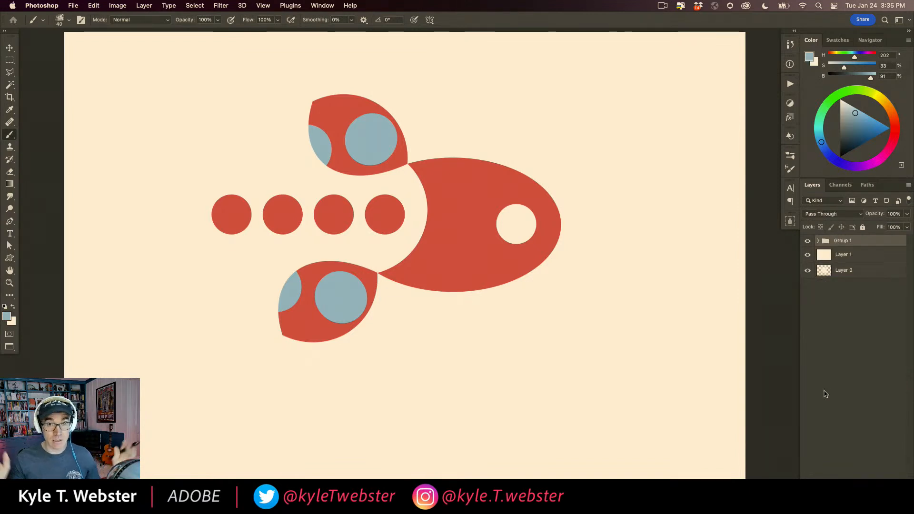
Toggle Group 1's visibility to show what it contains, and leave the group hidden
click(809, 242)
click(808, 241)
click(808, 241)
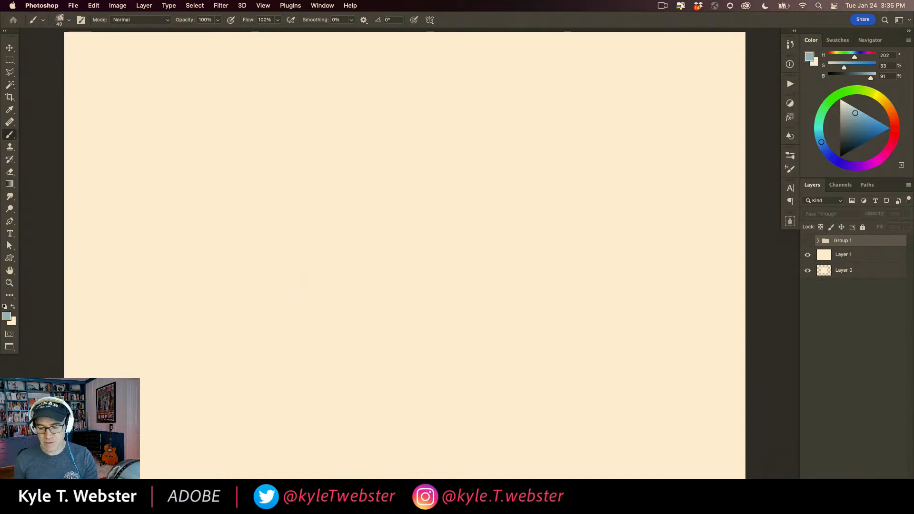
Create a nearly square blue block near the canvas centre on a new layer from a filled rectangular marquee, and deselect it
key(super+shift+alt+n)
key(l)
key(m)
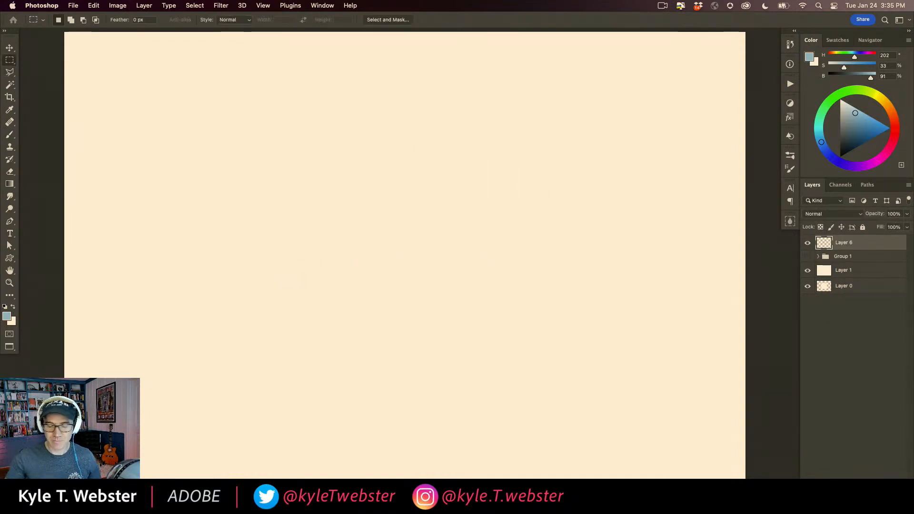
drag(334, 164, 460, 296)
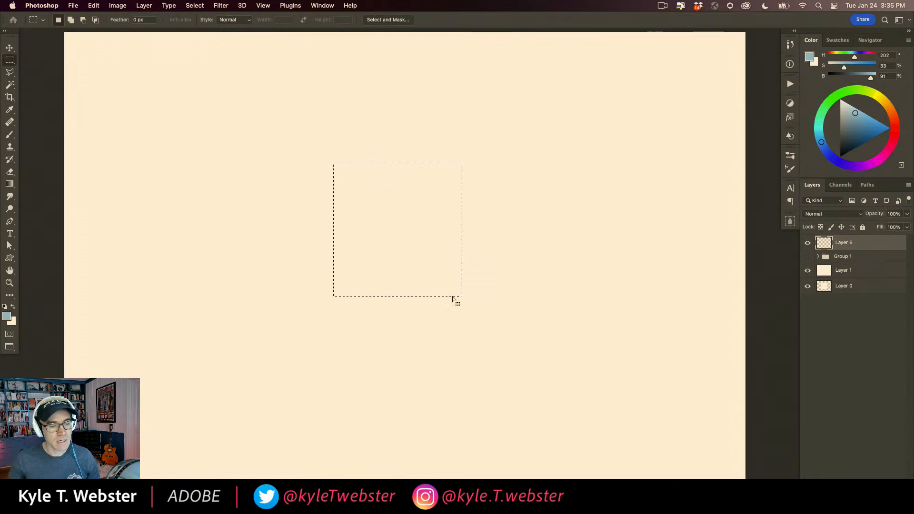
key(alt+Delete)
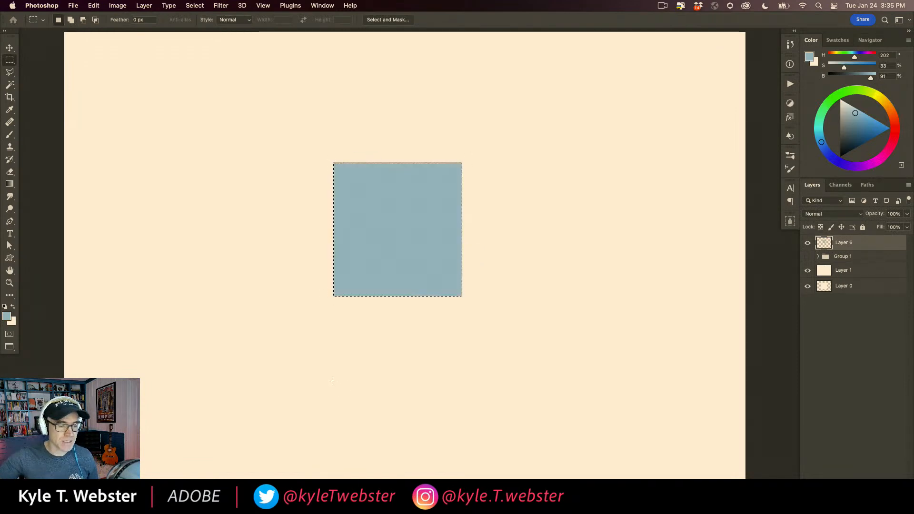
key(super+d)
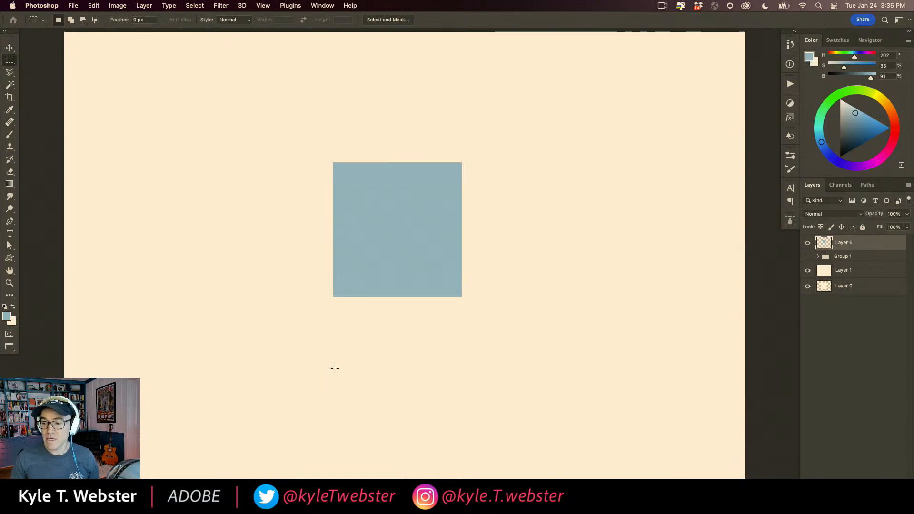
Marquee a small rectangle across the blue block's left edge, try moving its pixels out of the block, and undo the move
drag(314, 195, 381, 256)
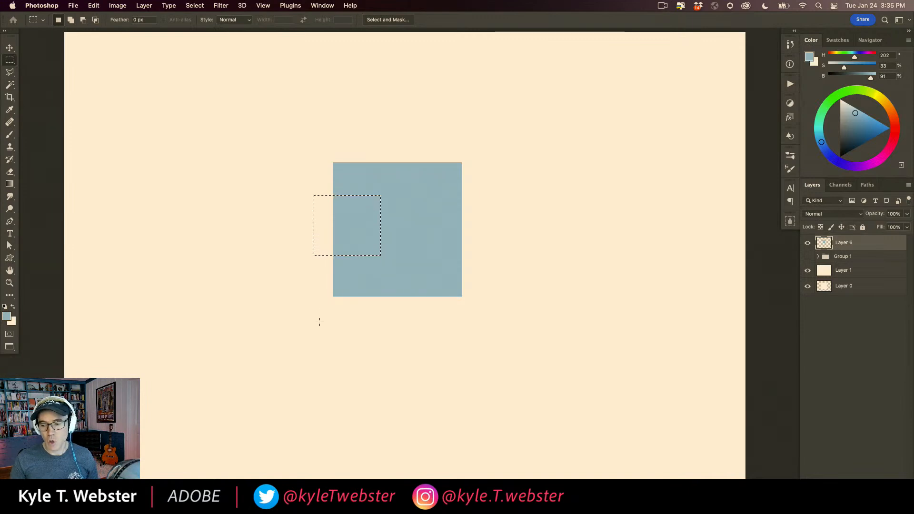
drag(355, 231, 253, 252)
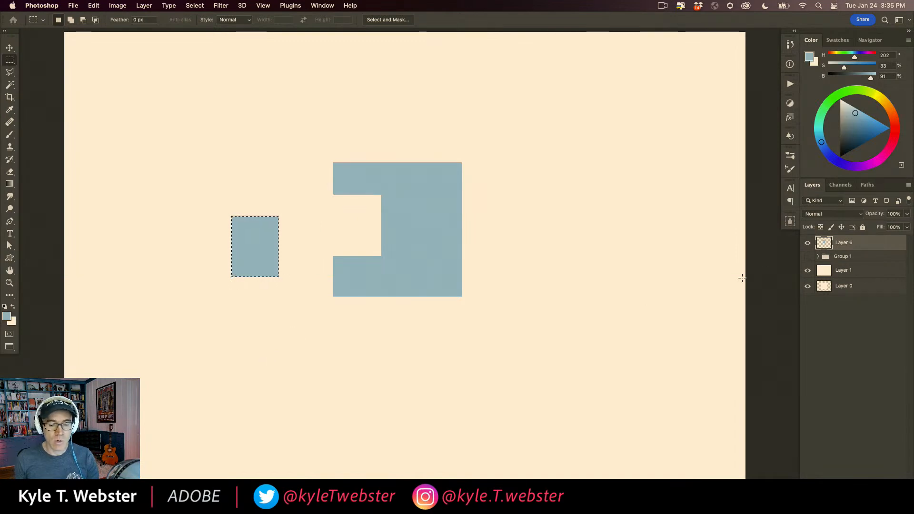
key(super+d)
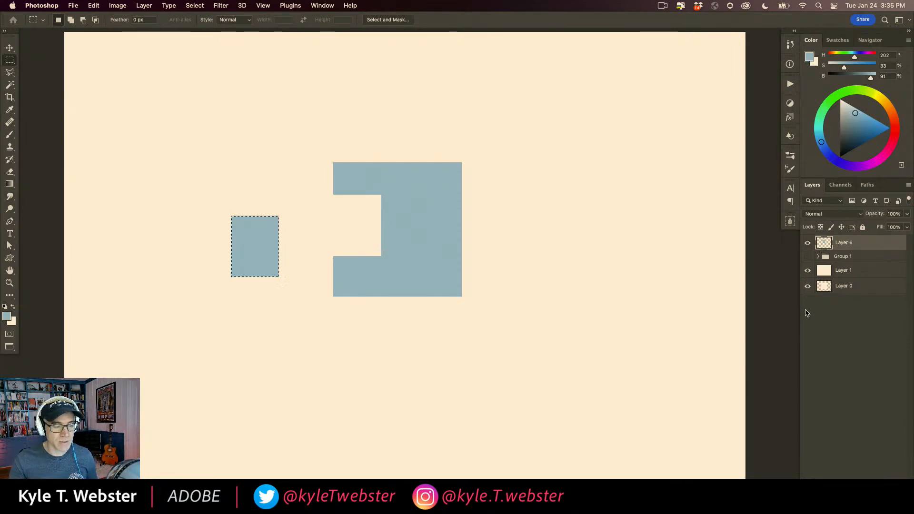
key(super+z)
Copy the marqueed part of the blue block to a new layer
key(super+j)
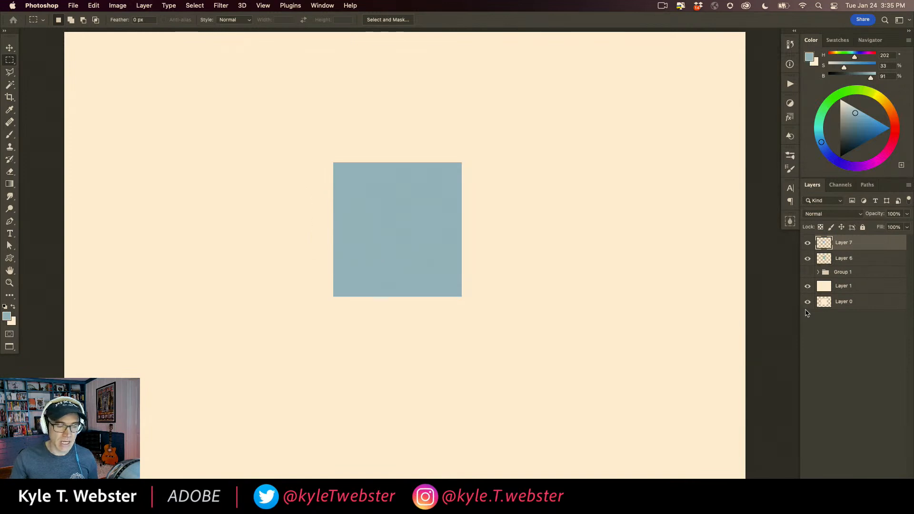
Move the copied piece out below the blue block, and undo both the move and the layer copy
key(v)
drag(373, 203, 302, 369)
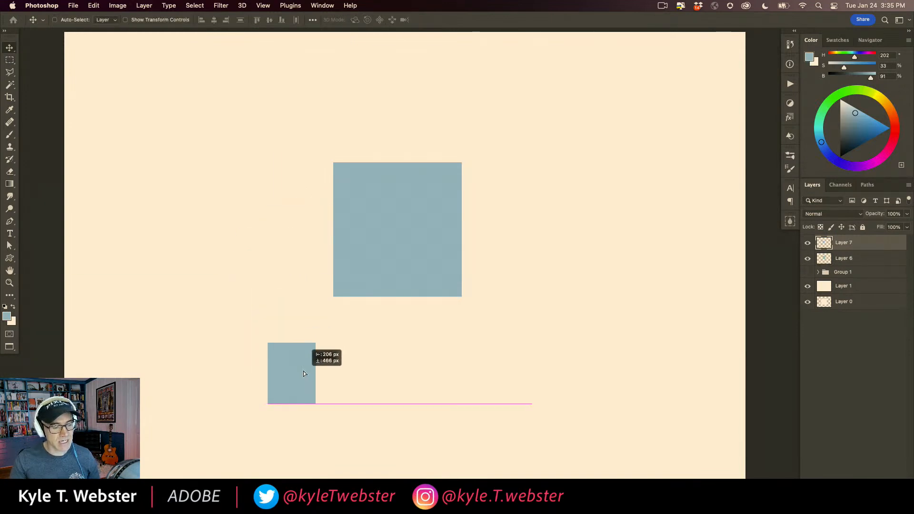
key(super+z)
key(super+z)
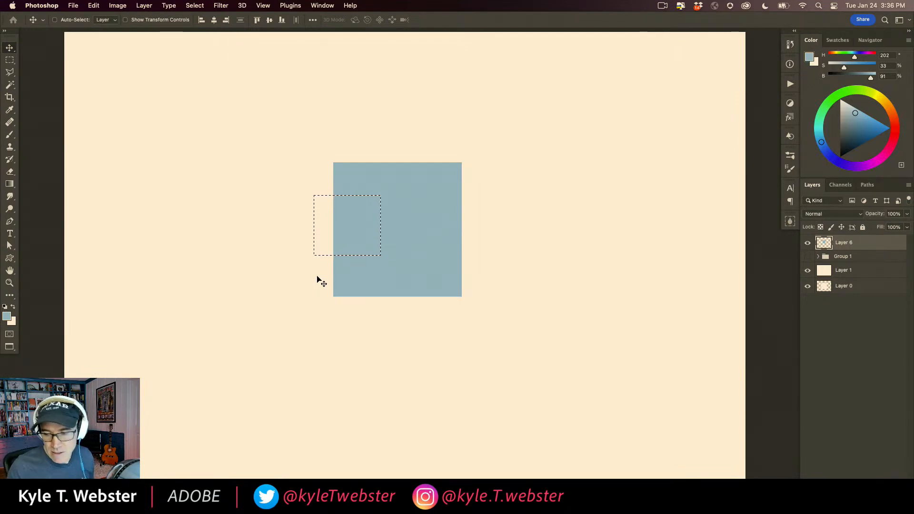
Cut the marqueed part of the blue block onto its own layer and place it, with a duplicate above it, to the block's right
key(super+x)
key(super+v)
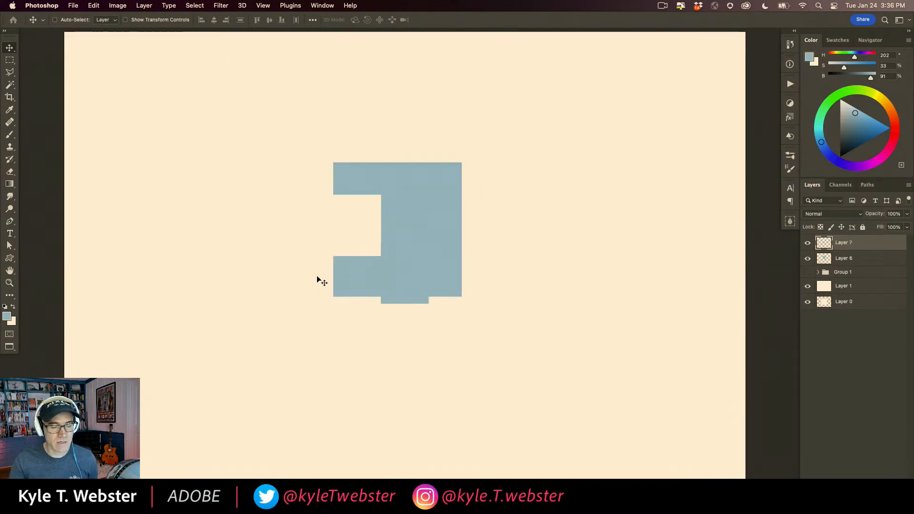
drag(408, 302, 304, 236)
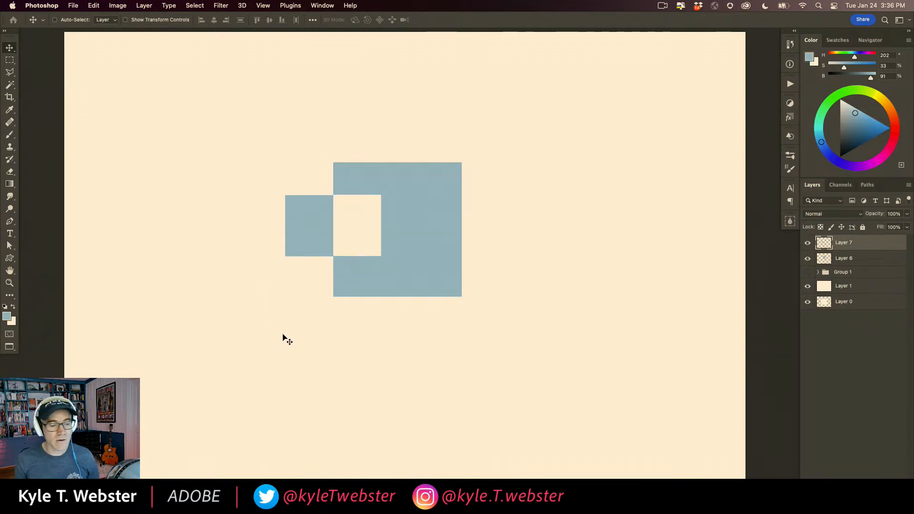
drag(293, 229, 525, 233)
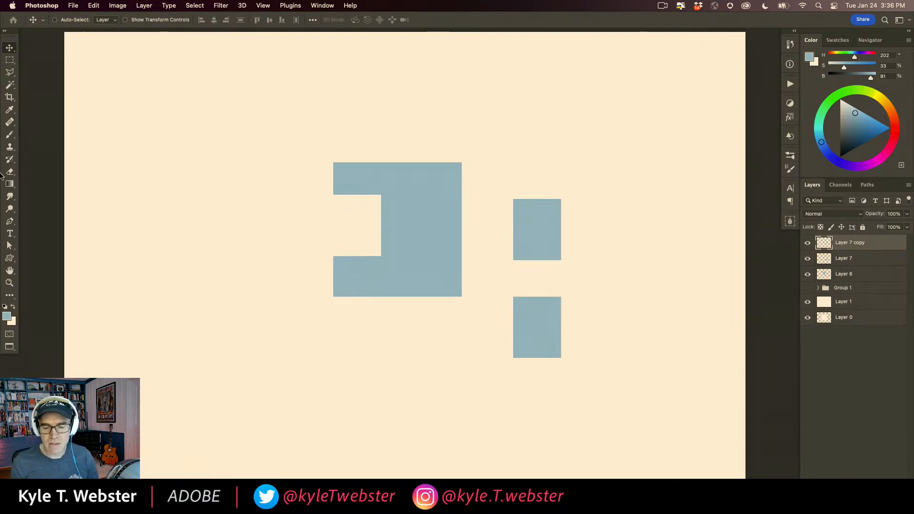
Lock the duplicate's transparent pixels and fill its marqueed right half with pink (H 313, S 61, B 88), and deselect
click(831, 228)
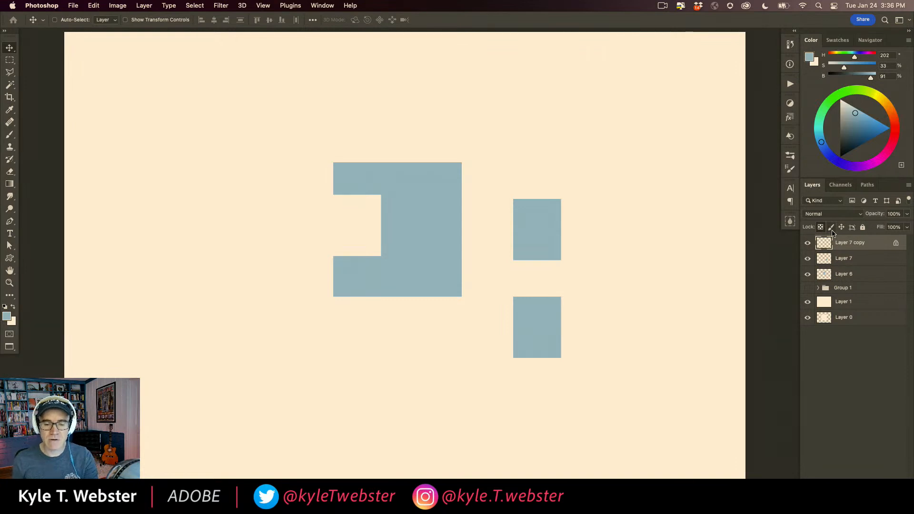
click(883, 157)
click(867, 121)
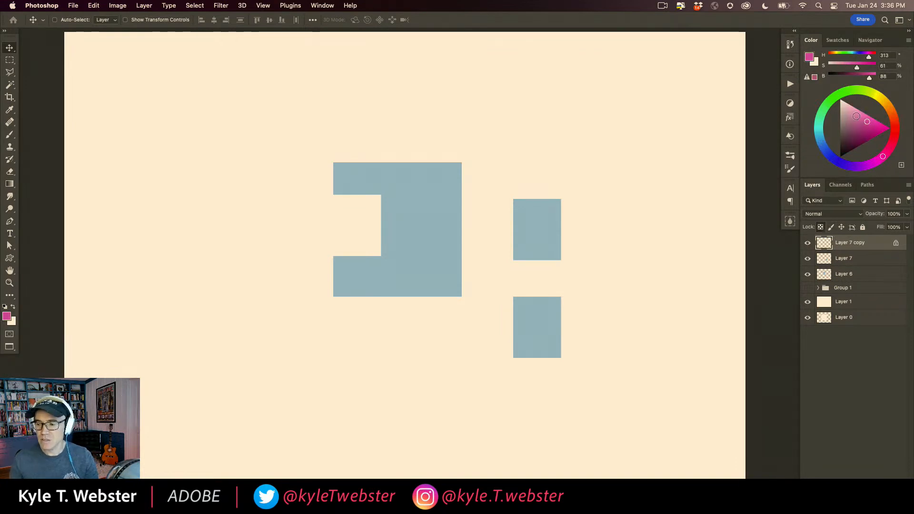
key(m)
drag(536, 168, 589, 268)
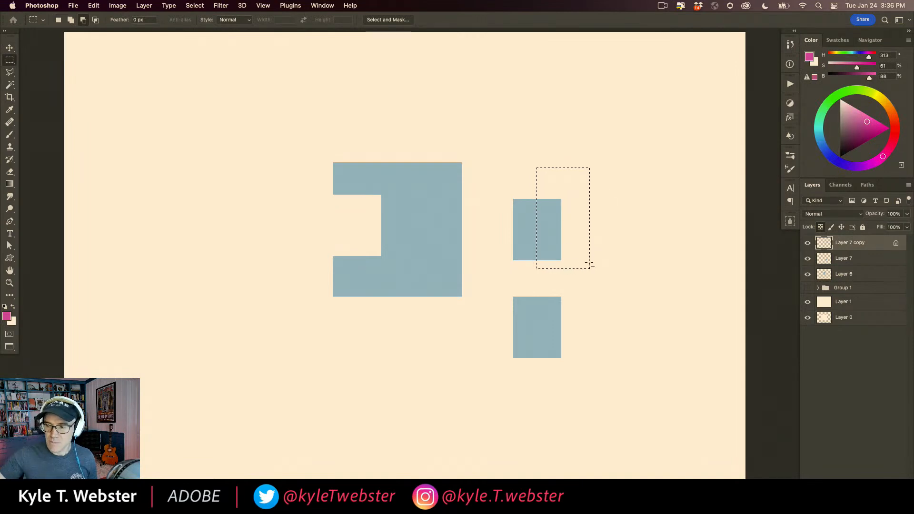
key(alt+BackSpace)
key(super+d)
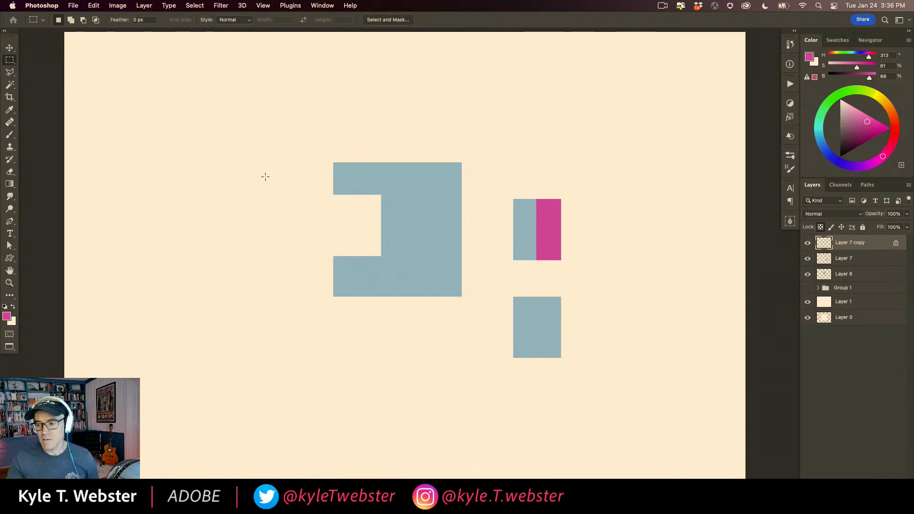
Duplicate the two-tone rectangle, move the copy below the blue block, and rotate it by -45 degrees
key(super+j)
key(v)
drag(536, 222, 364, 382)
key(super+t)
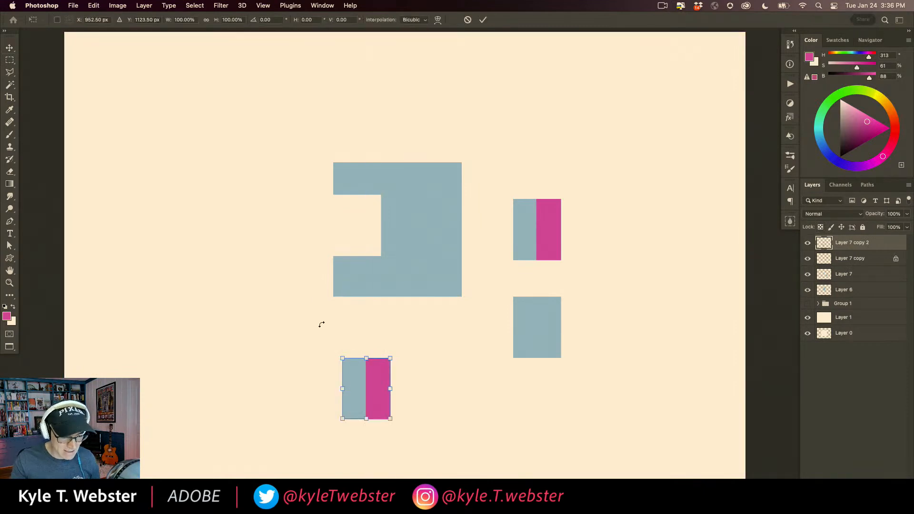
drag(327, 336, 310, 386)
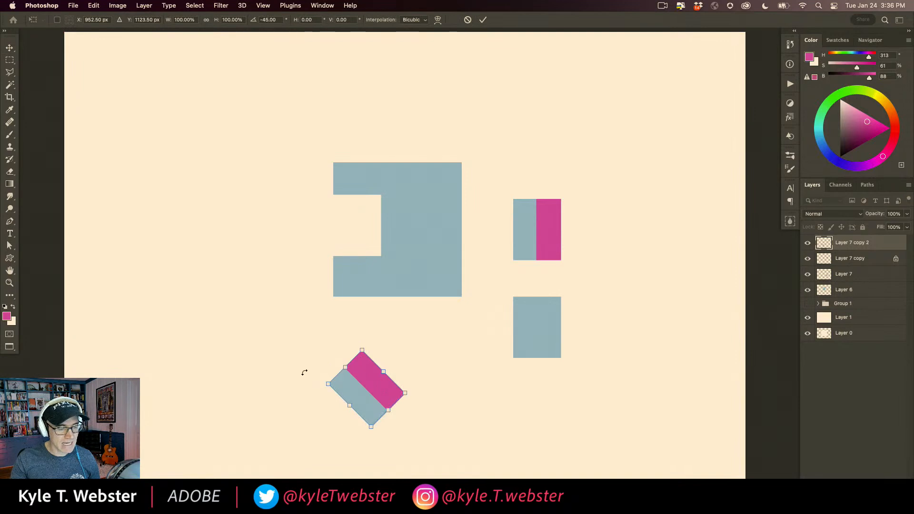
key(Return)
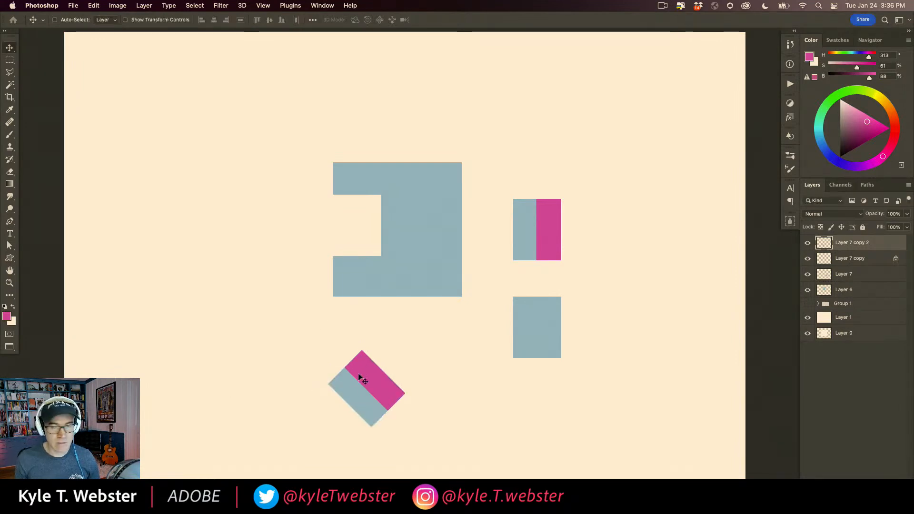
Move the rotated two-tone rectangle so its lowest corner meets the blue block's upper-left corner
drag(360, 396, 346, 260)
super+click(326, 115)
drag(295, 327, 298, 214)
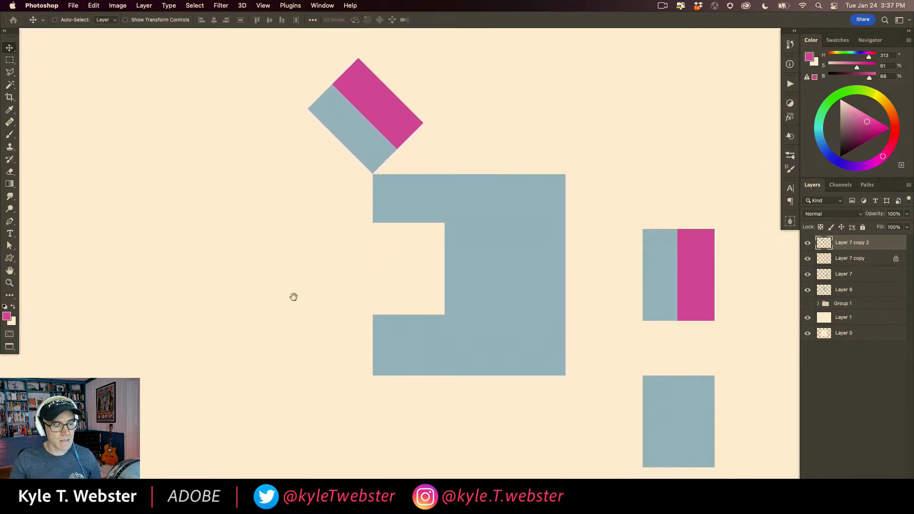
alt+click(295, 305)
drag(285, 319, 270, 270)
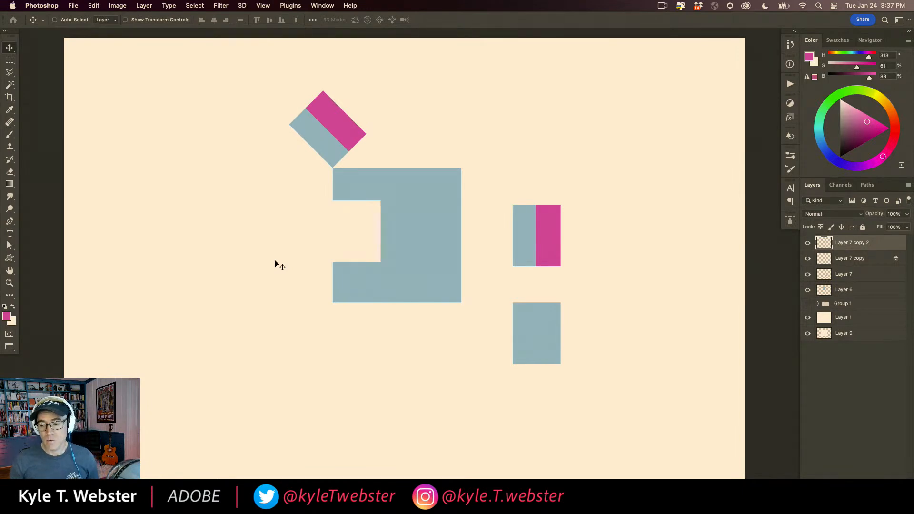
scroll(349, 344, down, 1)
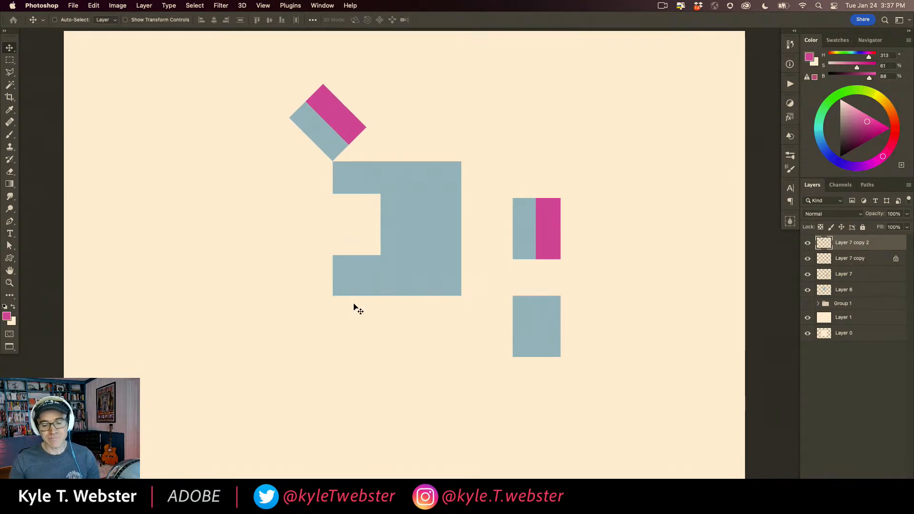
Hide Layer 7 copy 2, Layer 7 copy, Layer 7 and Layer 6, and add a new empty layer on top
drag(808, 244, 807, 290)
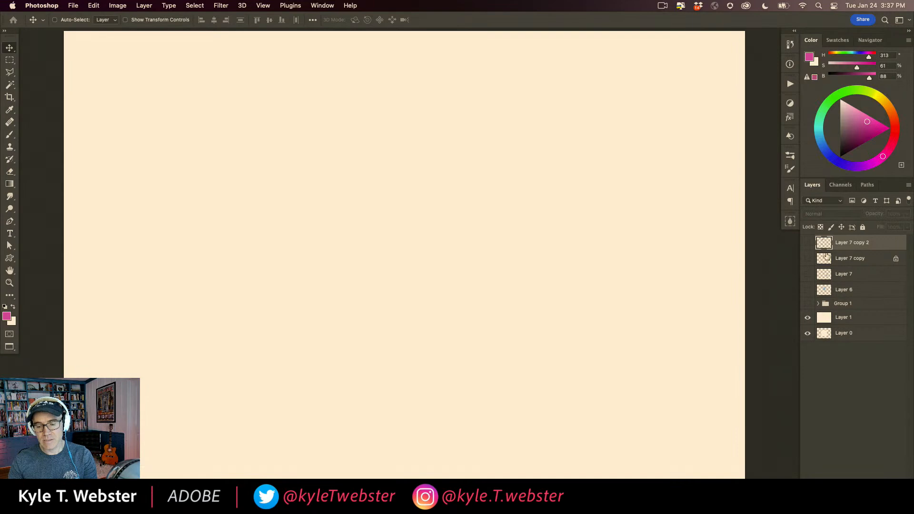
key(super+alt+shift+n)
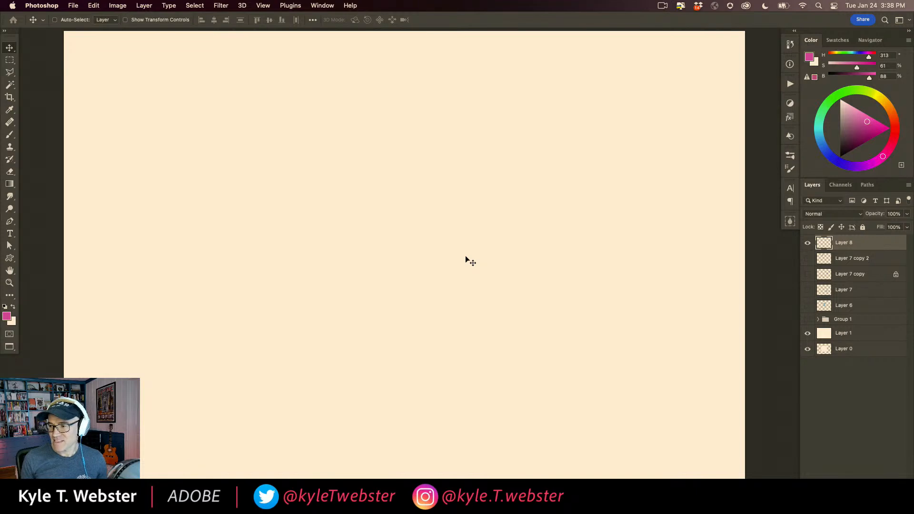
Draw a large curvy freehand selection with the Lasso tool, fill it with pink, and undo the fill
key(l)
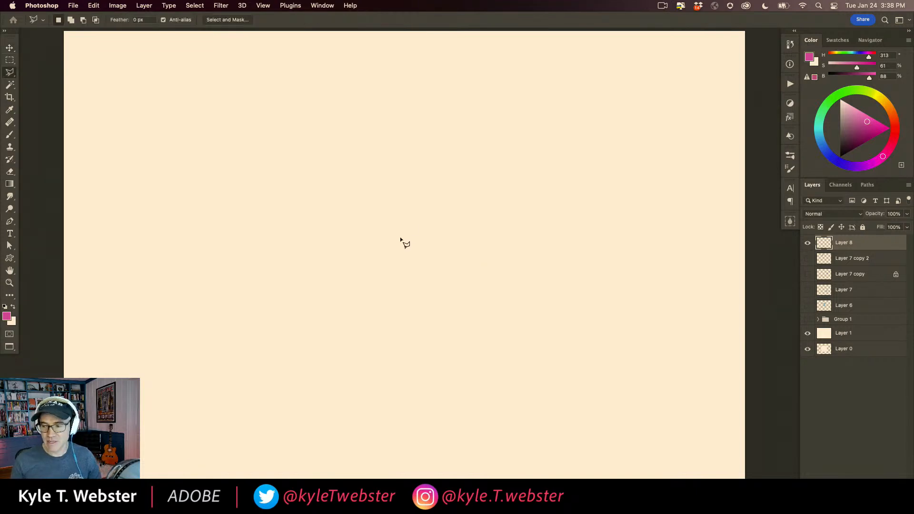
key(shift+l)
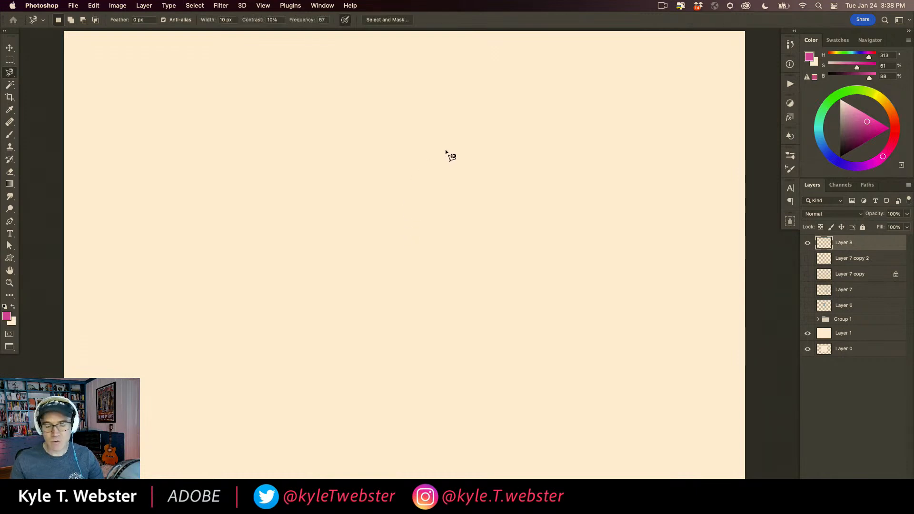
mouse_move(477, 147)
mouse_down()
mouse_move(365, 115)
mouse_move(255, 145)
mouse_move(235, 197)
mouse_move(312, 313)
mouse_move(323, 381)
mouse_move(357, 427)
mouse_move(432, 414)
mouse_move(441, 341)
mouse_move(360, 263)
mouse_move(365, 267)
mouse_move(336, 200)
mouse_move(423, 225)
mouse_move(455, 318)
mouse_move(540, 334)
mouse_move(512, 254)
mouse_move(582, 224)
mouse_move(672, 204)
mouse_move(620, 151)
mouse_move(562, 141)
mouse_move(506, 89)
mouse_move(487, 126)
mouse_move(511, 186)
mouse_move(437, 191)
mouse_move(409, 149)
mouse_move(484, 159)
mouse_up()
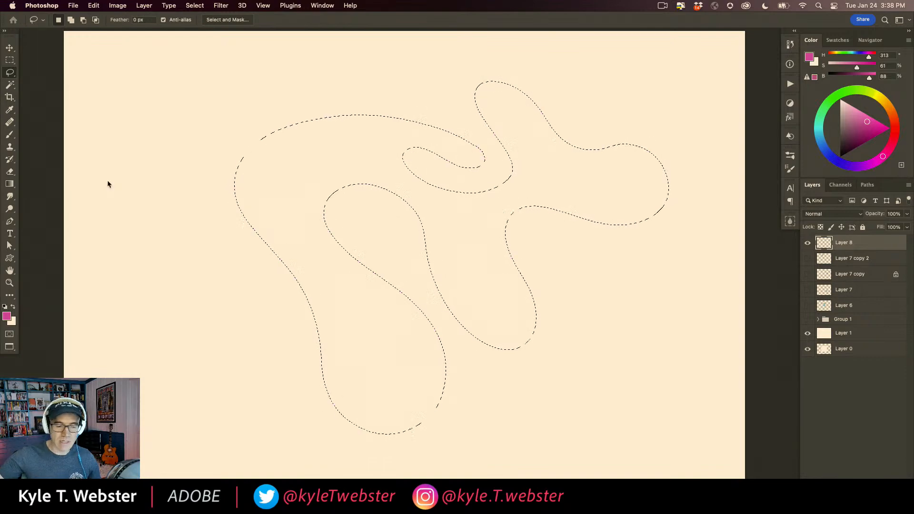
key(alt+BackSpace)
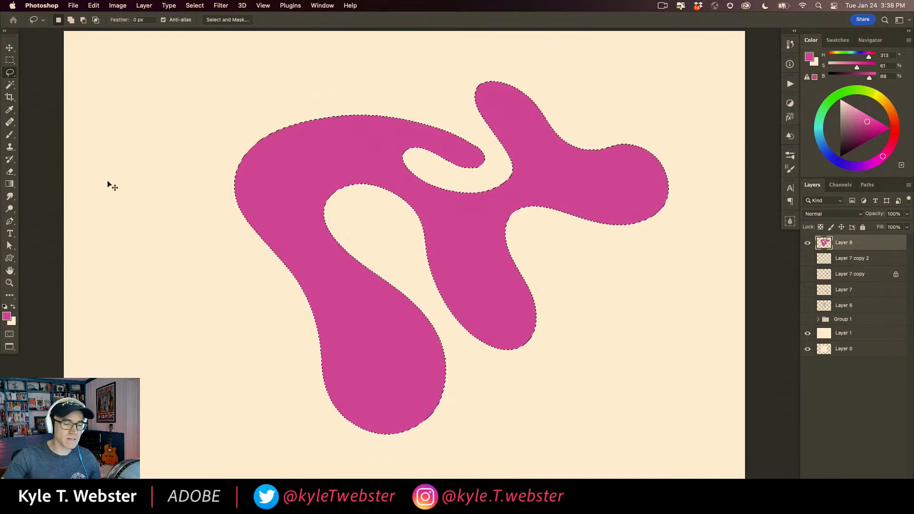
key(super+z)
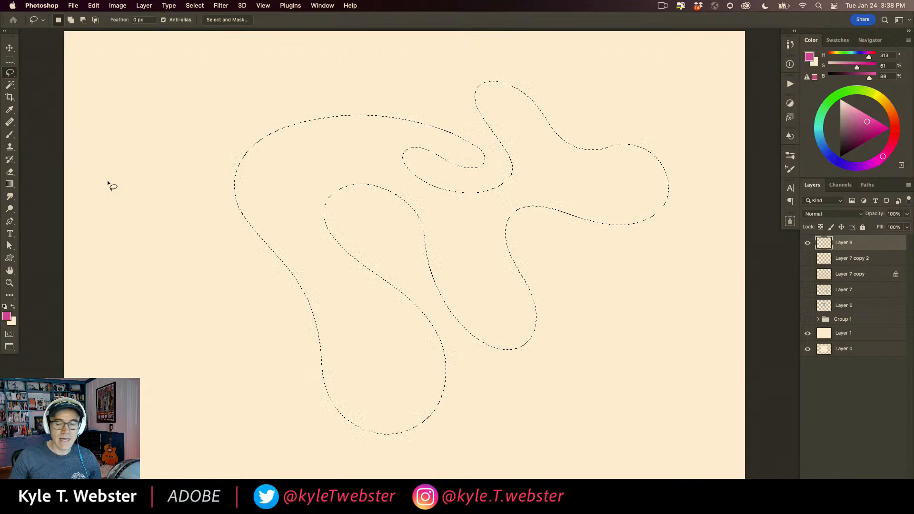
Subtract freehand areas from the curvy selection's upper-left edge and its lower-left lobe
key(alt)
mouse_move(220, 92)
mouse_down()
mouse_move(189, 132)
mouse_move(235, 195)
mouse_move(297, 153)
mouse_up()
drag(326, 82, 333, 84)
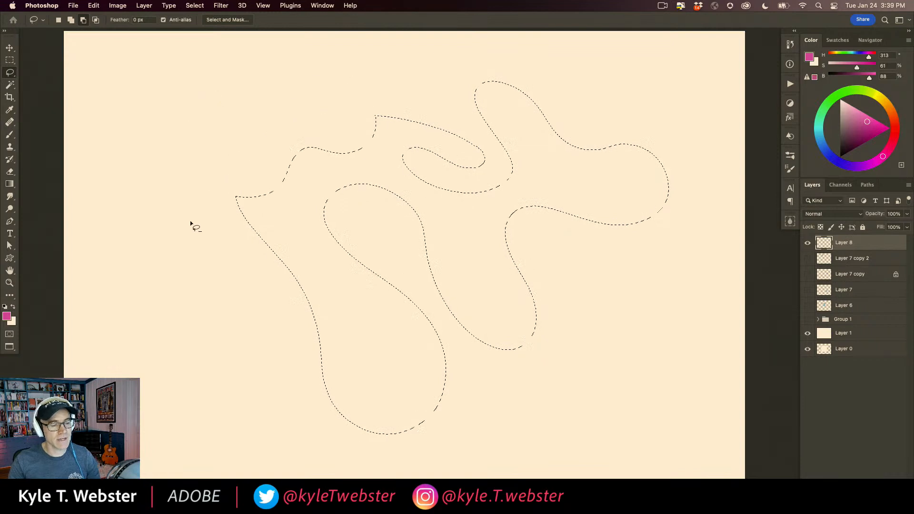
mouse_move(305, 457)
mouse_down()
mouse_move(369, 435)
mouse_move(266, 387)
mouse_move(256, 413)
mouse_up()
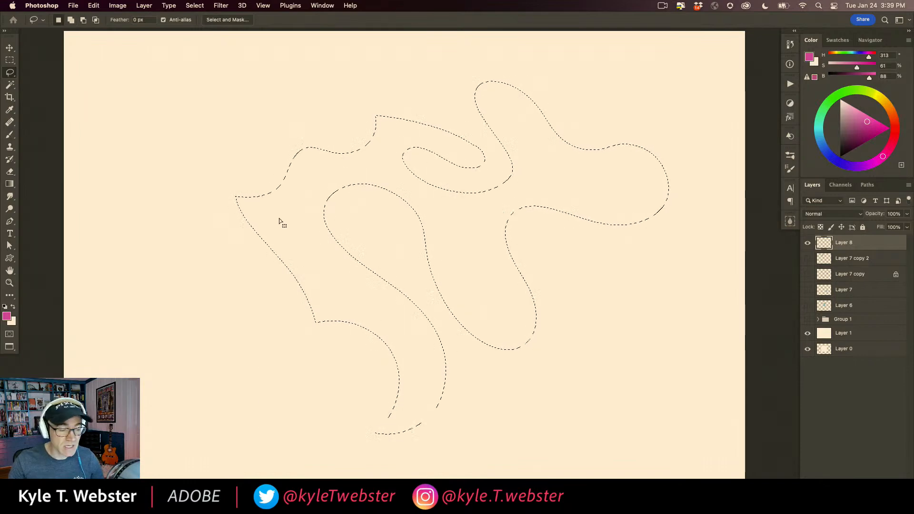
Add freehand lobes and spikes to the selection along its left side and upper-left edge
drag(303, 238, 171, 270)
mouse_move(252, 322)
mouse_down()
mouse_move(254, 371)
mouse_move(277, 326)
mouse_move(303, 355)
mouse_move(357, 326)
mouse_up()
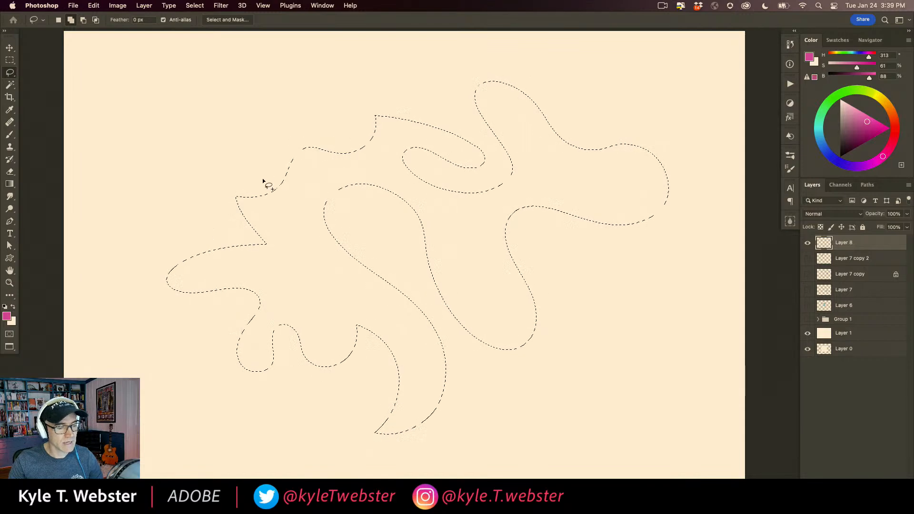
mouse_move(307, 178)
mouse_down()
mouse_move(278, 154)
mouse_move(277, 112)
mouse_move(244, 119)
mouse_up()
drag(233, 159, 281, 218)
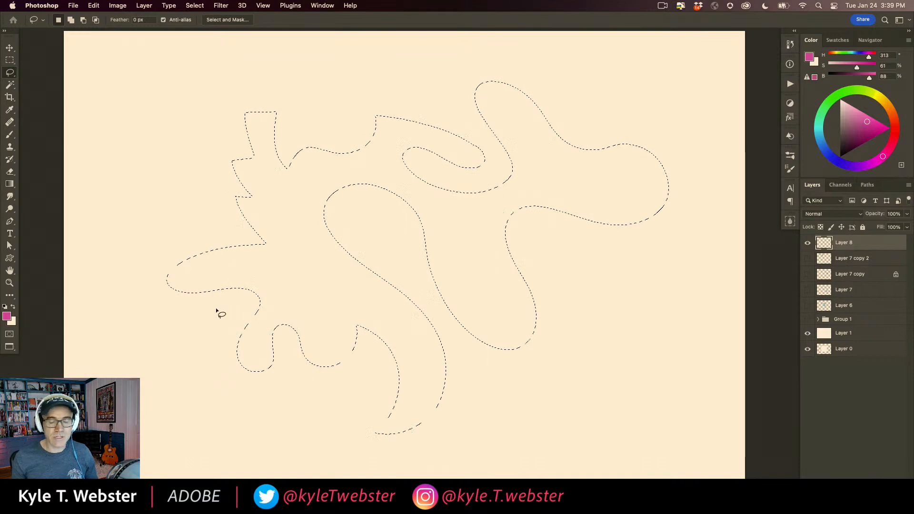
Replace the selection with another large, complex freehand lasso outline, and clear it
key(super+d)
mouse_move(387, 213)
mouse_down()
mouse_move(276, 384)
mouse_move(372, 440)
mouse_move(496, 363)
mouse_move(448, 304)
mouse_move(519, 258)
mouse_move(521, 337)
mouse_move(631, 342)
mouse_move(603, 231)
mouse_move(559, 239)
mouse_move(487, 207)
mouse_move(529, 199)
mouse_move(599, 116)
mouse_move(417, 77)
mouse_move(241, 178)
mouse_move(268, 255)
mouse_move(364, 170)
mouse_move(464, 107)
mouse_move(527, 118)
mouse_up()
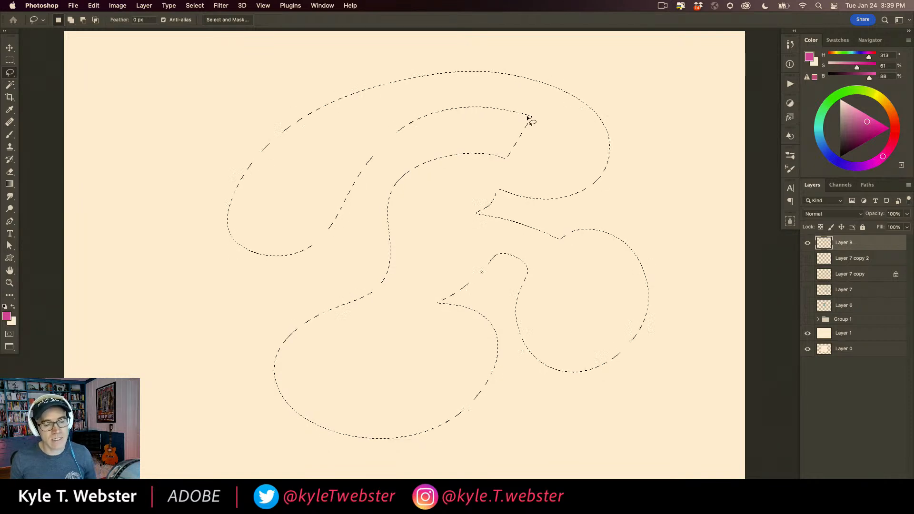
click(528, 120)
Lasso a wavy-topped shape with a straight lower edge, fill it with pink, deselect, and set the foreground to orange (H 27, S 69, B 93)
mouse_move(598, 216)
mouse_down()
mouse_move(470, 208)
mouse_move(355, 182)
mouse_move(254, 185)
mouse_move(180, 230)
mouse_move(178, 258)
mouse_up()
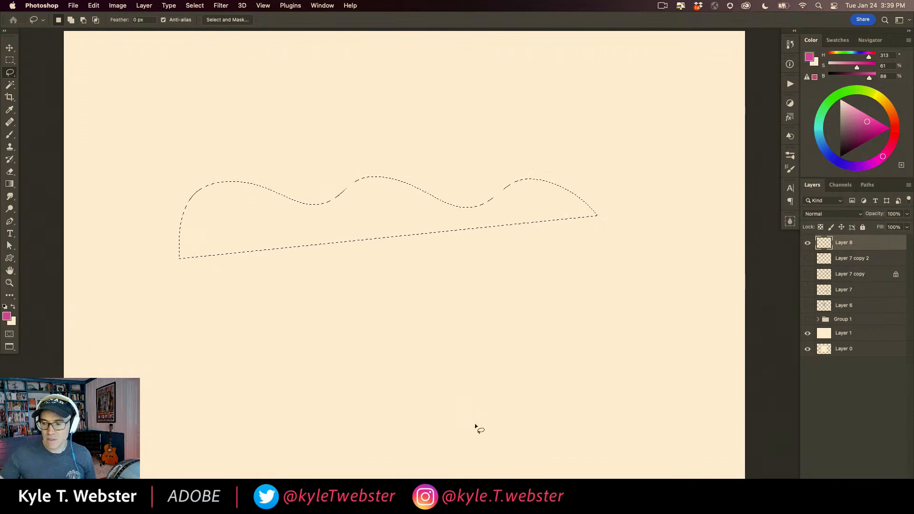
key(alt+BackSpace)
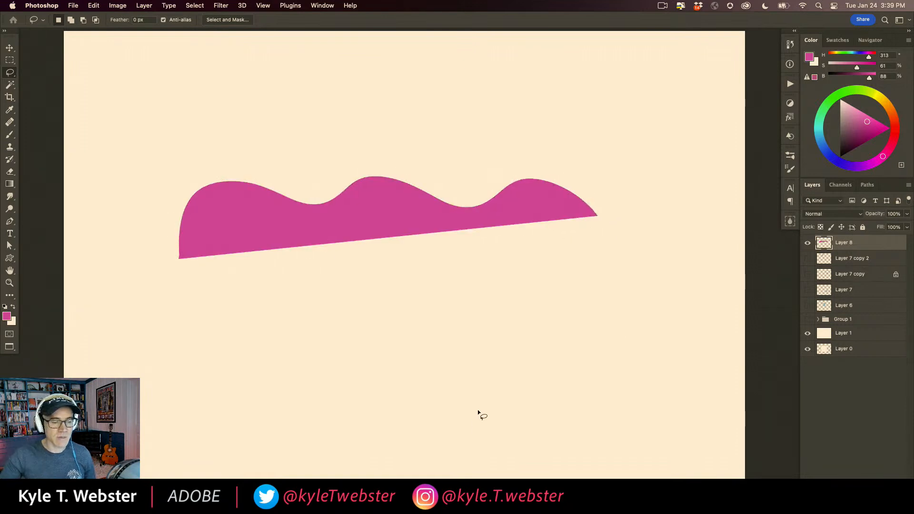
click(891, 111)
click(871, 122)
drag(337, 360, 341, 342)
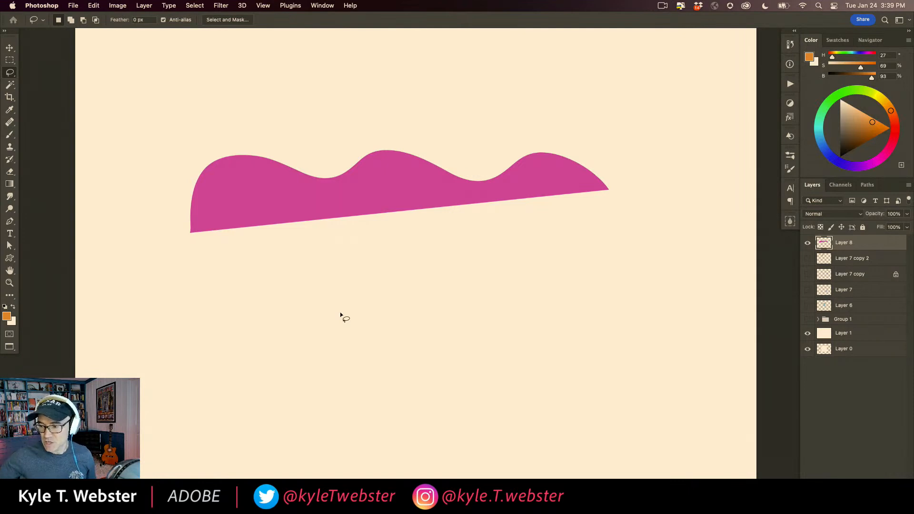
Draw a thin three-point selection across the pink shape's lower-left corner with the Polygonal Lasso tool, and deselect it
key(shift+l)
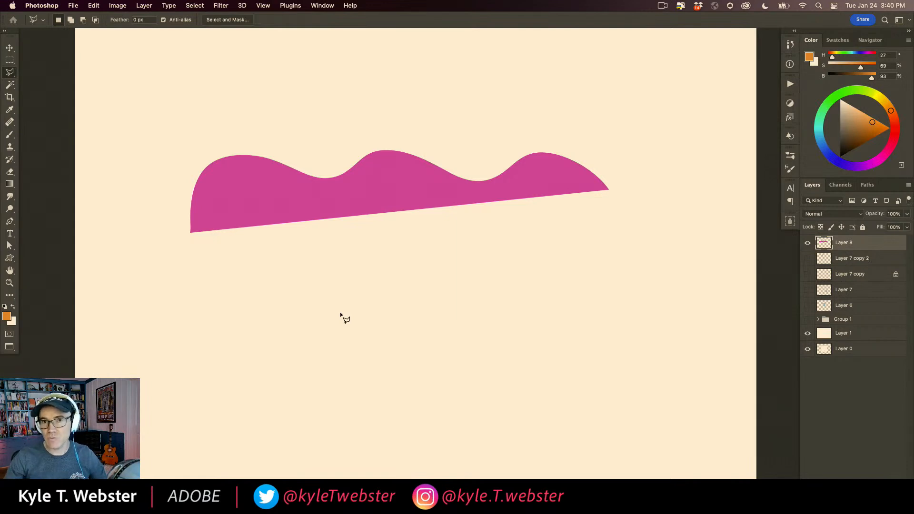
click(9, 73)
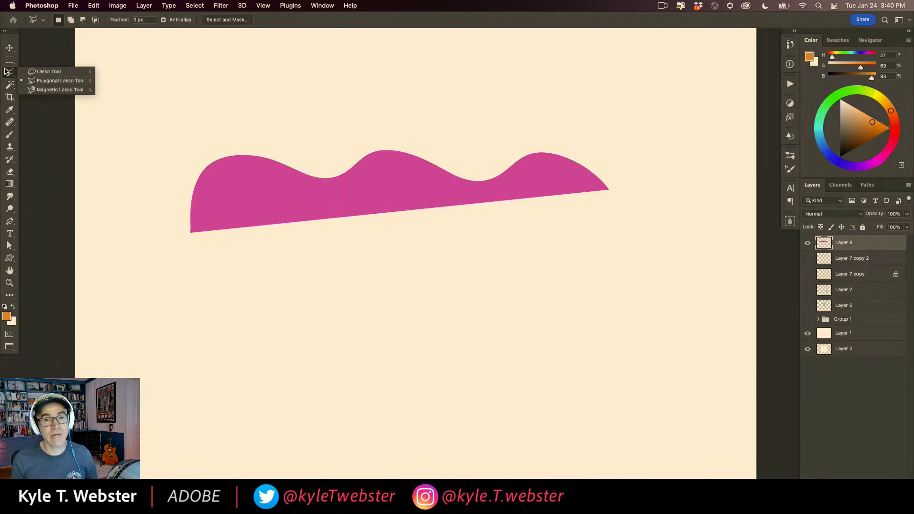
click(89, 148)
click(213, 308)
double_click(404, 377)
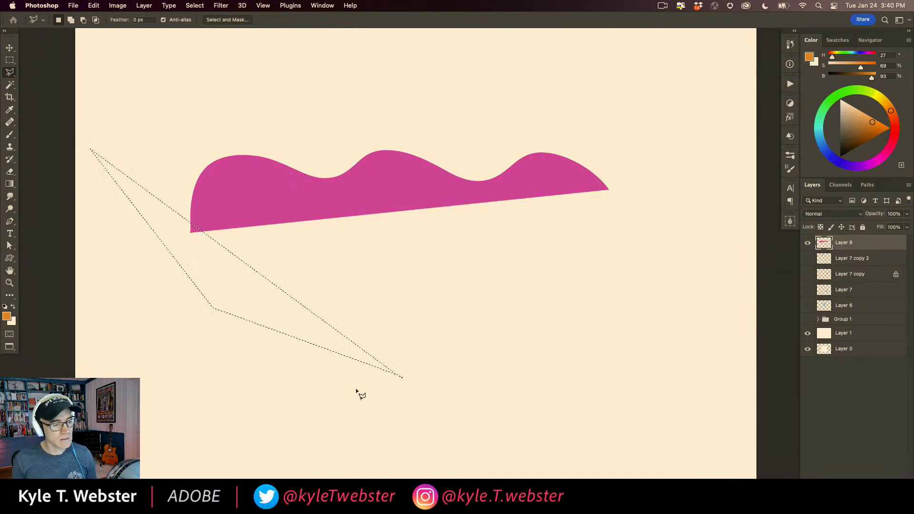
key(super+d)
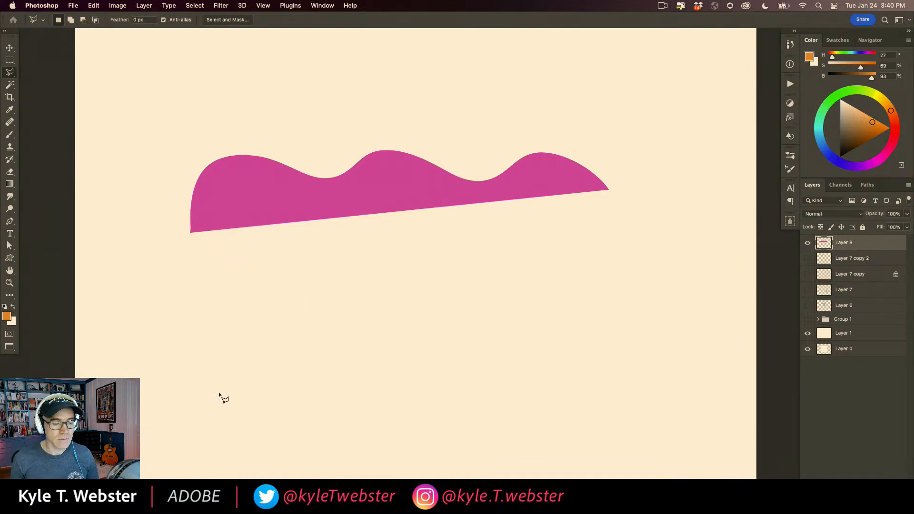
Outline a jagged zigzag shape below the pink shape with the Polygonal Lasso tool, fill it with the orange foreground color, and deselect
click(585, 322)
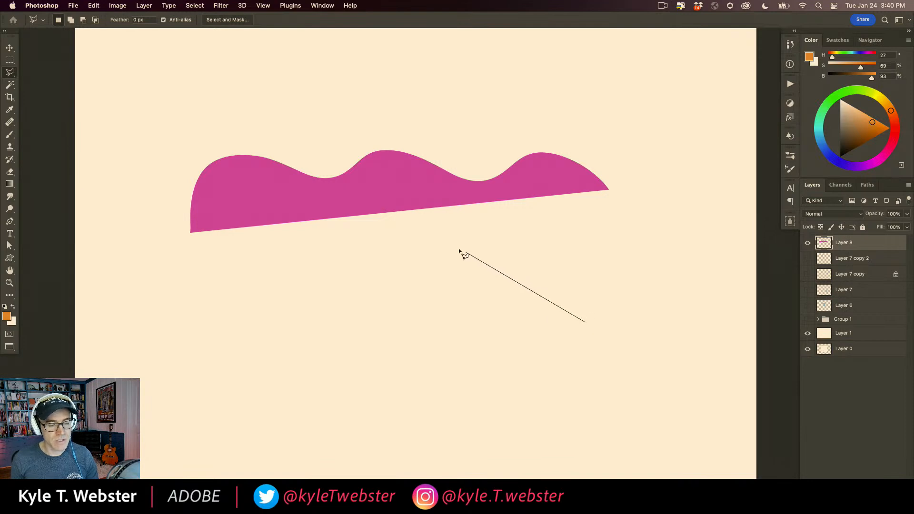
click(438, 242)
click(447, 328)
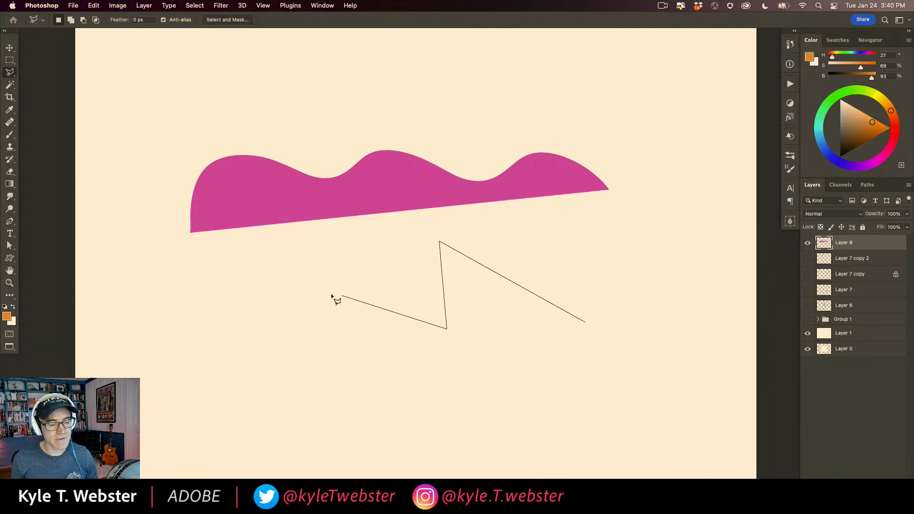
click(270, 300)
click(332, 393)
click(368, 333)
click(455, 444)
click(472, 356)
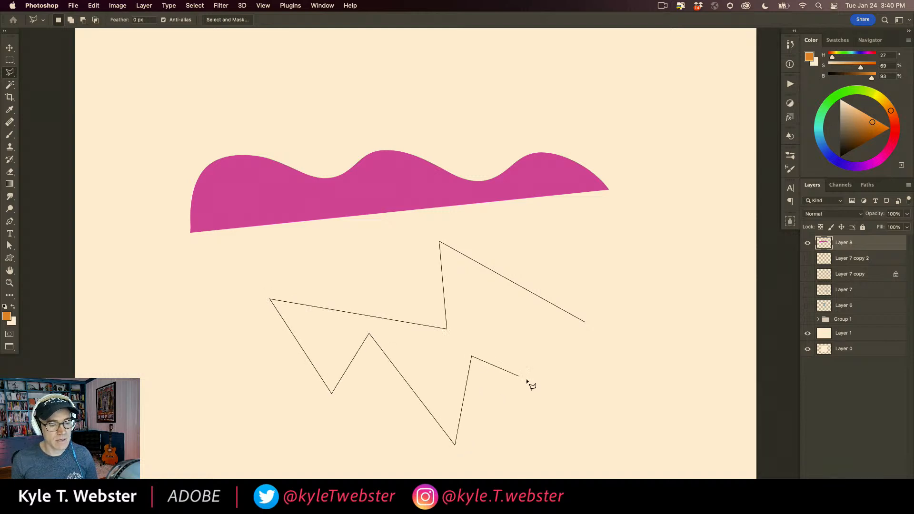
click(578, 405)
click(517, 338)
click(639, 374)
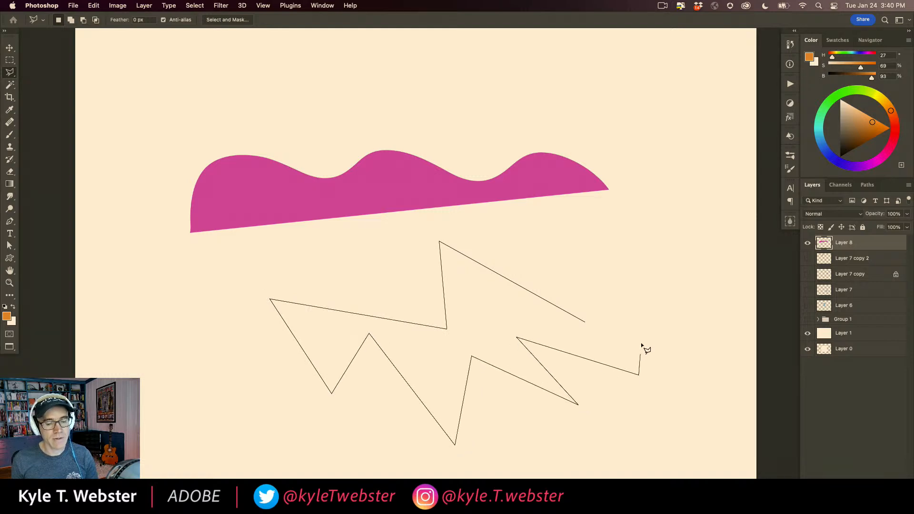
click(664, 237)
click(585, 321)
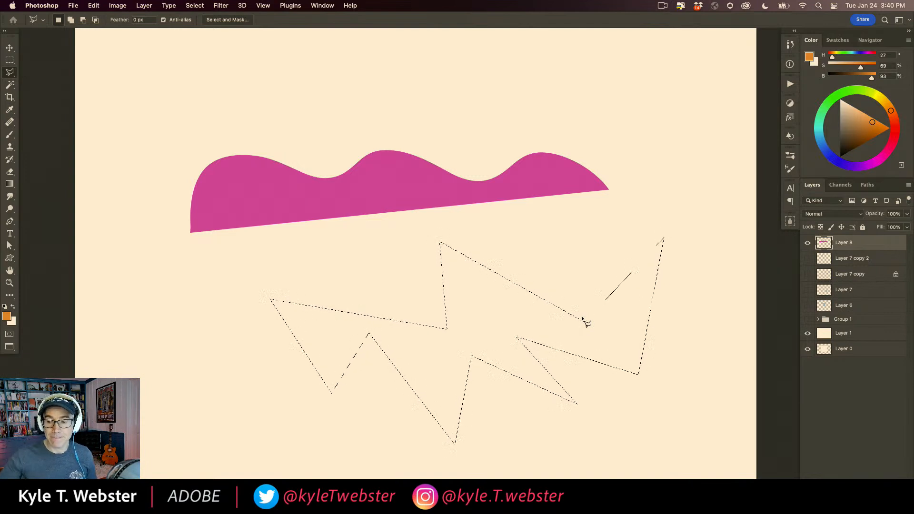
key(alt+BackSpace)
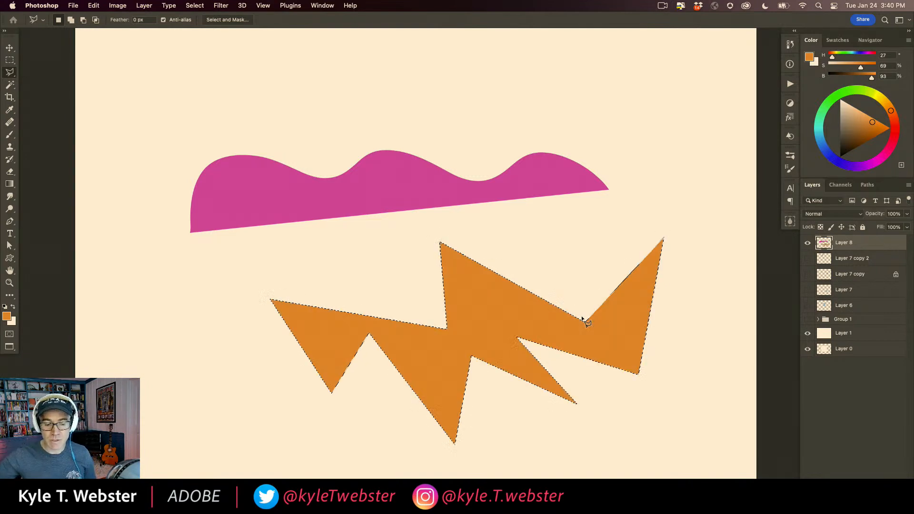
key(super+d)
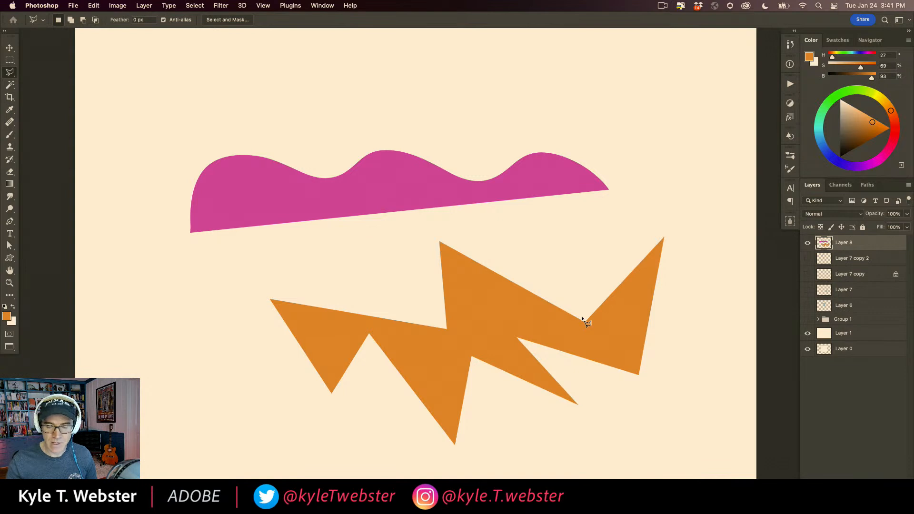
Draw a tall triangular selection across the first dip of the pink shape, fill it with orange, and deselect
click(353, 258)
click(334, 92)
click(277, 203)
click(352, 257)
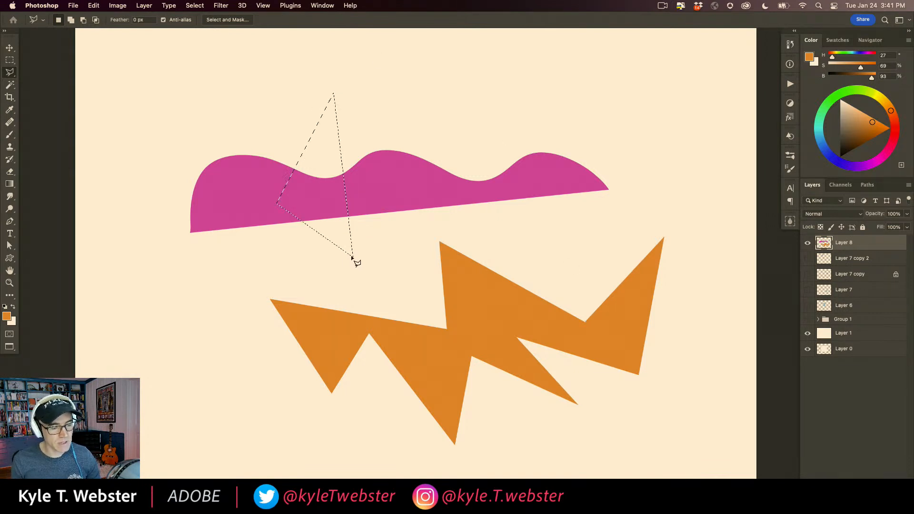
key(alt+BackSpace)
key(super+d)
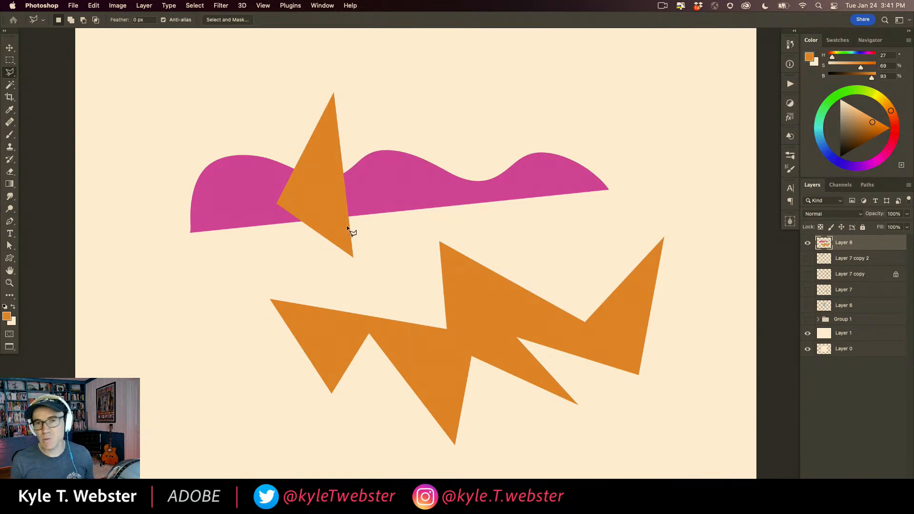
Hide Layer 8 and, on a new layer, draw one closed lasso selection mixing straight-edged peaks and spikes with freehand wavy edges
click(807, 242)
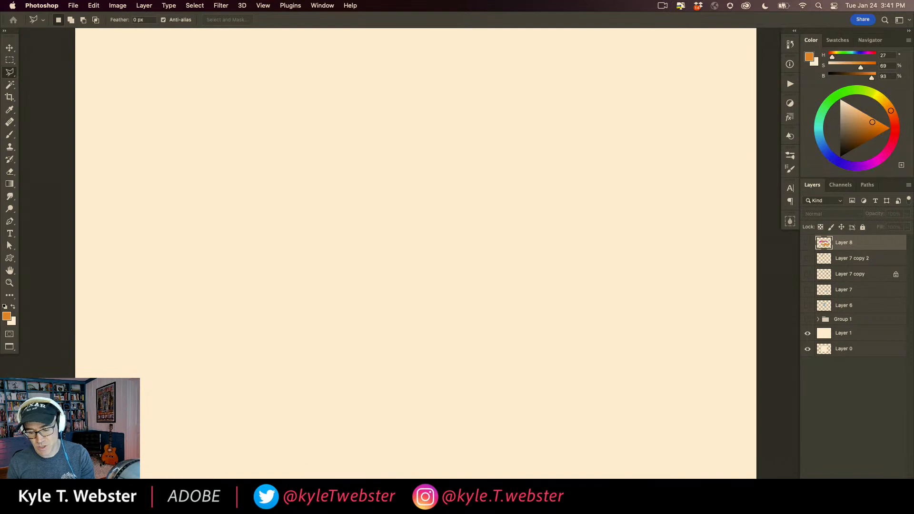
key(super+shift+alt+n)
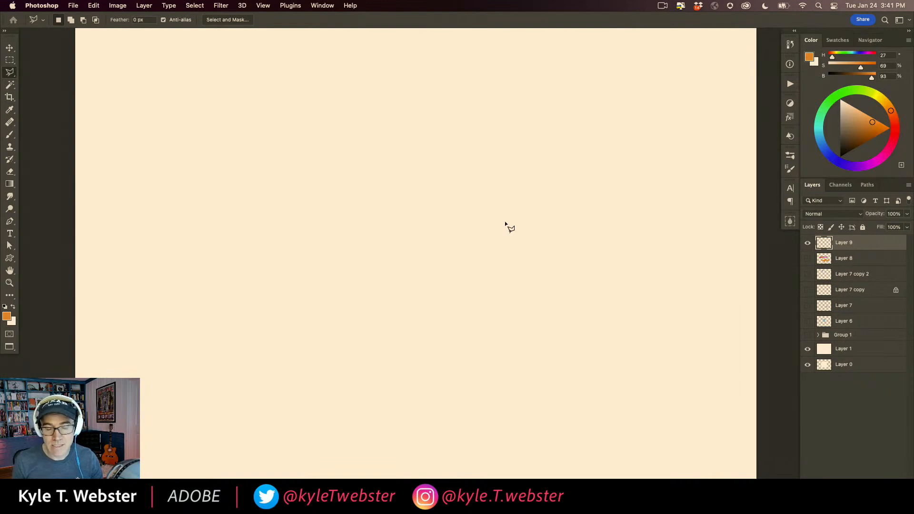
click(629, 308)
click(558, 163)
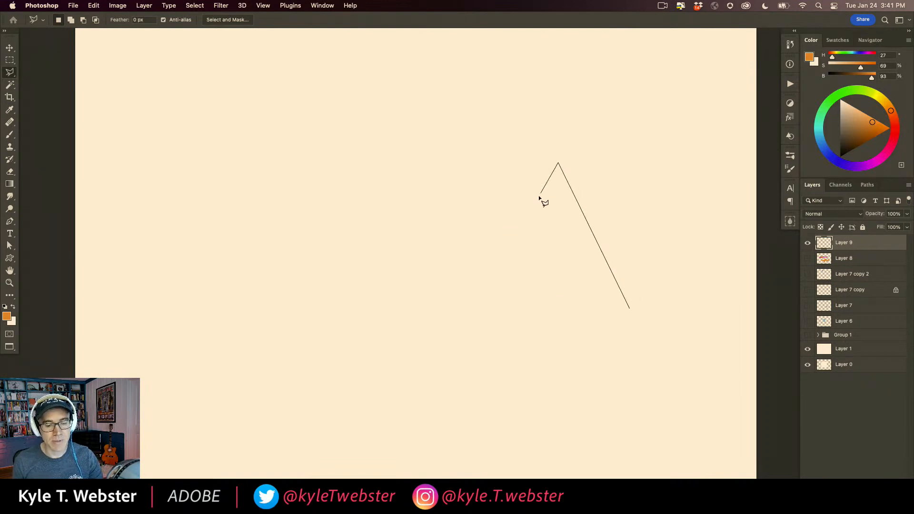
click(507, 251)
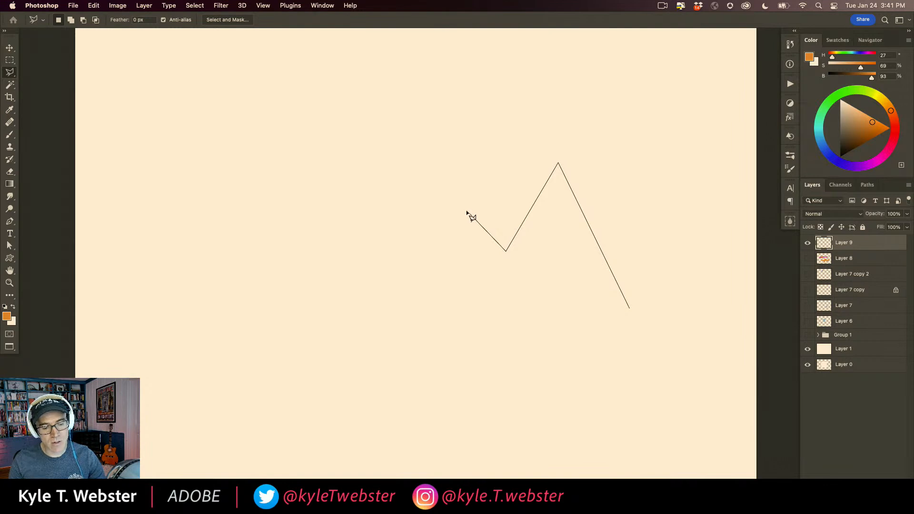
drag(467, 212, 449, 218)
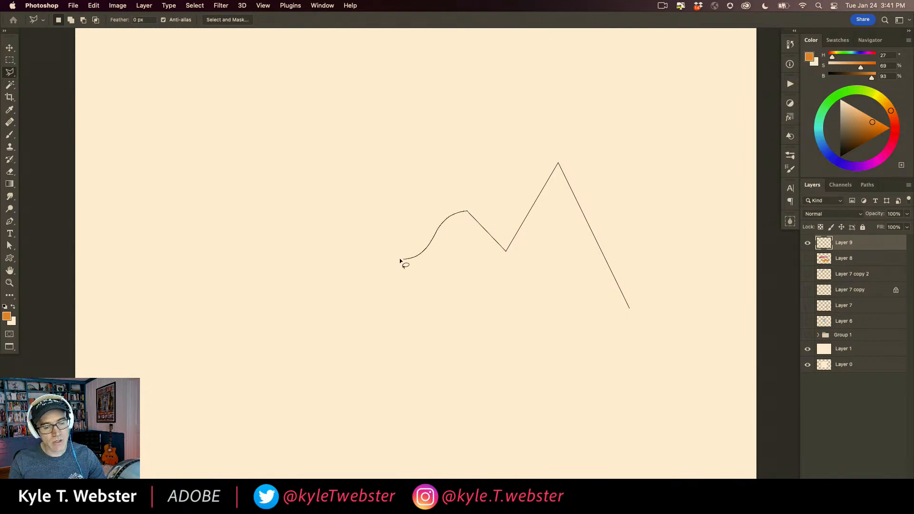
drag(229, 336, 229, 379)
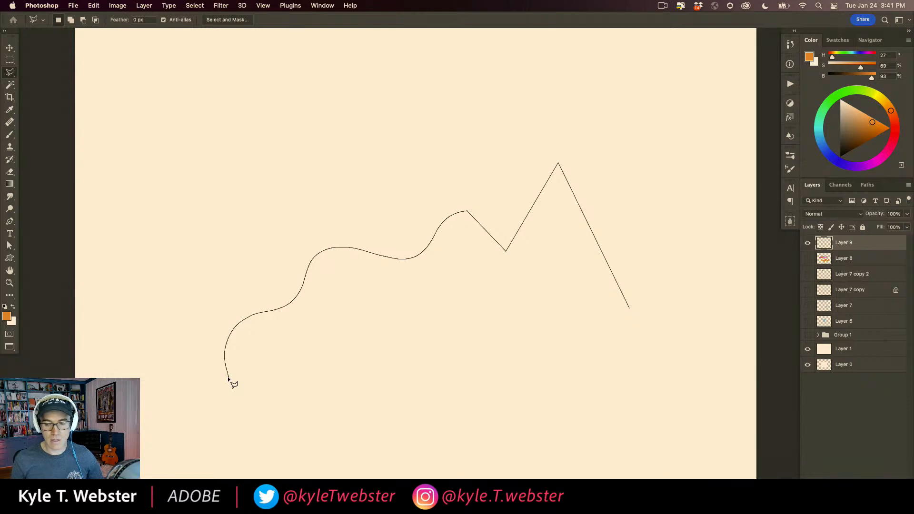
click(410, 298)
click(378, 403)
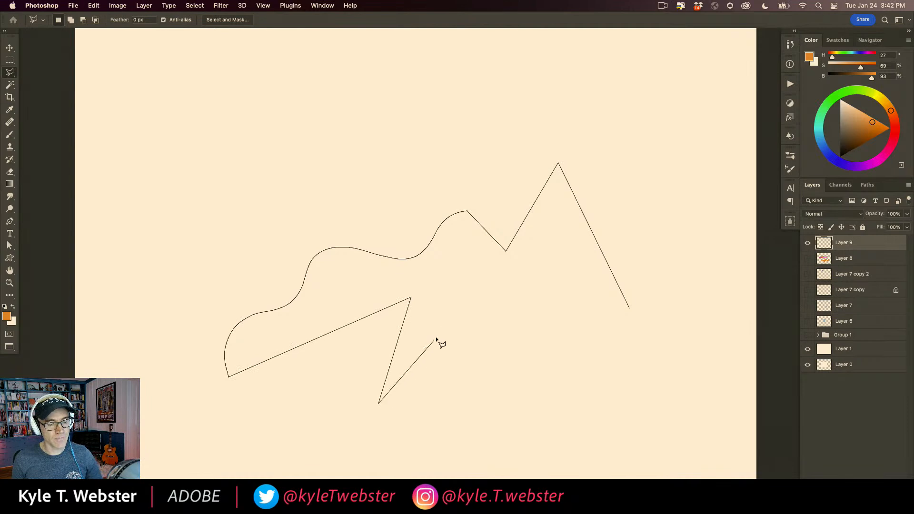
click(458, 314)
click(469, 413)
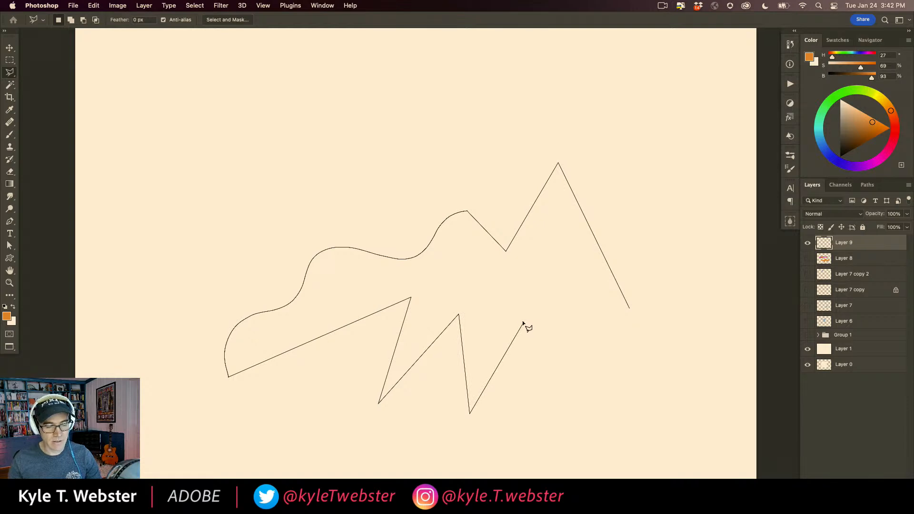
mouse_move(524, 323)
mouse_down()
mouse_move(549, 343)
mouse_move(573, 333)
mouse_move(589, 366)
mouse_move(620, 394)
mouse_move(626, 360)
mouse_move(577, 324)
mouse_move(593, 313)
mouse_move(614, 337)
mouse_move(630, 313)
mouse_up()
click(630, 310)
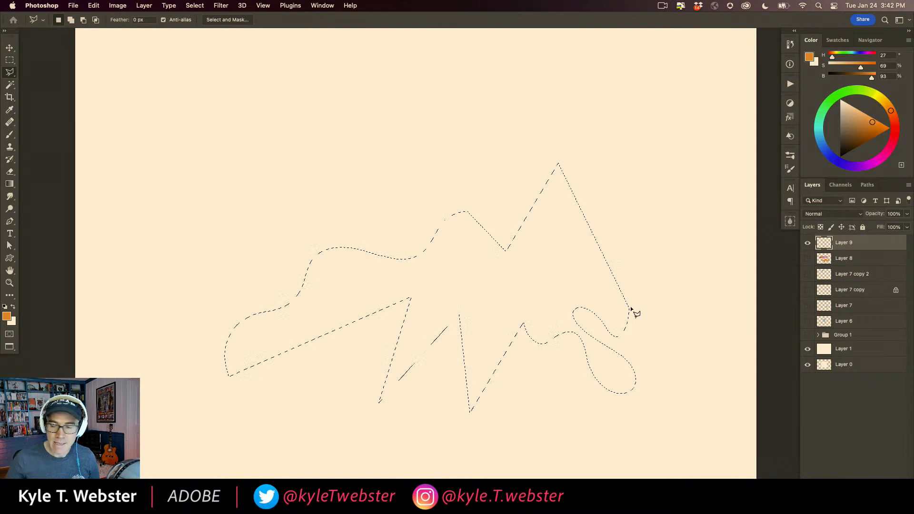
Fill the mixed straight and curved selection with orange, and deselect it
key(alt+BackSpace)
key(super+d)
key(super+minus)
drag(310, 337, 334, 334)
drag(363, 284, 356, 230)
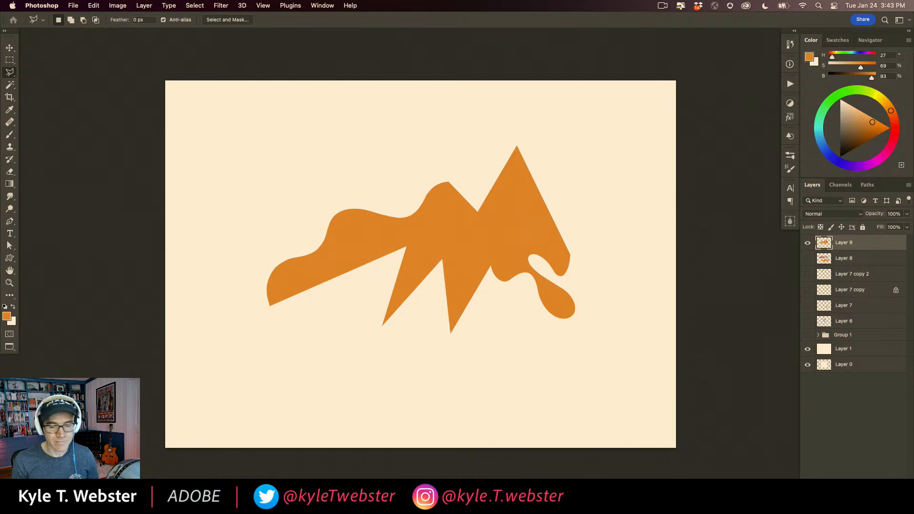
Polygon-lasso two stacked triangles overlapping the orange shape's upper-left hump, fill them with red (H 348, S 69, B 93), and deselect
click(890, 137)
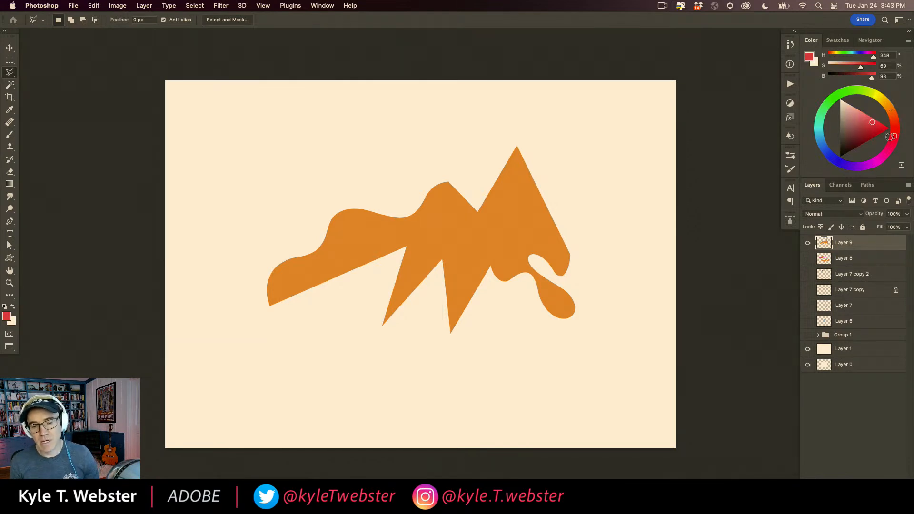
super+click(346, 251)
drag(338, 261, 322, 301)
click(438, 120)
click(350, 120)
click(393, 188)
click(333, 187)
click(356, 267)
click(436, 122)
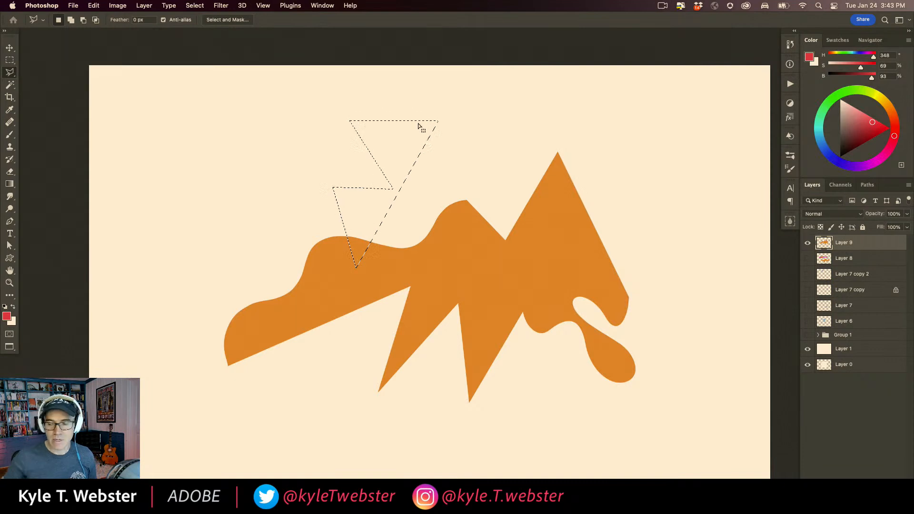
key(alt+BackSpace)
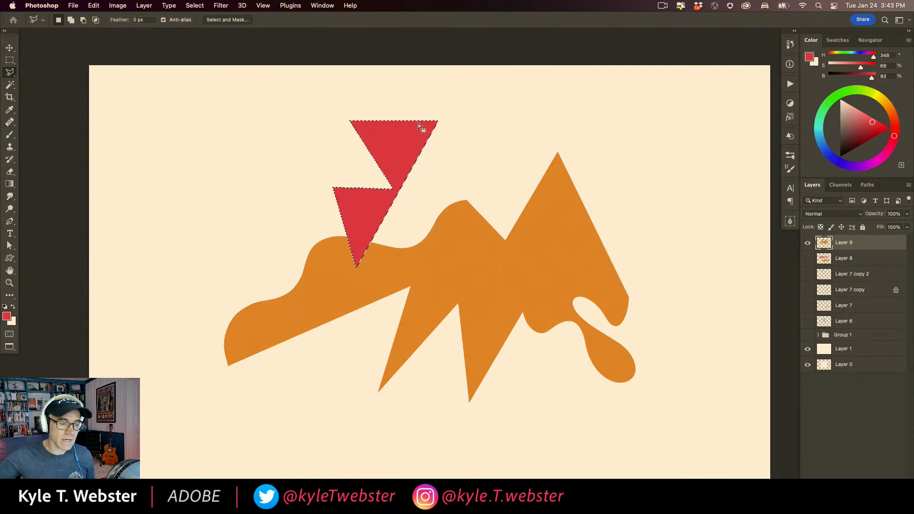
key(super+d)
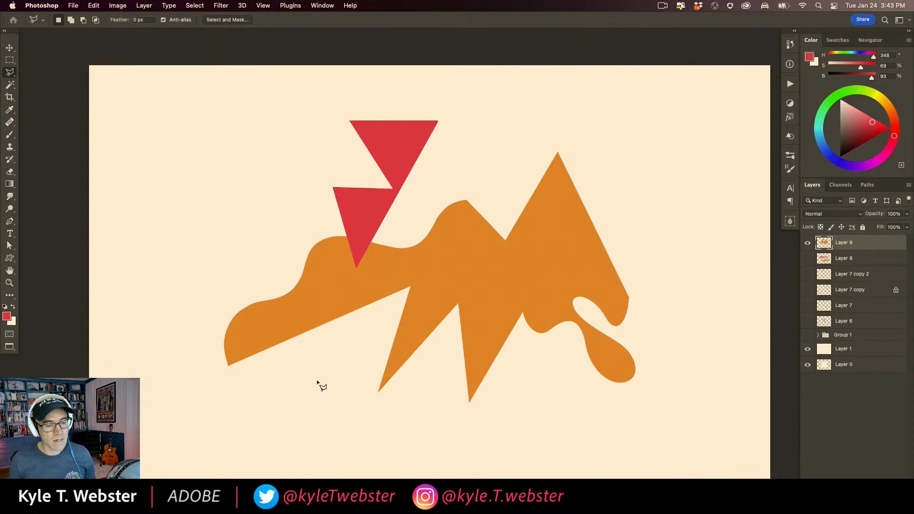
Polygon-lasso a narrow wedge across the right slope of the orange peak, fill it with blue (H 199, S 63, B 72), and deselect
click(820, 141)
click(862, 129)
click(666, 190)
click(515, 273)
double_click(680, 225)
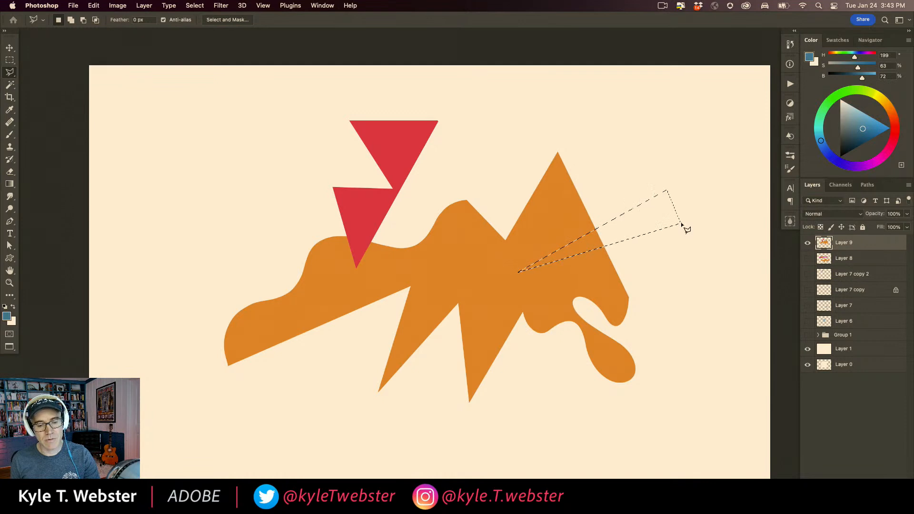
key(alt+BackSpace)
key(super+d)
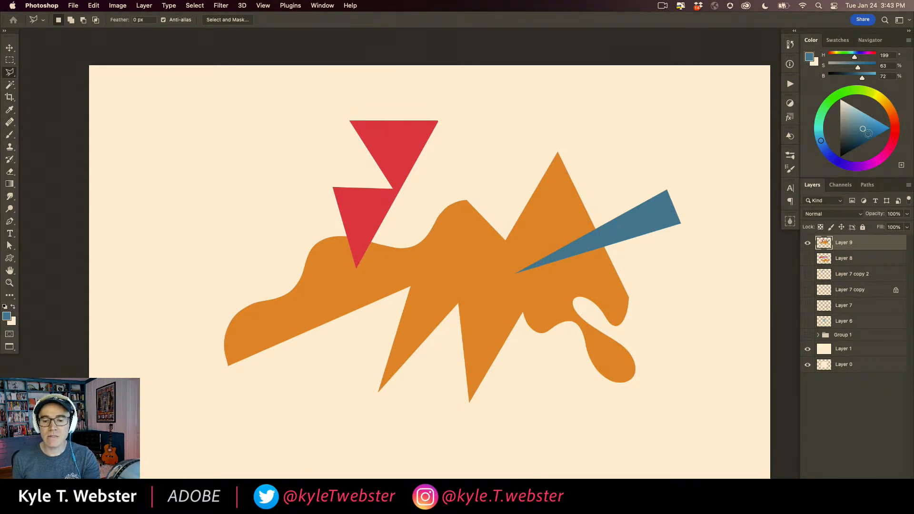
Set the foreground to red (H 2, S 75, B 82), and replace it with the triangles' red (ec4868) sampled through the Color Picker
mouse_move(894, 137)
mouse_down()
mouse_move(895, 129)
mouse_move(890, 147)
mouse_move(895, 126)
mouse_up()
click(871, 126)
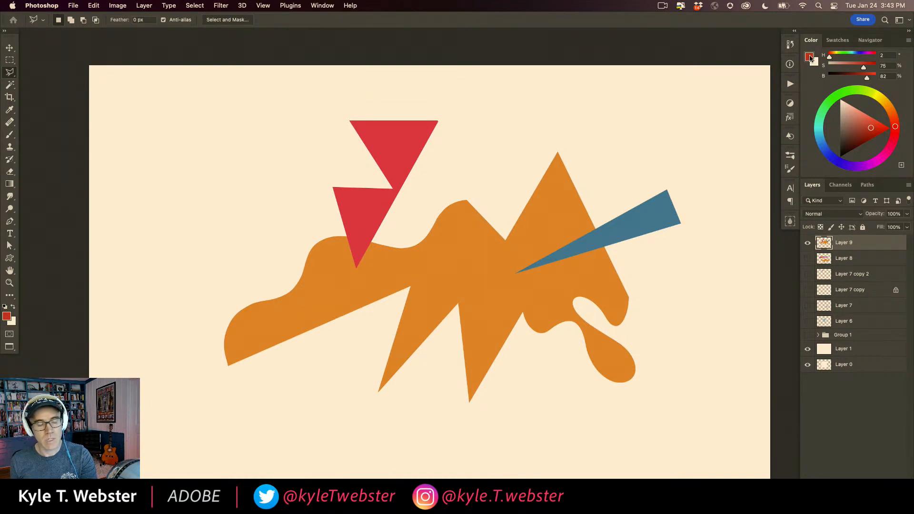
click(7, 315)
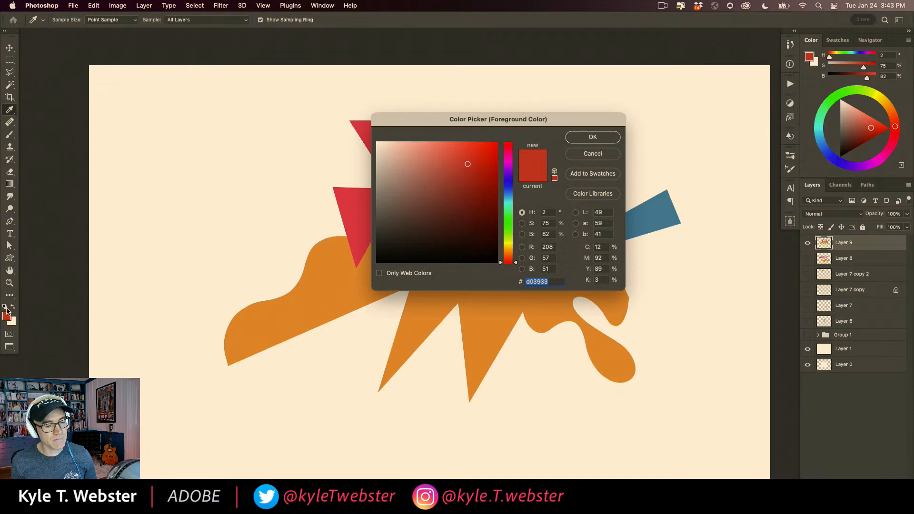
drag(418, 122, 508, 204)
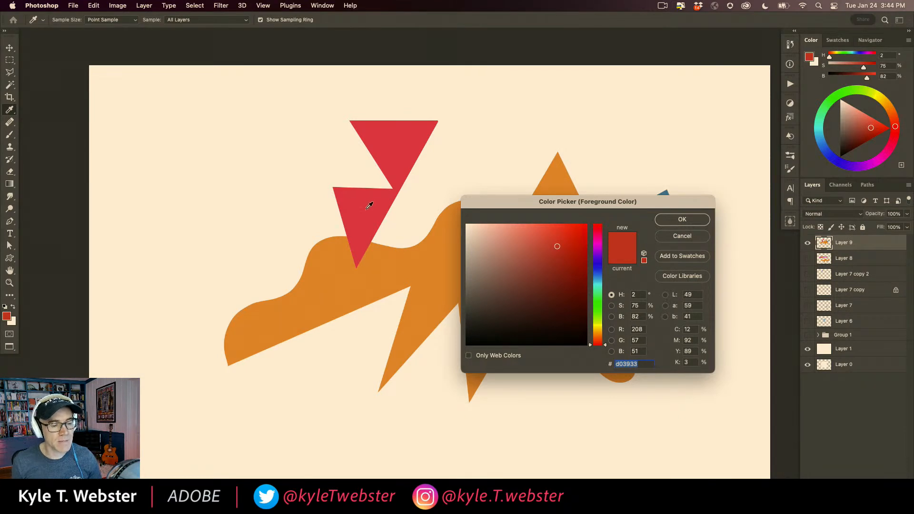
click(409, 133)
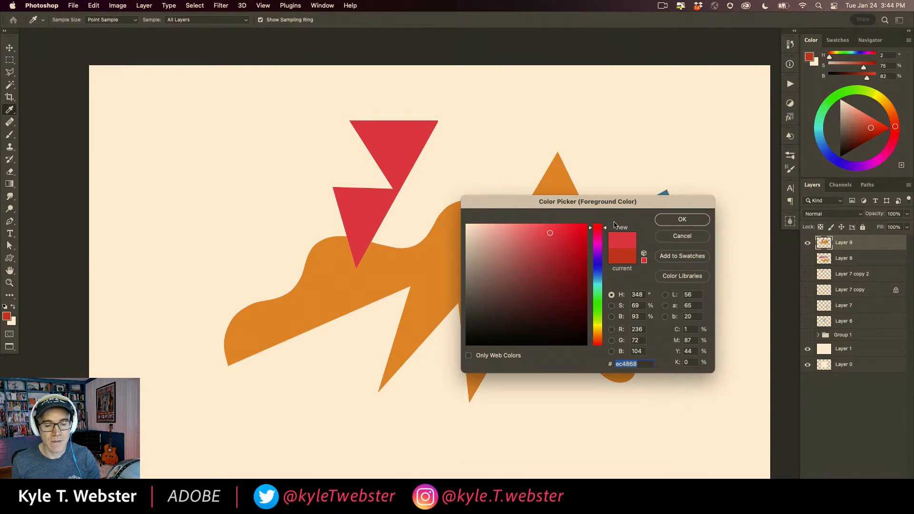
click(672, 221)
key(l)
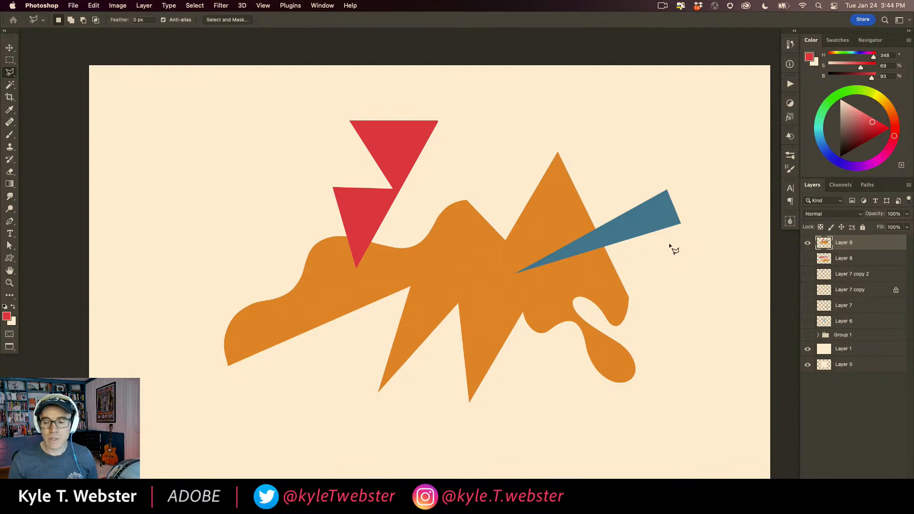
Sample the wedge's blue as the foreground color with the Eyedropper tool
scroll(374, 277, down, 3)
scroll(374, 277, right, 2)
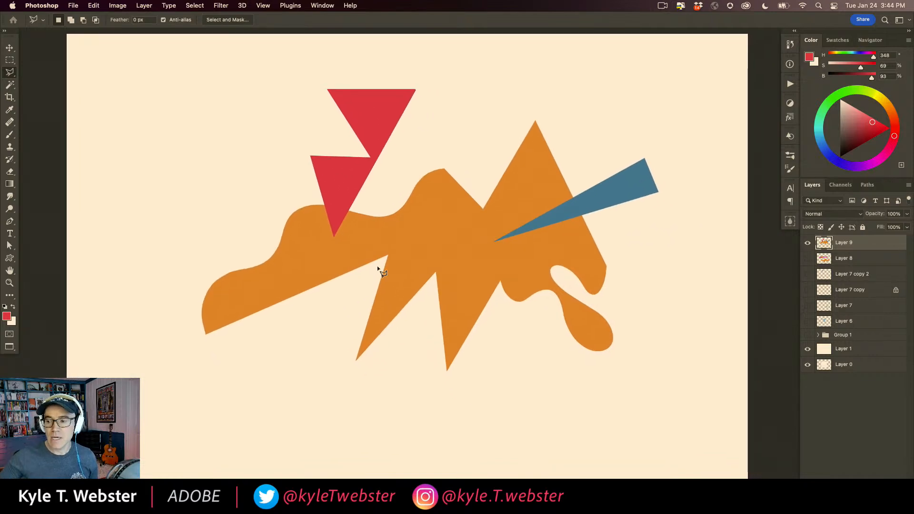
key(i)
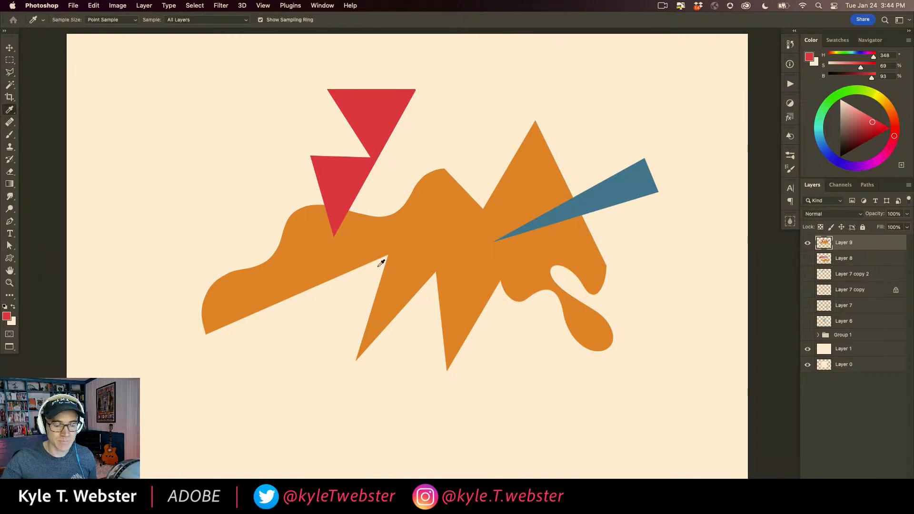
click(597, 195)
Lasso a shape with straight upper edges and a freehand wavy lower edge below the orange form, fill it with blue, and deselect
key(l)
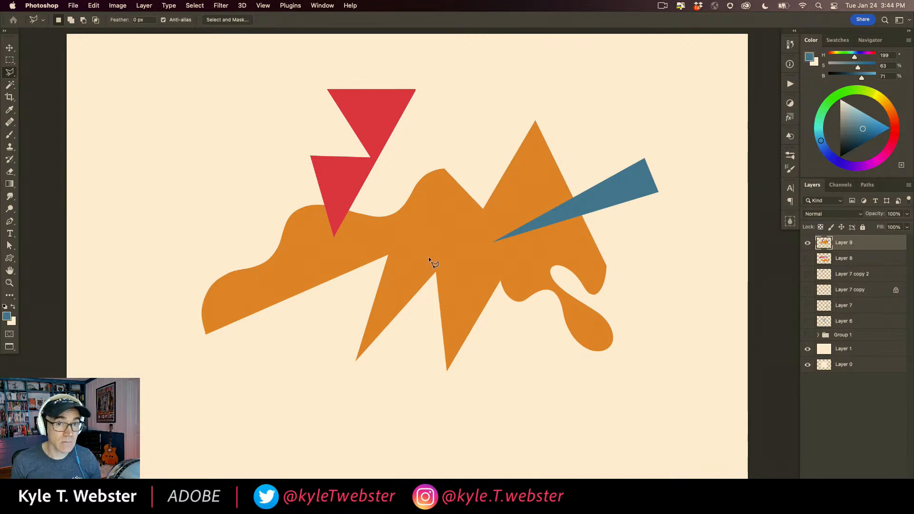
click(441, 394)
click(342, 297)
click(343, 367)
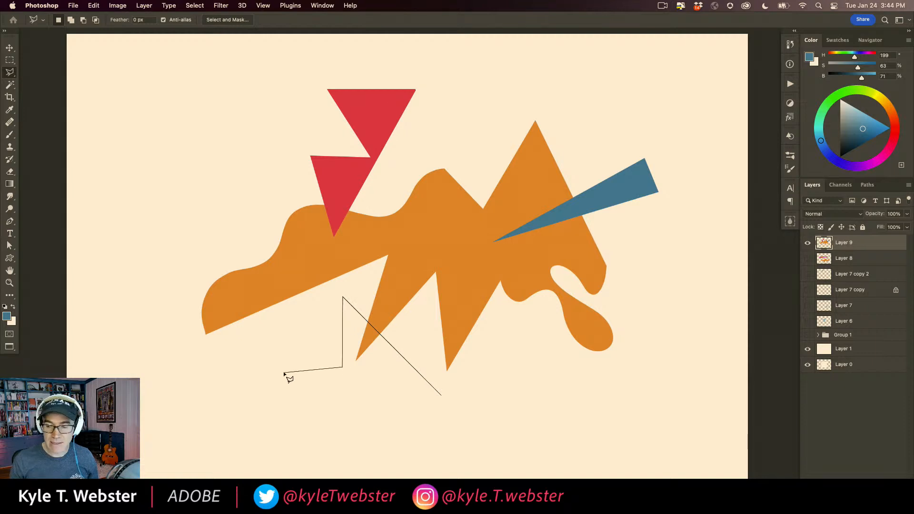
mouse_move(283, 372)
mouse_down()
mouse_move(287, 399)
mouse_move(324, 410)
mouse_move(349, 435)
mouse_move(423, 417)
mouse_move(443, 401)
mouse_up()
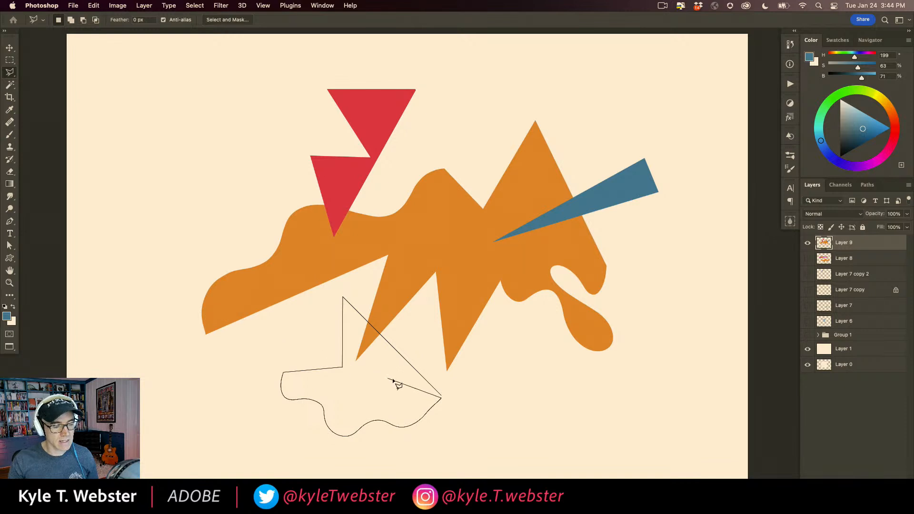
click(441, 400)
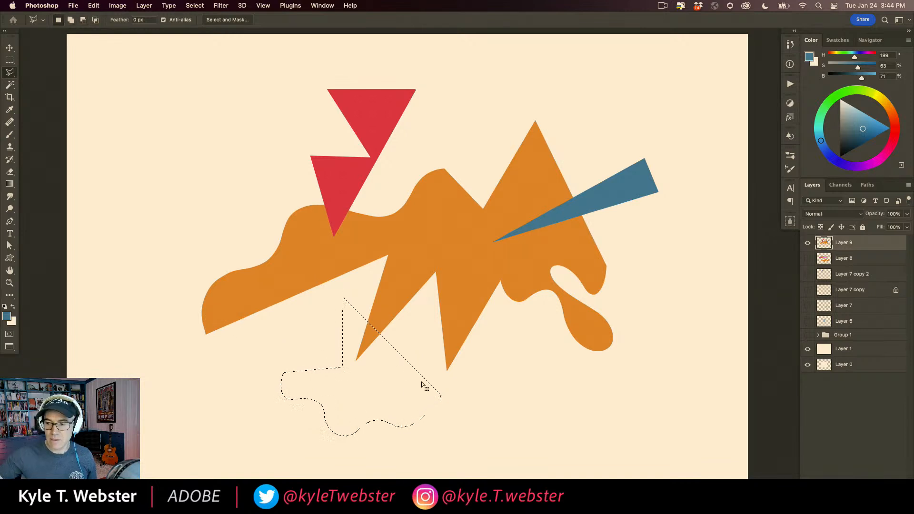
key(alt+BackSpace)
key(super+d)
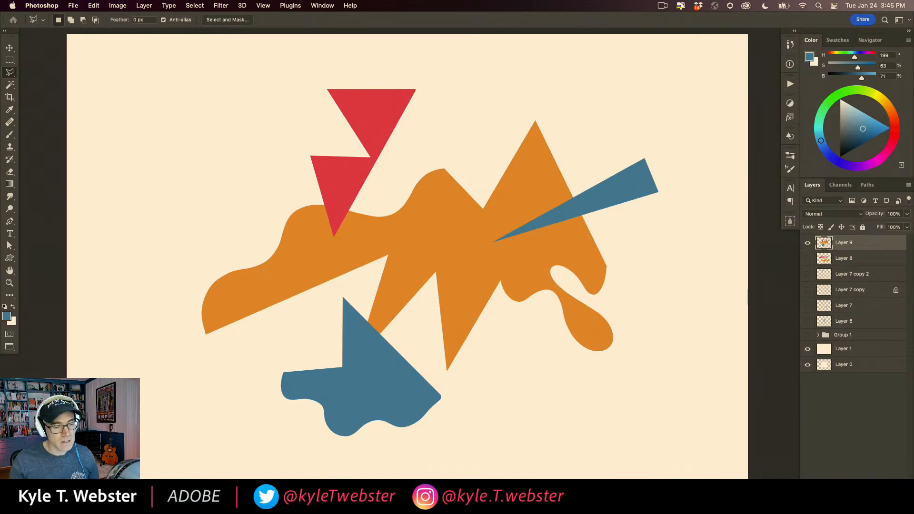
Select the whole canvas and clear all artwork from Layer 9
key(super+minus)
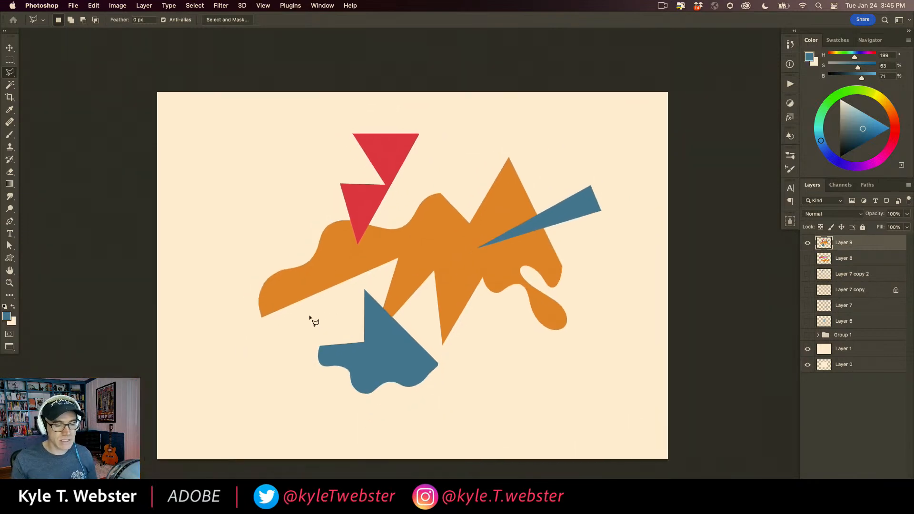
key(super+a)
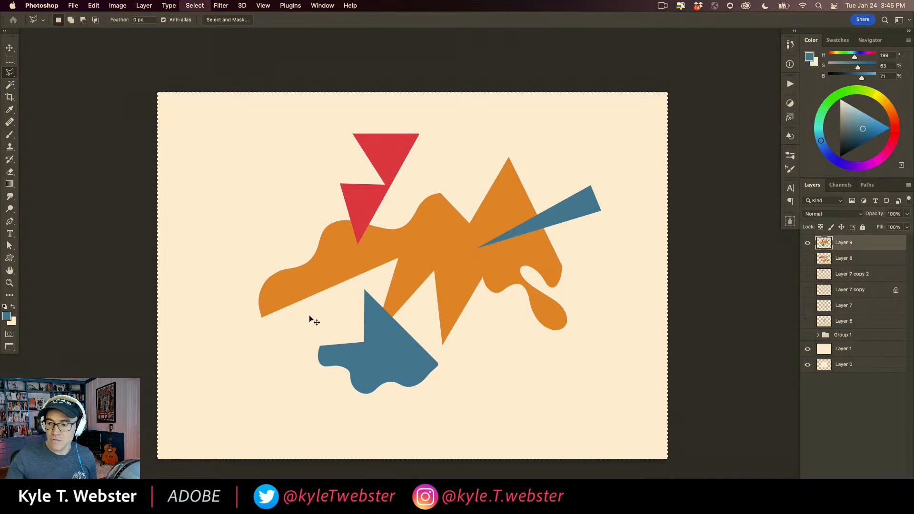
key(Delete)
Draw a freehand lasso selection of a wavy blob in the canvas centre, deselect it, and undo the deselection
key(b)
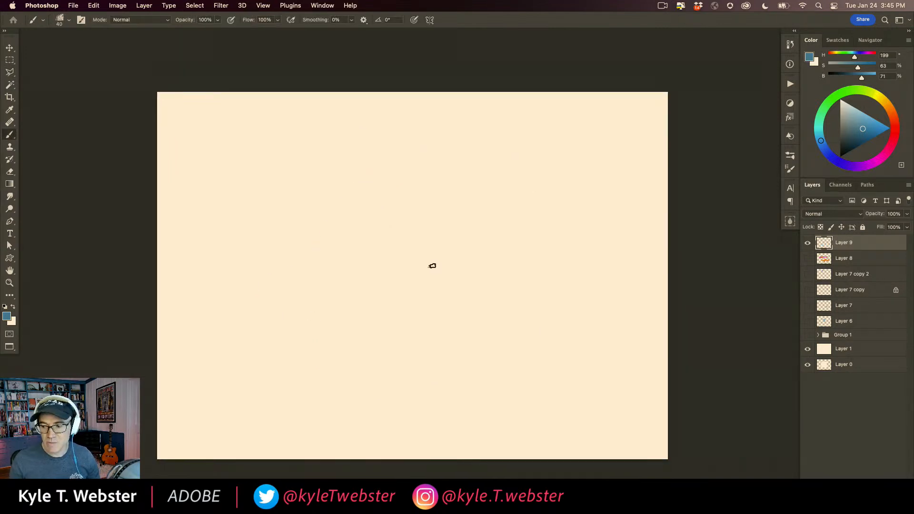
key(l)
key(shift+l)
mouse_move(505, 208)
mouse_down()
mouse_move(361, 178)
mouse_move(387, 240)
mouse_move(360, 293)
mouse_move(507, 325)
mouse_move(475, 255)
mouse_move(494, 232)
mouse_move(524, 220)
mouse_move(519, 151)
mouse_move(503, 205)
mouse_up()
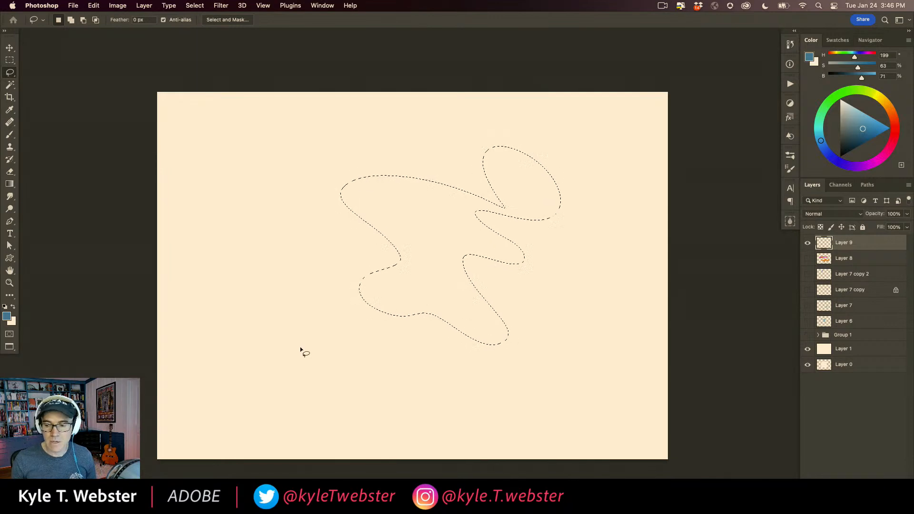
key(super+d)
key(m)
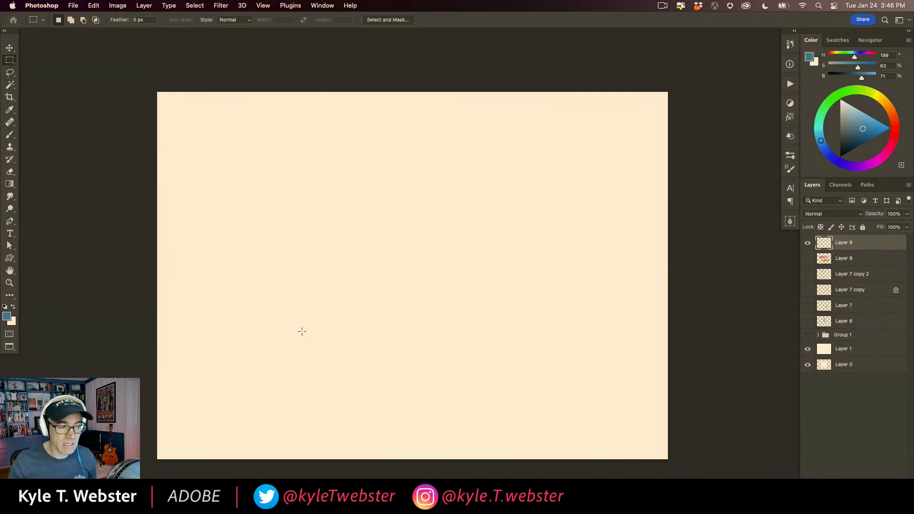
key(super+z)
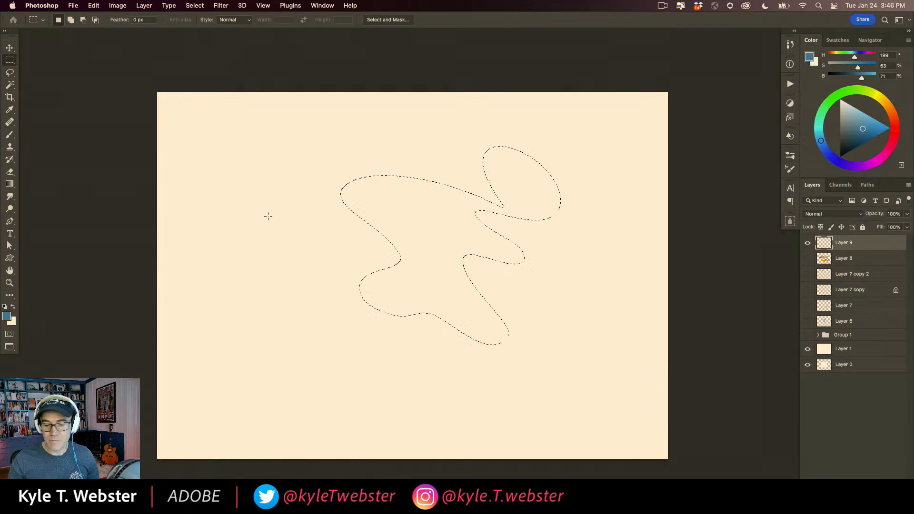
Add two rectangular marquees, beside and below the blob, and two circular marquees, above and right of it, to the selection
drag(231, 186, 322, 274)
drag(375, 360, 422, 404)
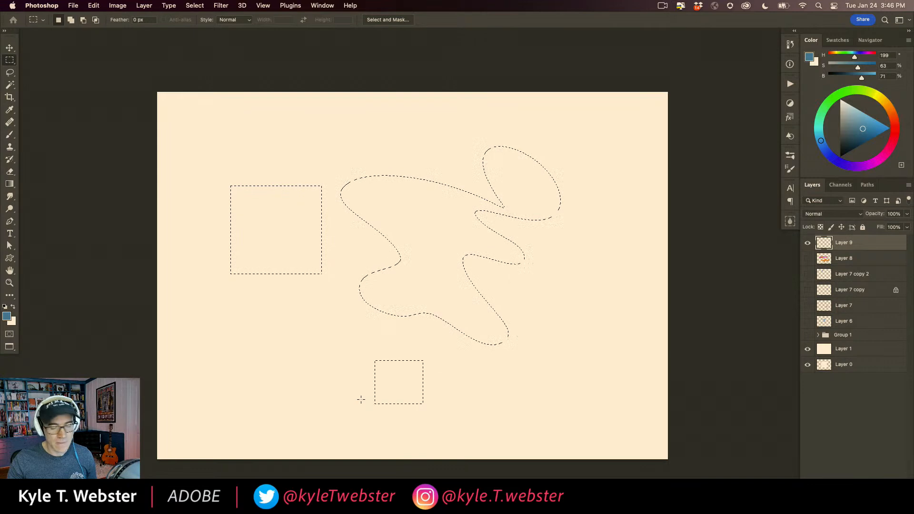
key(shift+m)
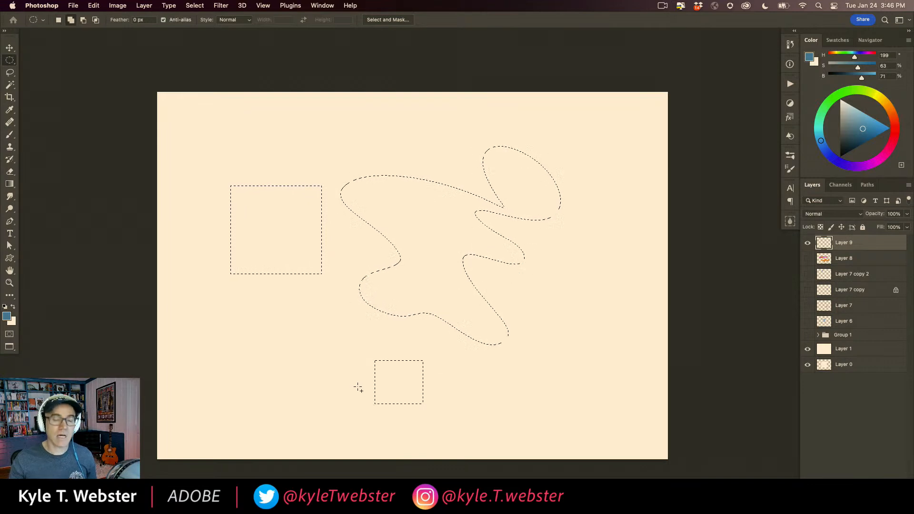
key(shift)
drag(308, 121, 355, 167)
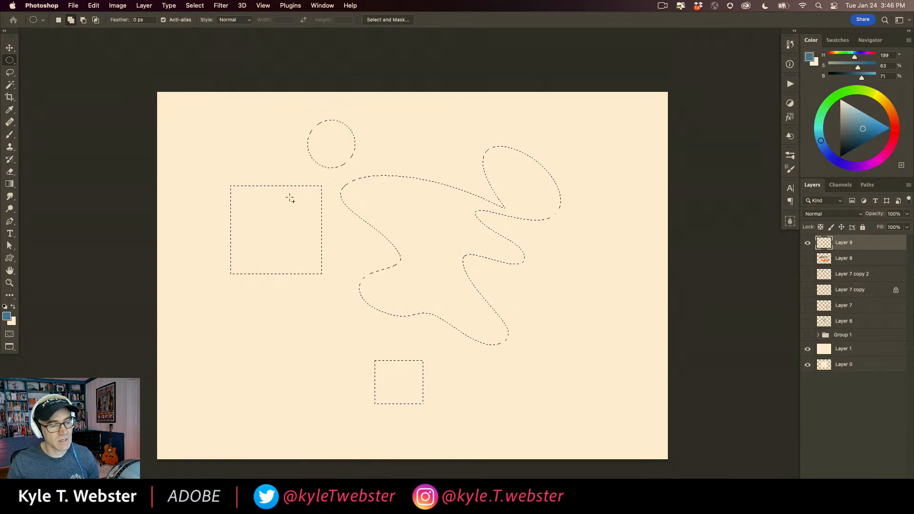
drag(525, 281, 545, 301)
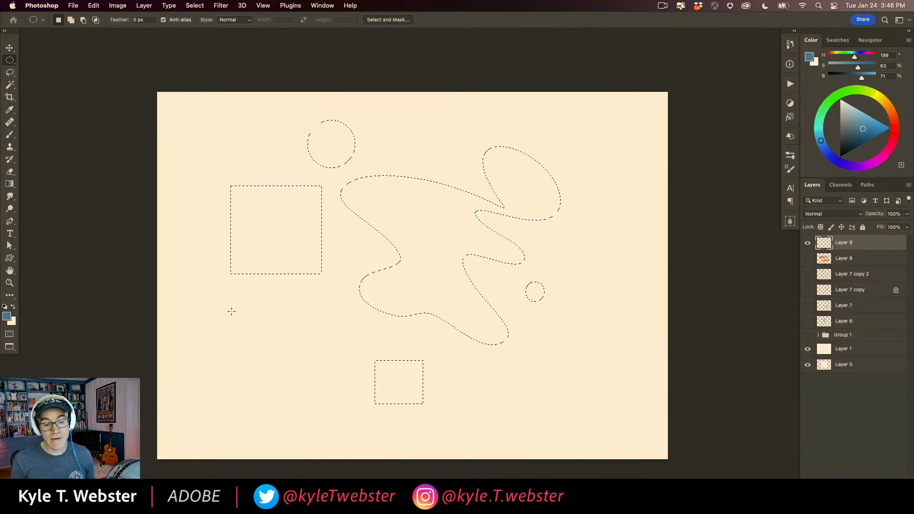
Add a jagged lightning-bolt shape along the canvas's right side to the selection with the Polygonal Lasso
key(l)
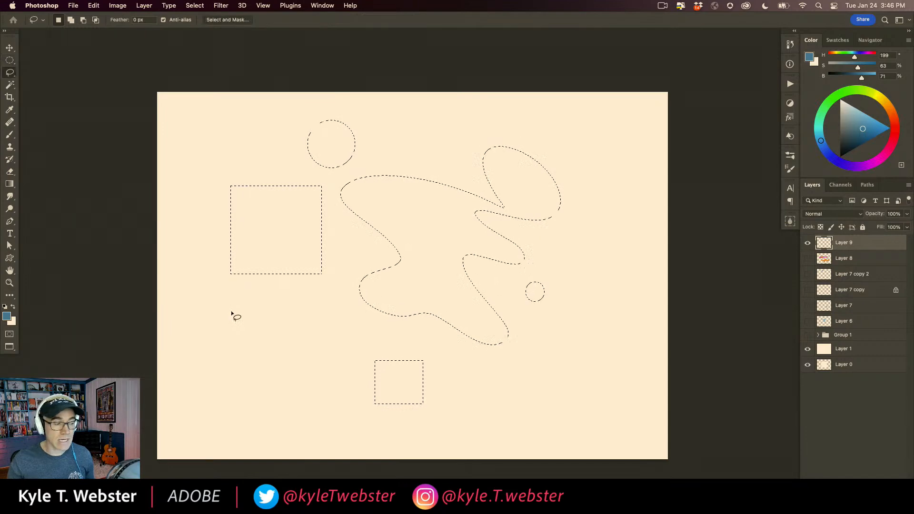
key(shift+l)
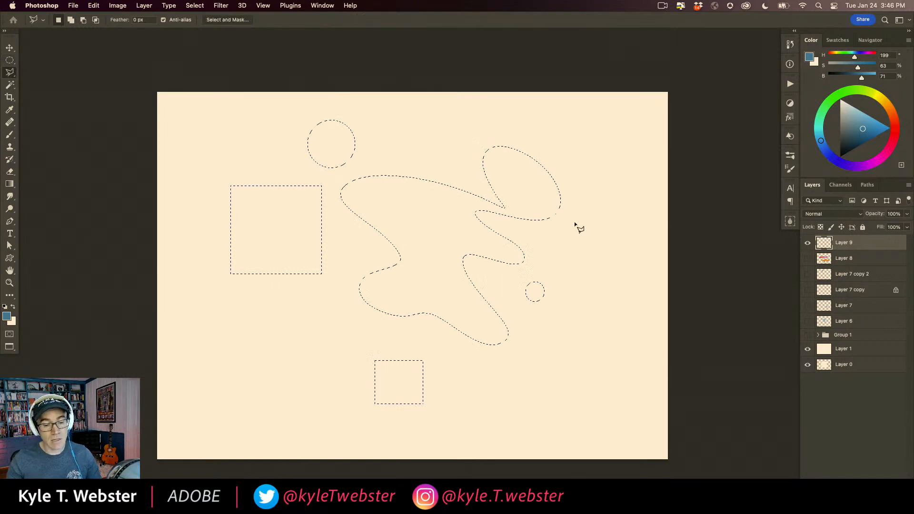
click(605, 198)
click(557, 263)
click(585, 281)
click(510, 419)
click(603, 341)
click(586, 322)
click(619, 309)
click(601, 280)
click(627, 273)
click(601, 251)
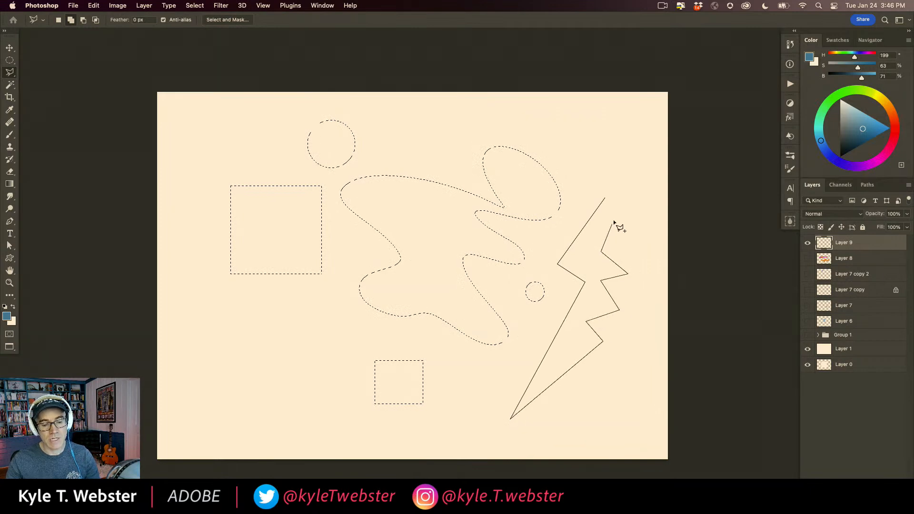
click(647, 166)
click(579, 142)
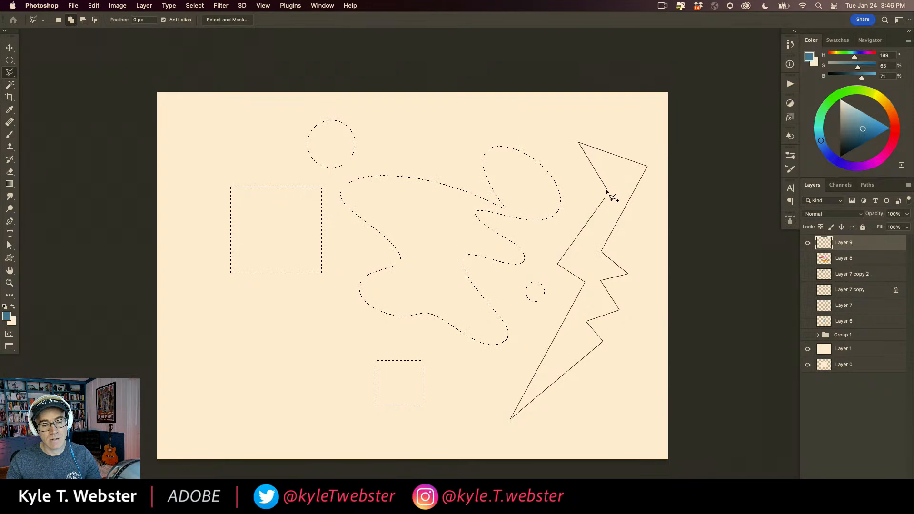
click(605, 198)
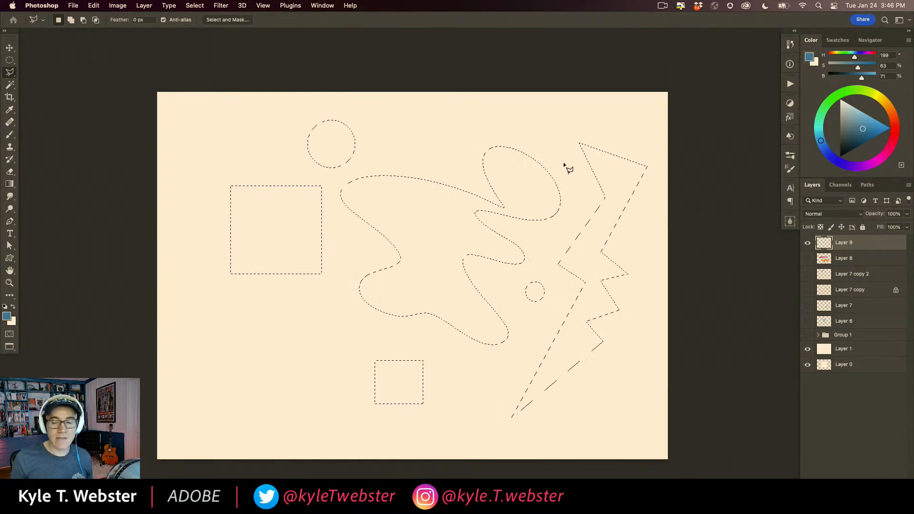
Fill the combined selection with blue (H 199, S 63, B 71), deselect, and move the filled shapes slightly left and down
key(alt+BackSpace)
key(super+d)
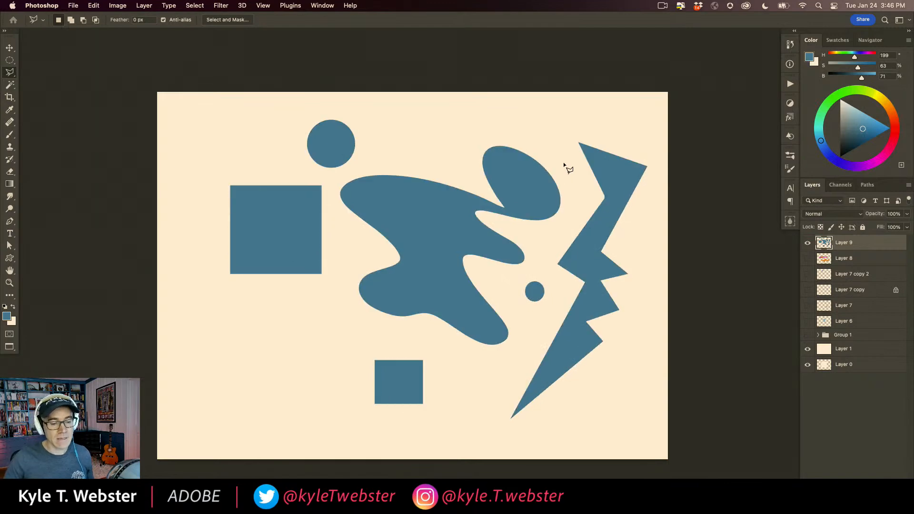
key(v)
drag(258, 241, 239, 246)
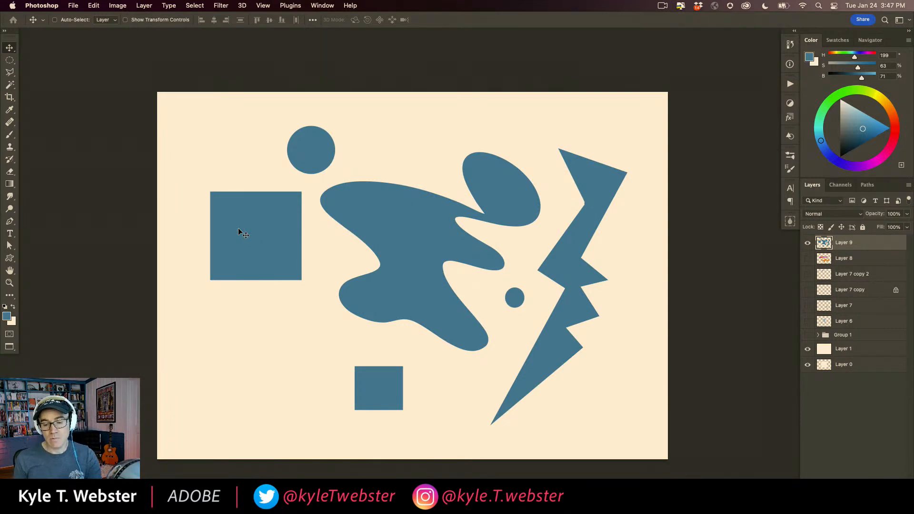
Lock the transparent pixels of Layer 9 and unlock them again
click(821, 227)
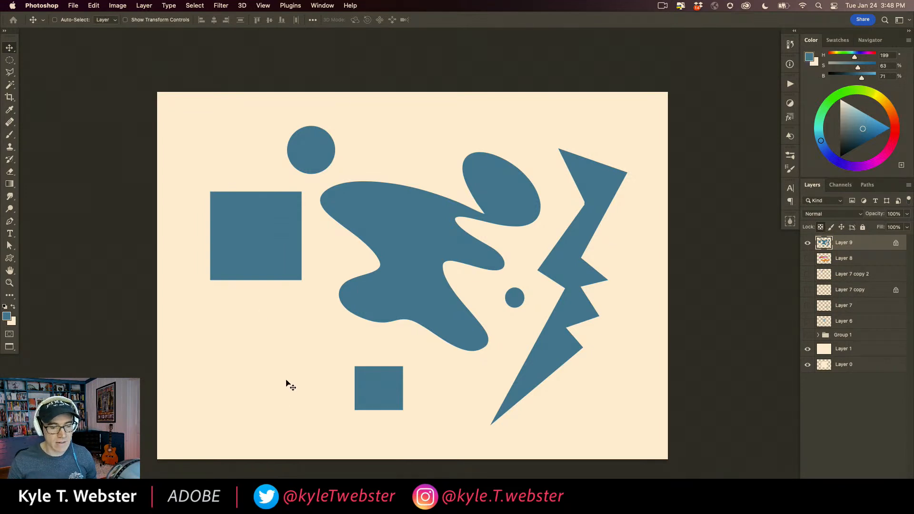
key(super+equal)
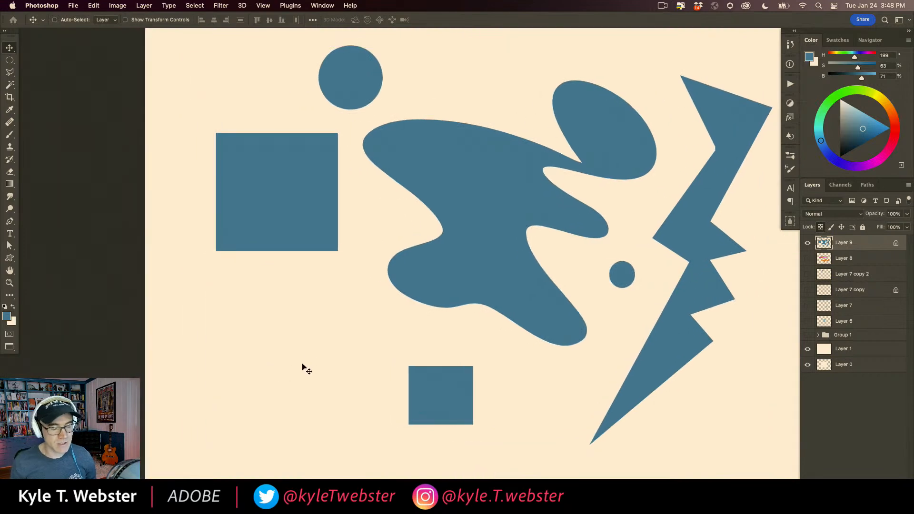
click(820, 227)
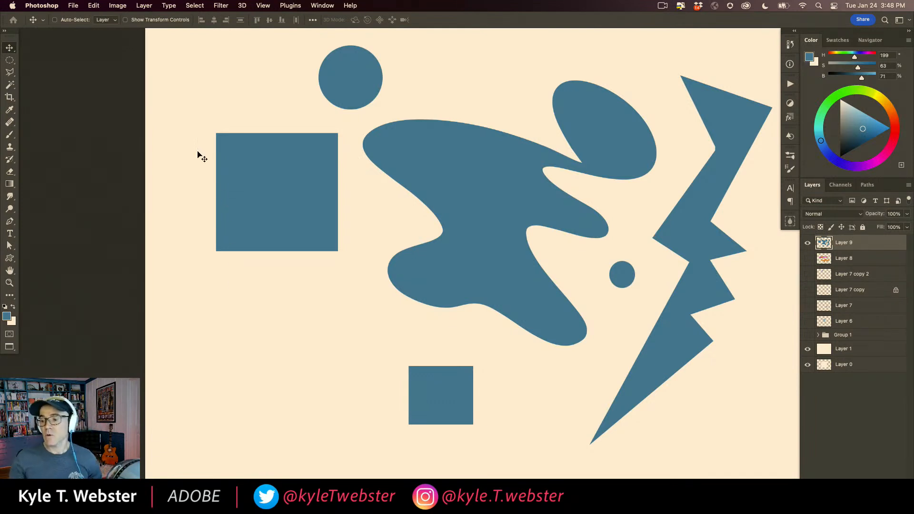
Compare the tool options of the Brush, Dodge, and Elliptical Marquee tools
key(m)
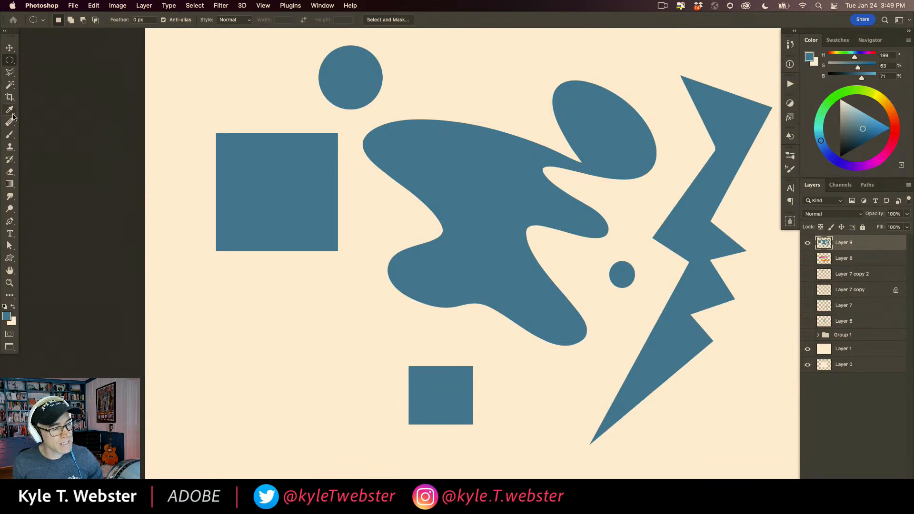
click(9, 136)
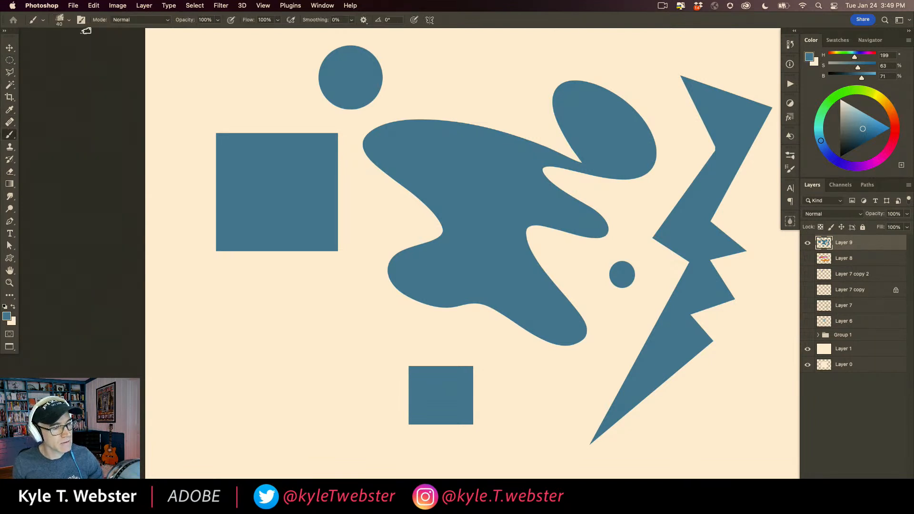
click(10, 213)
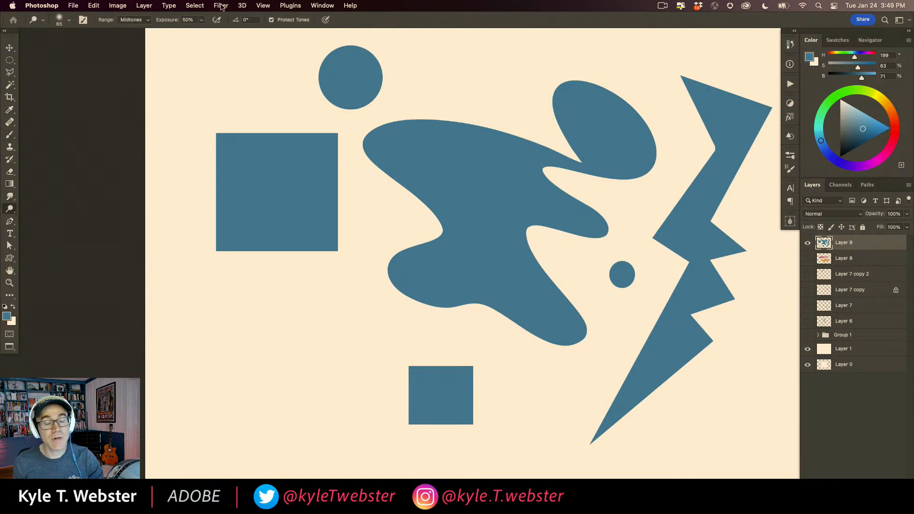
click(10, 60)
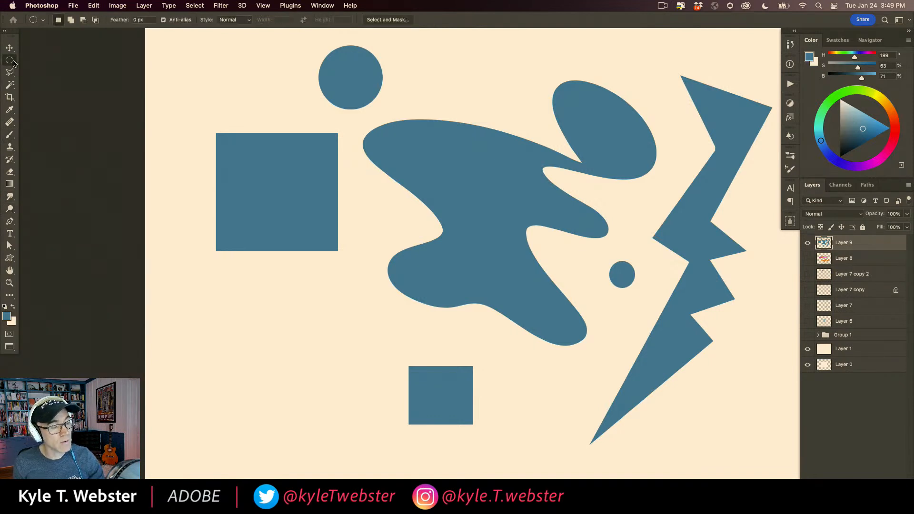
Set the marquee feather to 40 px, fill a circular selection over the large square's lower-left corner with blue, and deselect
click(134, 19)
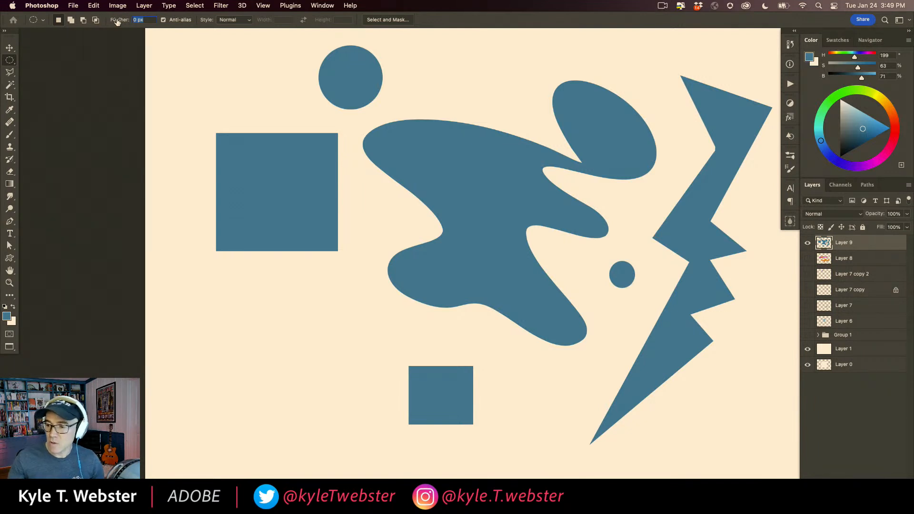
text(40)
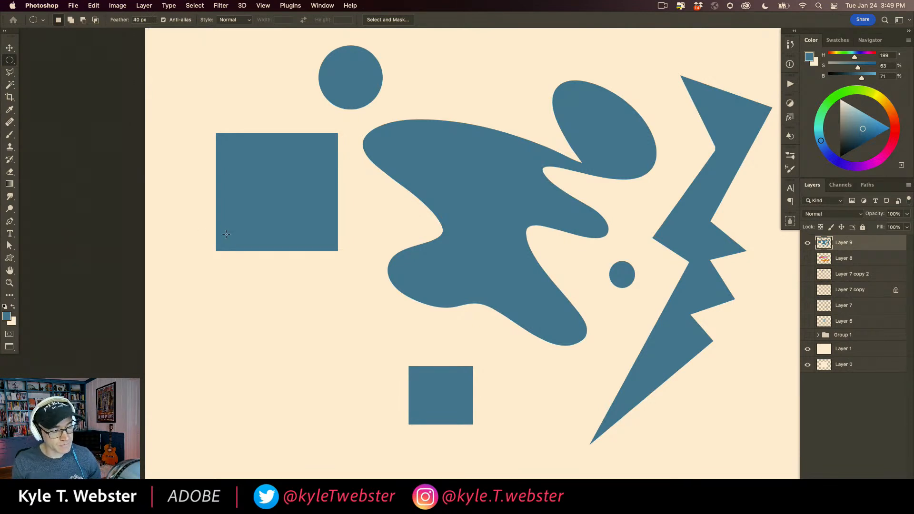
drag(182, 193, 278, 286)
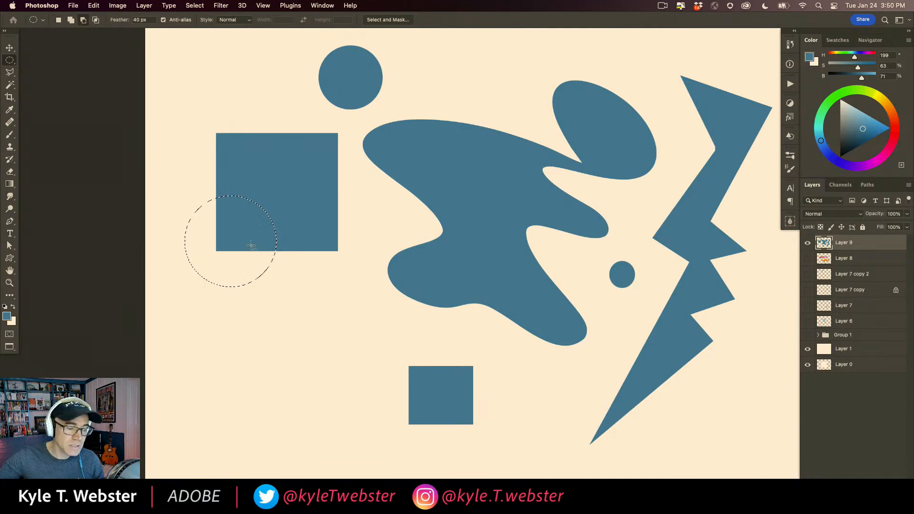
key(alt+BackSpace)
key(super+d)
super+click(186, 288)
scroll(214, 286, left, 5)
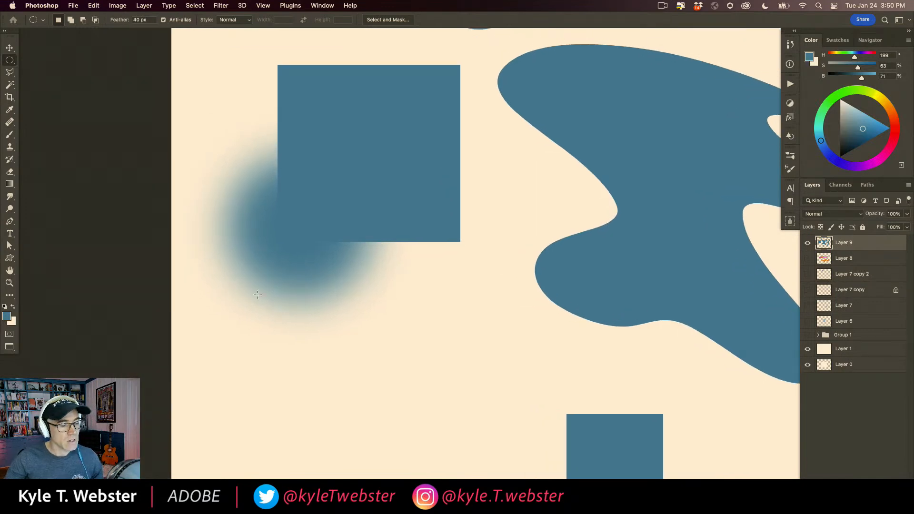
Undo the deselection to compare the circular selection outline with its feathered fill
alt+click(286, 323)
drag(253, 323, 204, 288)
key(super+z)
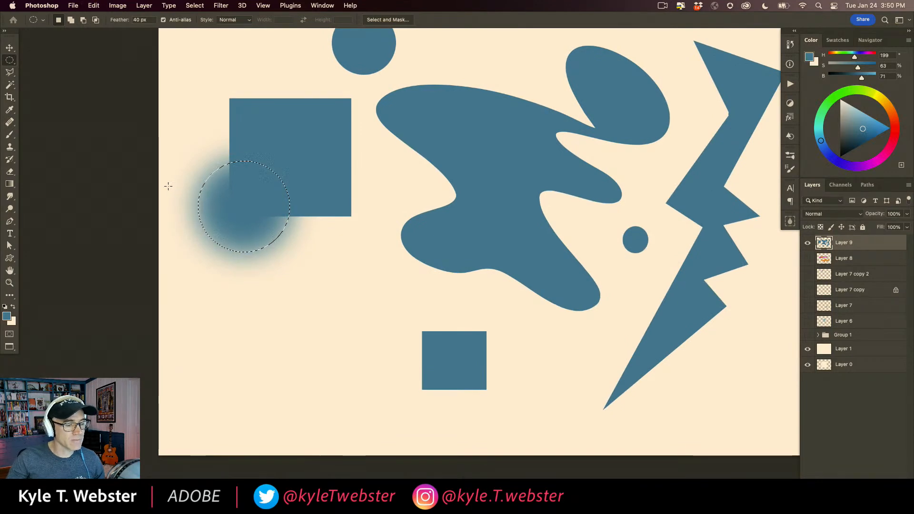
click(192, 211)
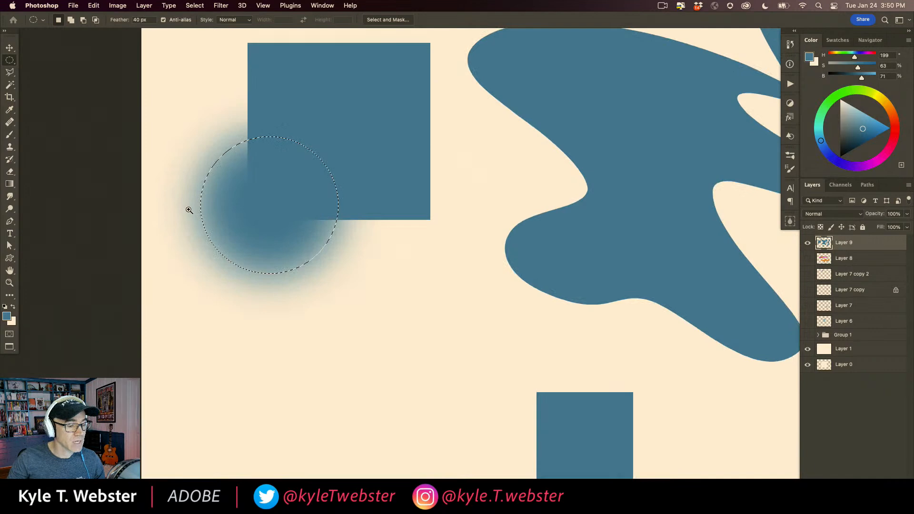
Add an unfeathered rectangle to the circular selection, extending outward from its left edge to mark the feather's outer reach
click(187, 206)
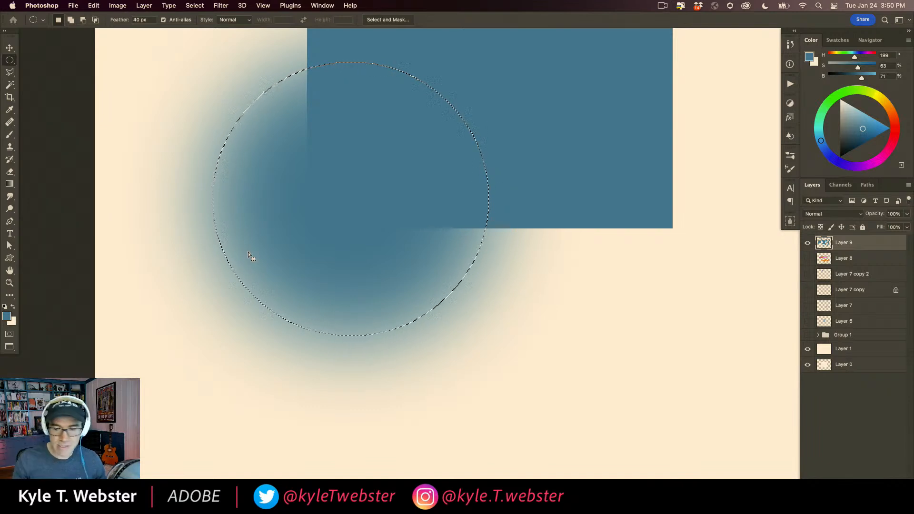
super+click(191, 225)
super+click(188, 225)
drag(125, 276, 248, 296)
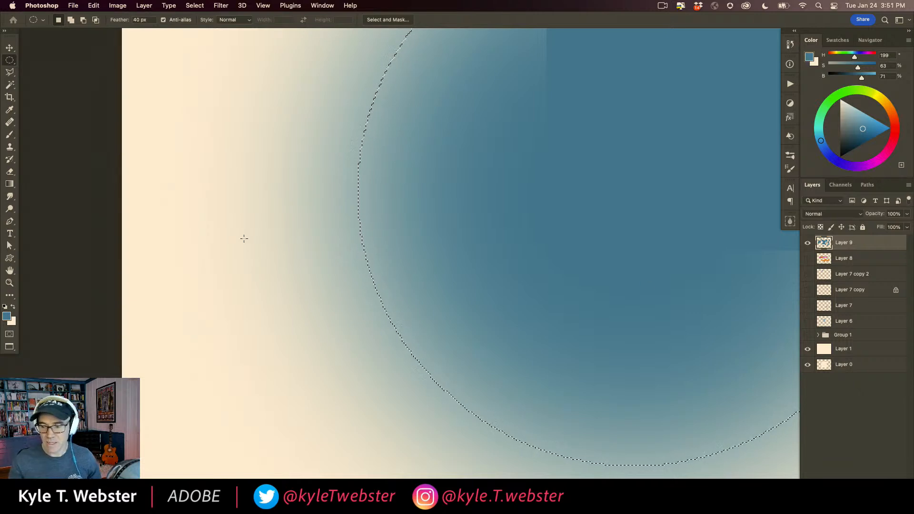
key(shift+m)
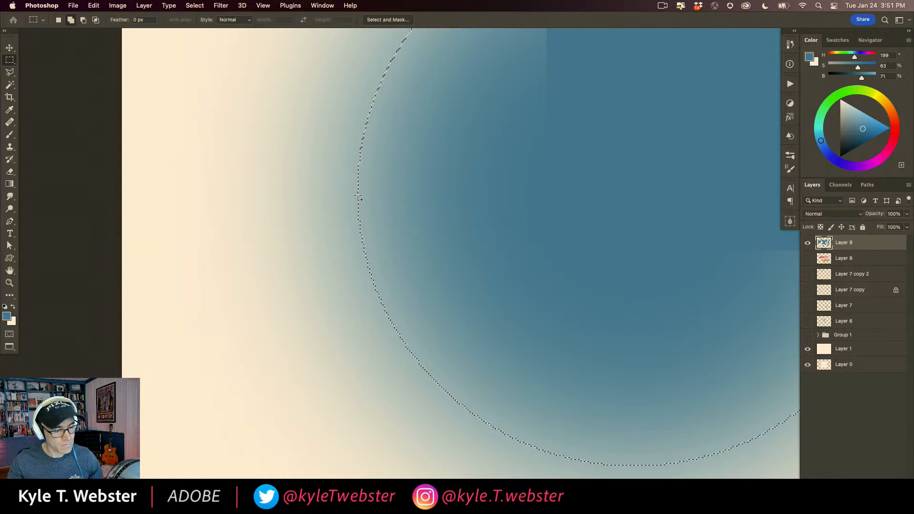
drag(358, 194, 285, 227)
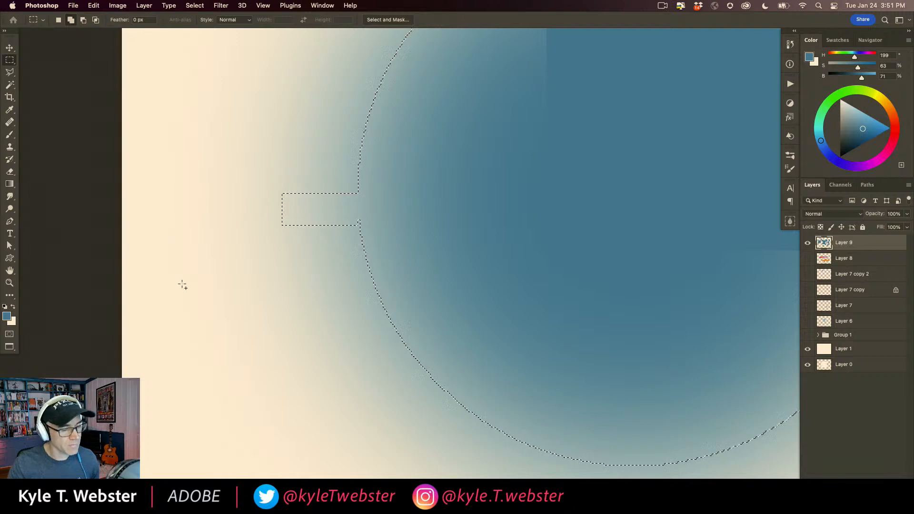
Subtract a matching unfeathered rectangle inside the circular selection's left edge to mark the feather's inner reach
drag(292, 219, 268, 247)
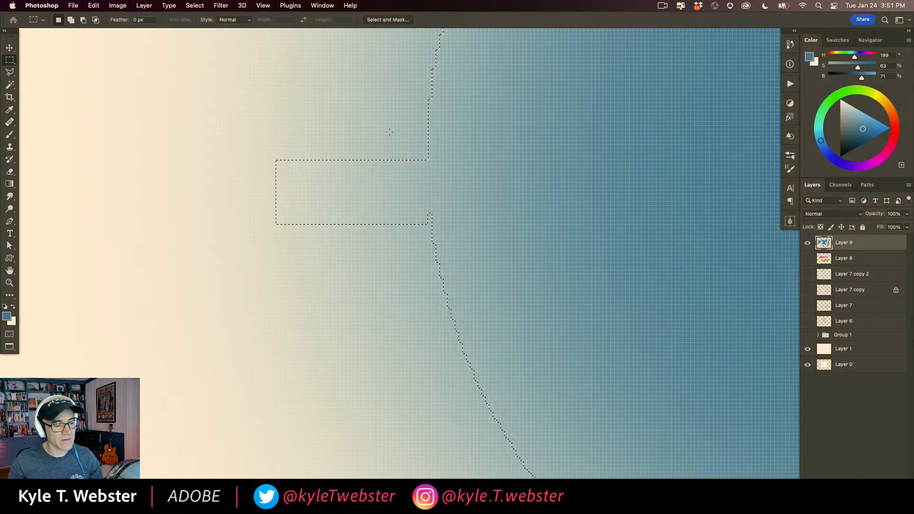
alt+click(357, 308)
alt+click(357, 308)
alt+click(357, 308)
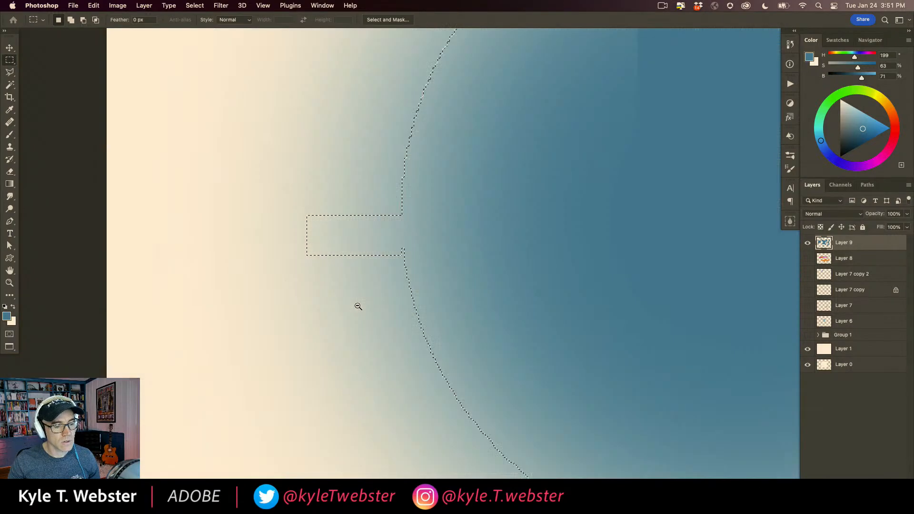
alt+click(358, 308)
drag(355, 301, 276, 300)
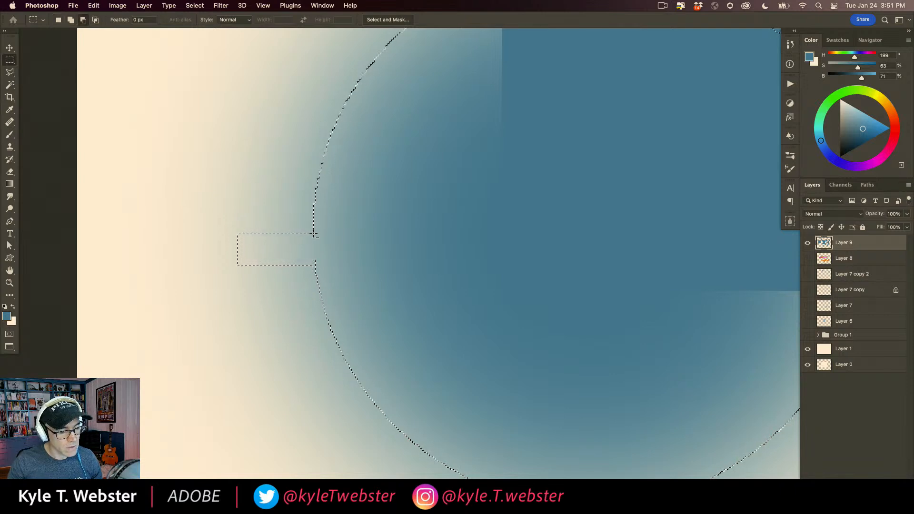
drag(314, 234, 389, 265)
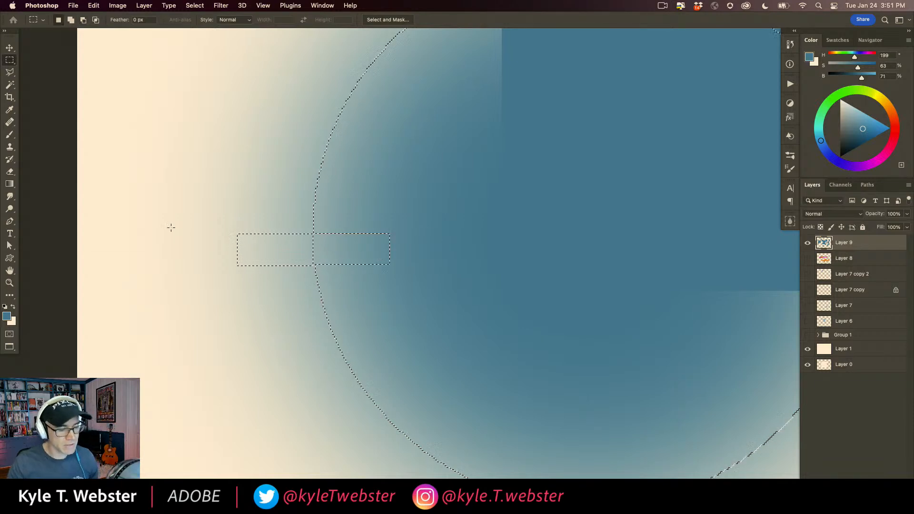
Undo the rectangular selection marks and the feathered circular fill on Layer 9
alt+click(334, 333)
alt+click(334, 333)
drag(306, 339, 313, 298)
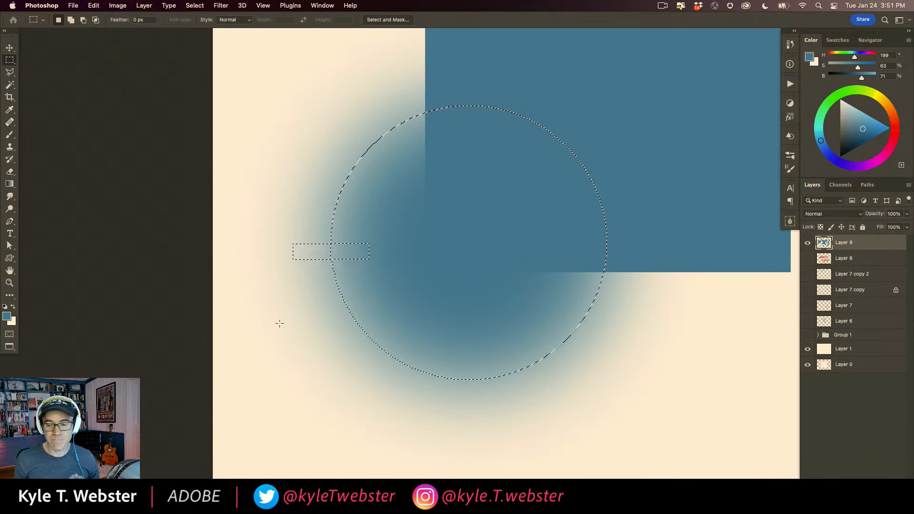
alt+click(321, 339)
drag(321, 339, 267, 286)
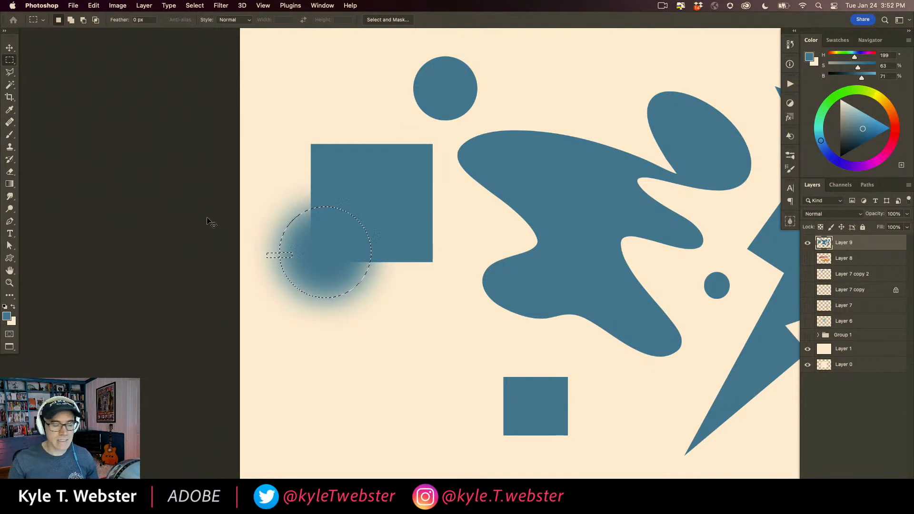
key(super+z)
key(super+z)
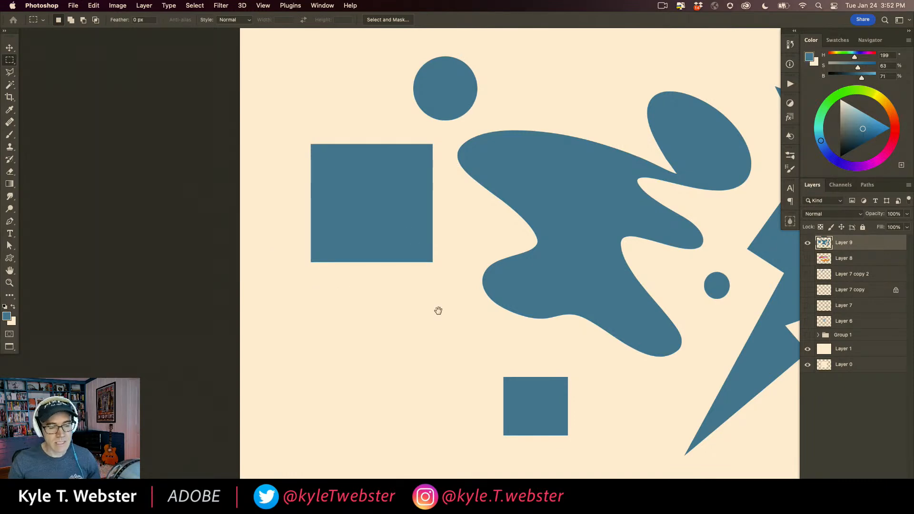
Hide Layer 9, add a new layer, and fill it with a lighter blue (H 199, S 59, B 87)
alt+click(413, 330)
drag(392, 327, 280, 311)
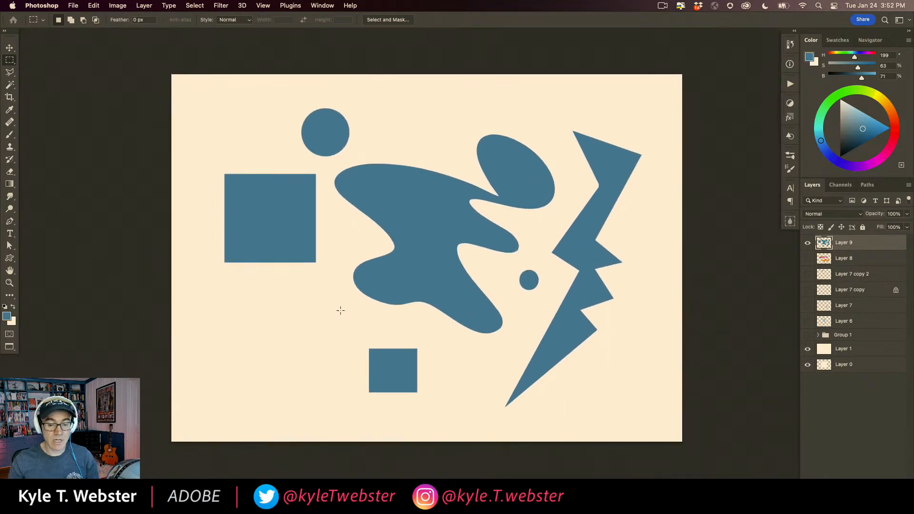
click(809, 244)
key(super+alt+shift+n)
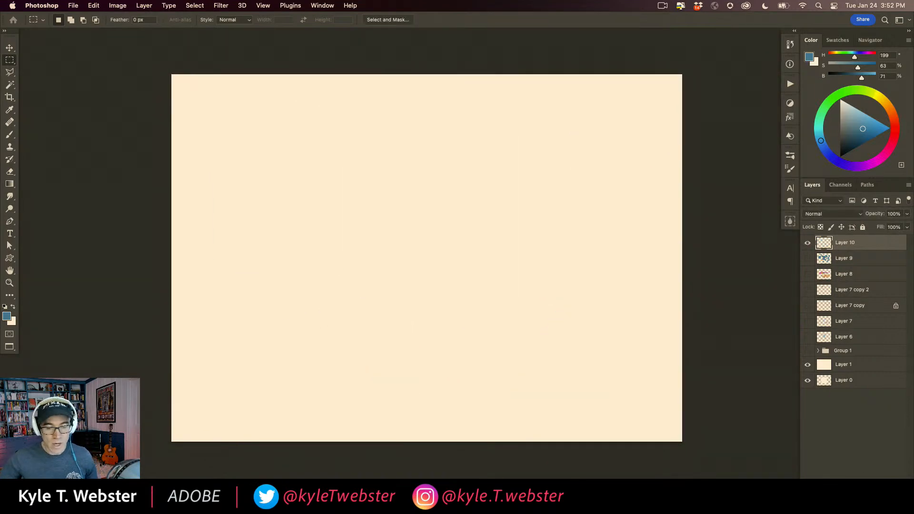
click(861, 123)
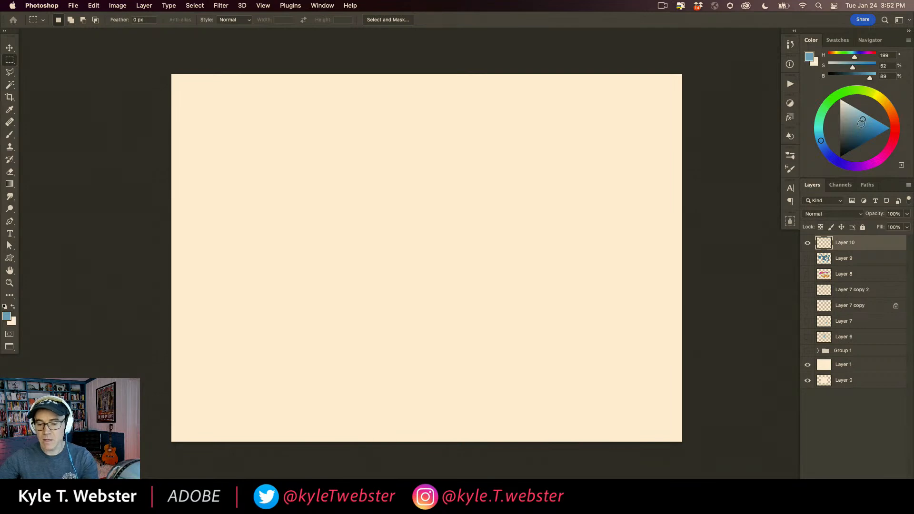
key(alt+BackSpace)
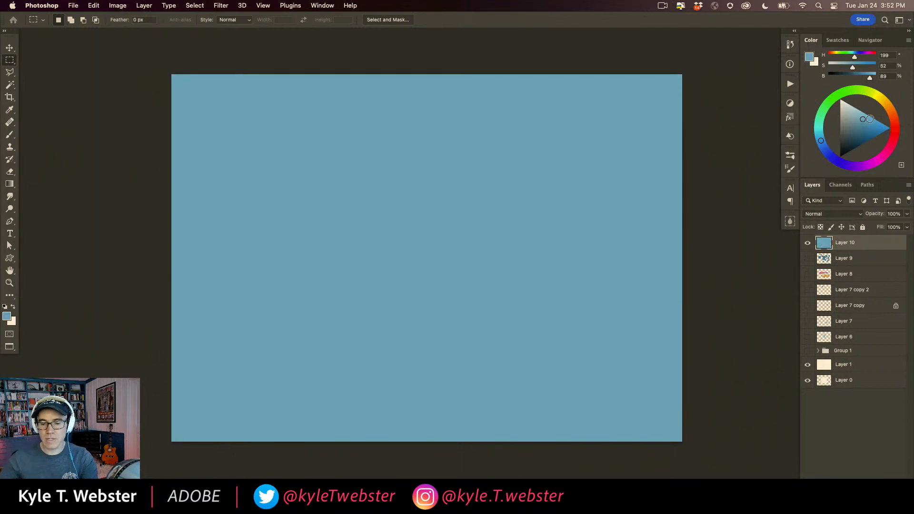
key(alt+BackSpace)
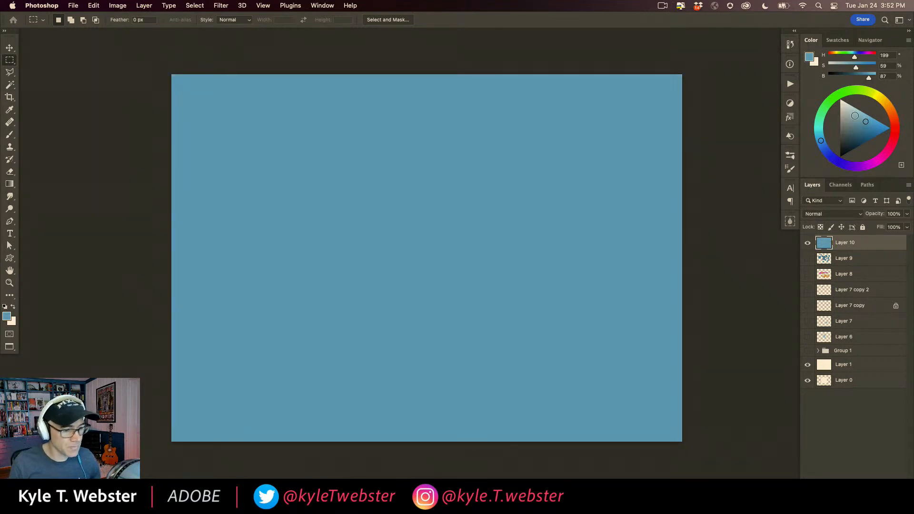
Add another new layer above the blue one and set the freehand Lasso's feather to 10 px
key(super+alt+shift+n)
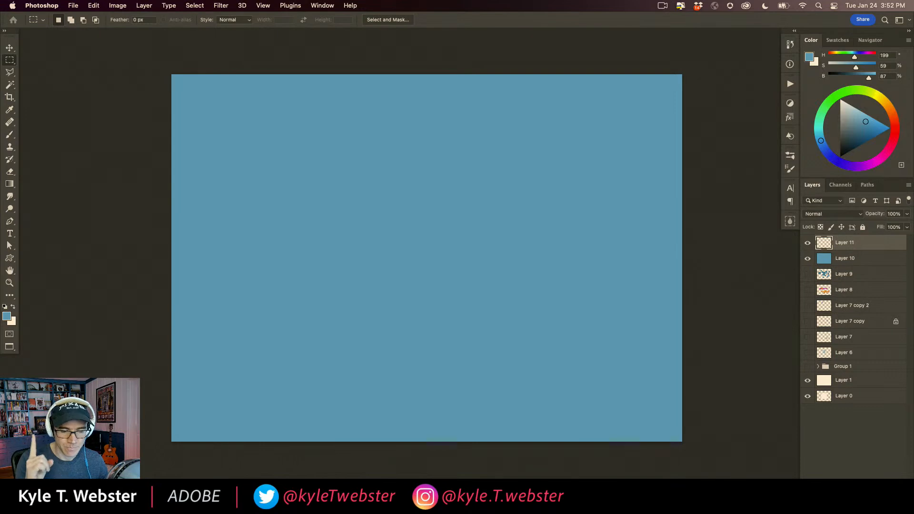
key(l)
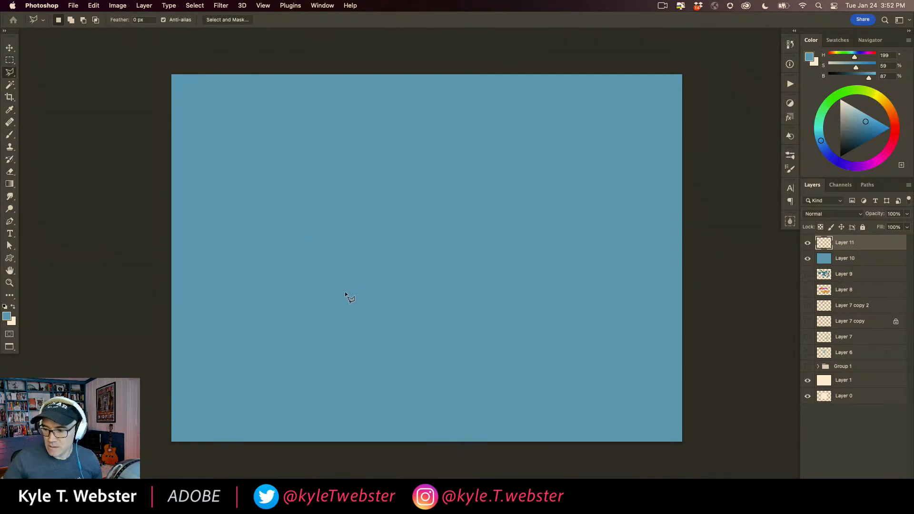
key(shift+l)
key(shift+l)
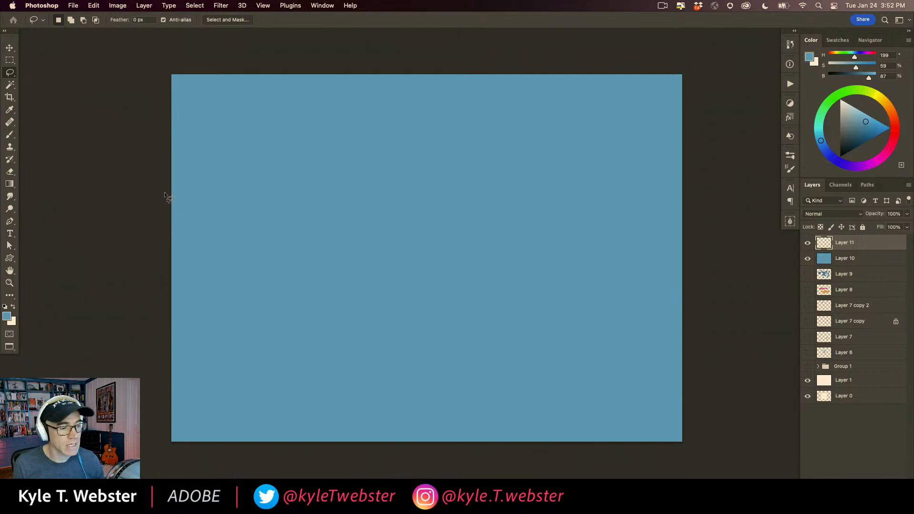
click(147, 22)
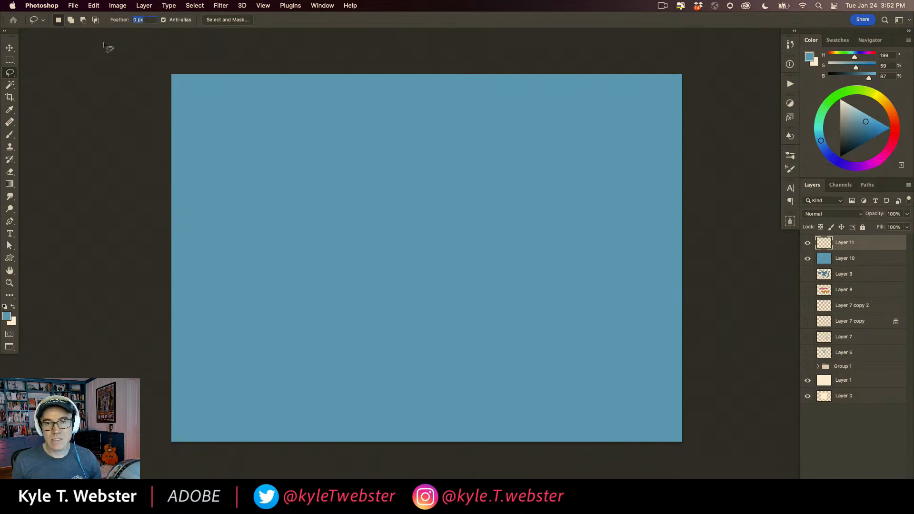
text(1)
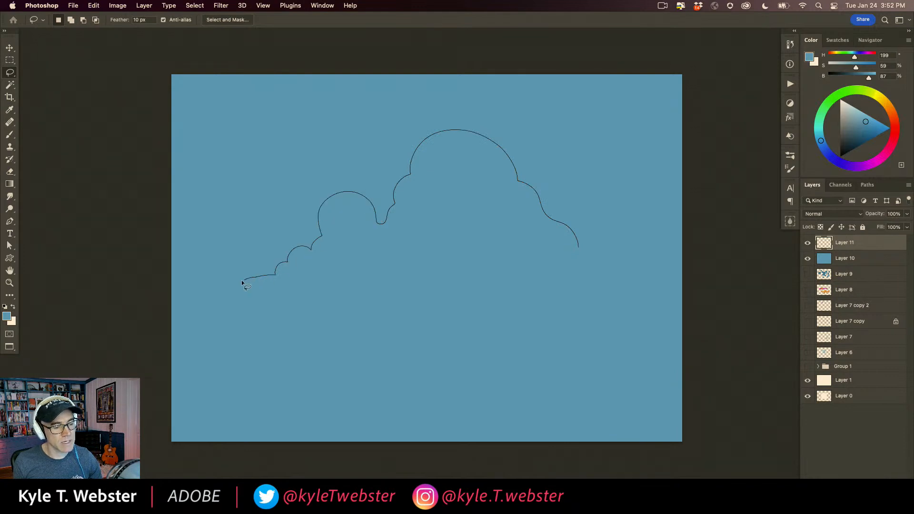
Lasso a large cloud shape, shift the selection slightly upward, fill it with the cream background color, and deselect
drag(227, 313, 238, 375)
drag(335, 418, 498, 414)
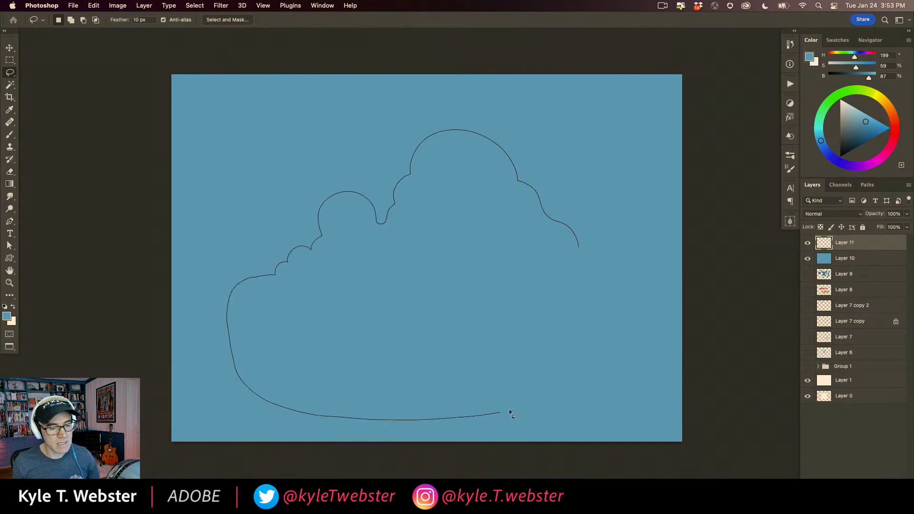
drag(593, 243, 578, 244)
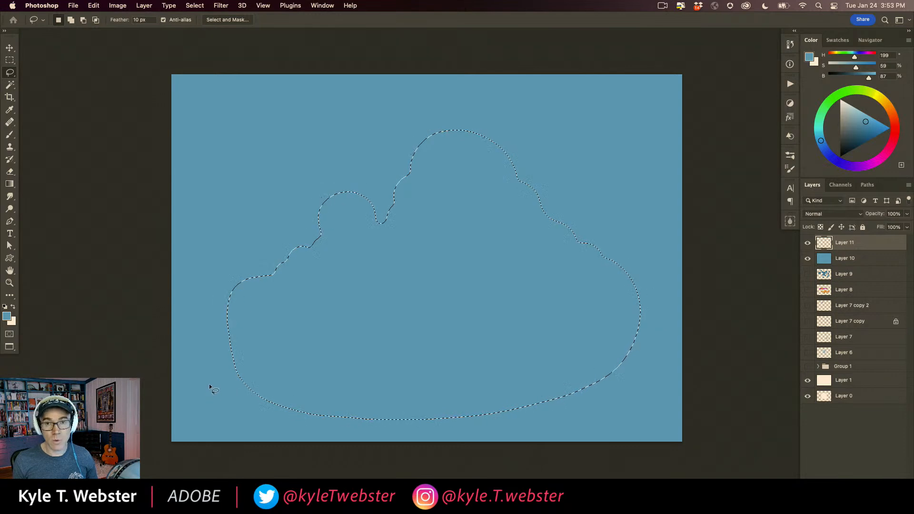
drag(315, 308, 308, 283)
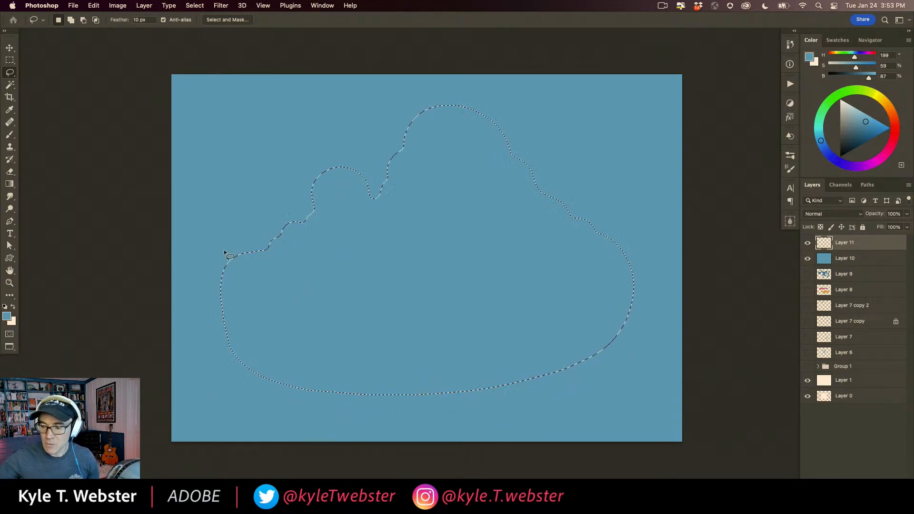
key(super+BackSpace)
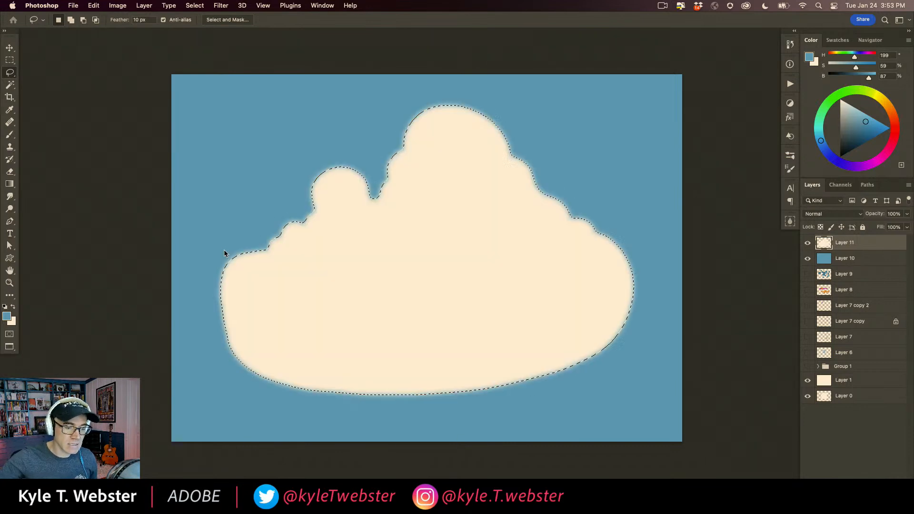
key(super+d)
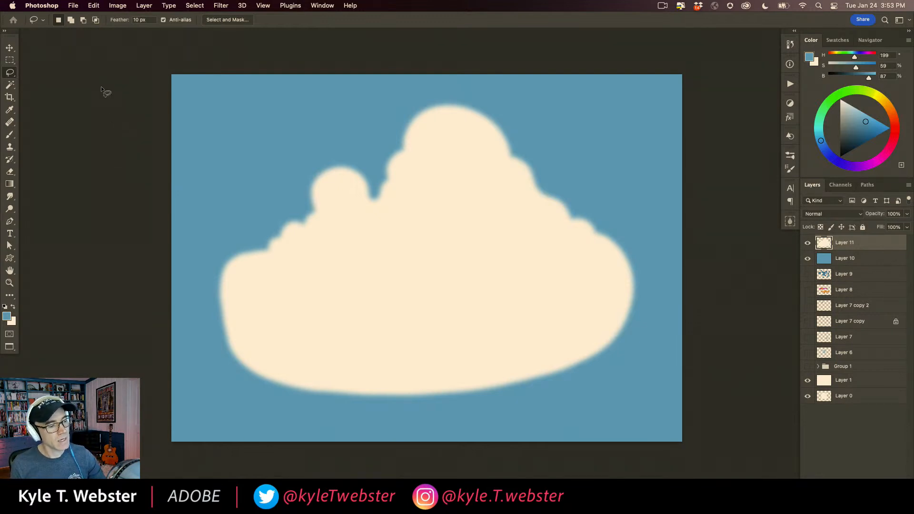
Set the Lasso feather to 120 px, select the cloud's lower half with a wavy edge, delete its pixels three times, and deselect
drag(150, 20, 106, 23)
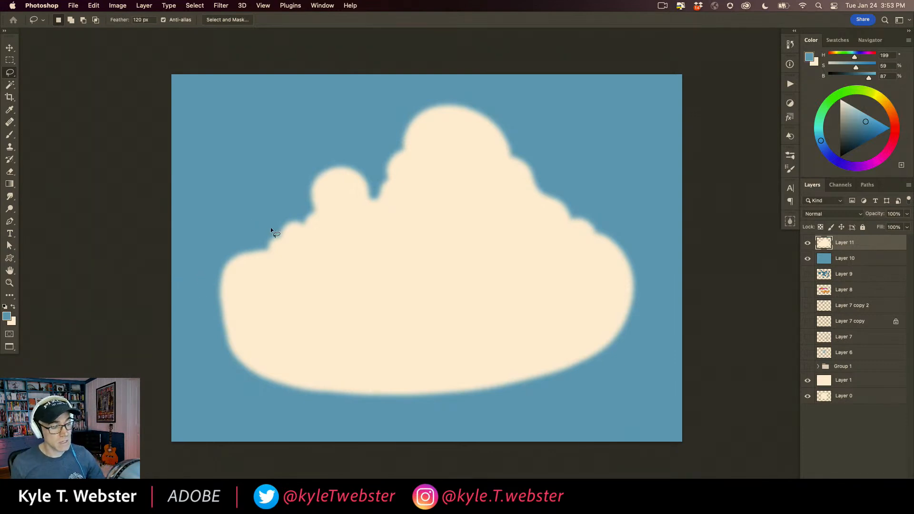
mouse_move(228, 256)
mouse_down()
mouse_move(224, 297)
mouse_move(291, 299)
mouse_move(377, 283)
mouse_move(447, 307)
mouse_move(488, 293)
mouse_move(591, 299)
mouse_move(620, 294)
mouse_move(637, 272)
mouse_move(674, 279)
mouse_move(705, 344)
mouse_move(679, 448)
mouse_move(160, 451)
mouse_move(99, 309)
mouse_move(154, 214)
mouse_move(206, 193)
mouse_up()
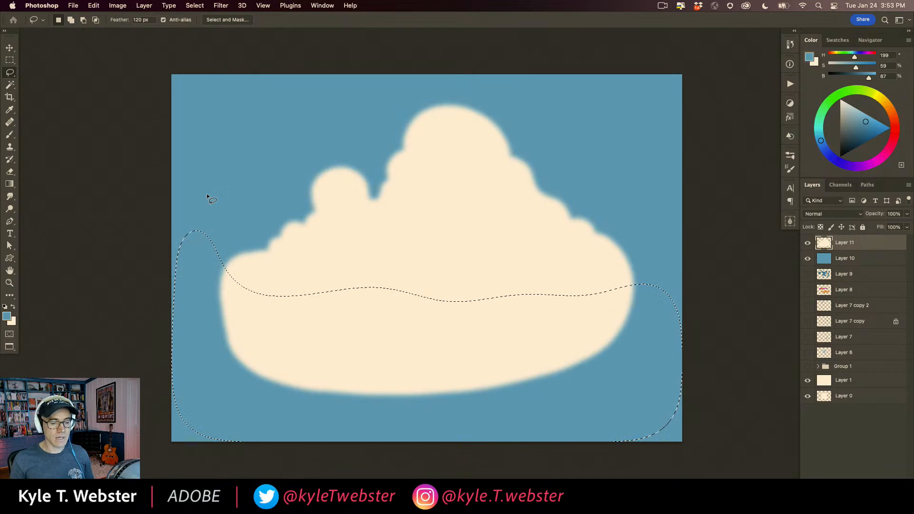
key(BackSpace)
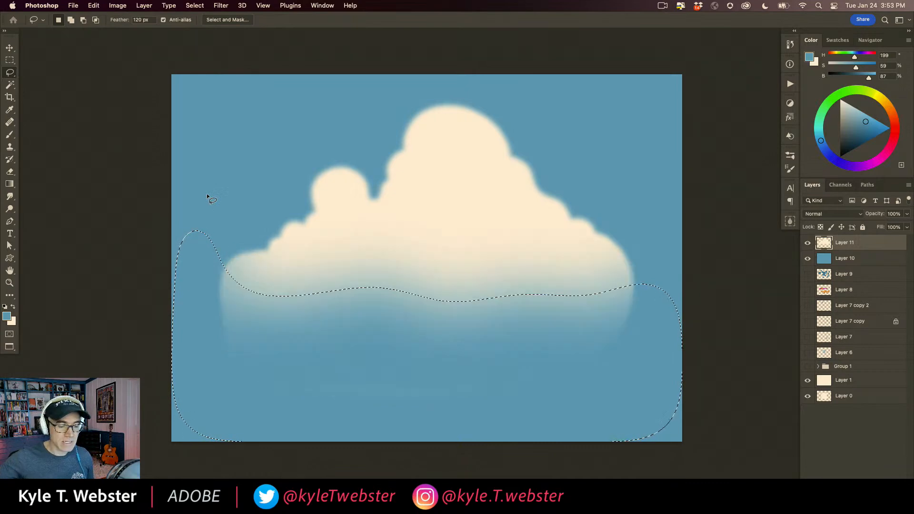
key(BackSpace)
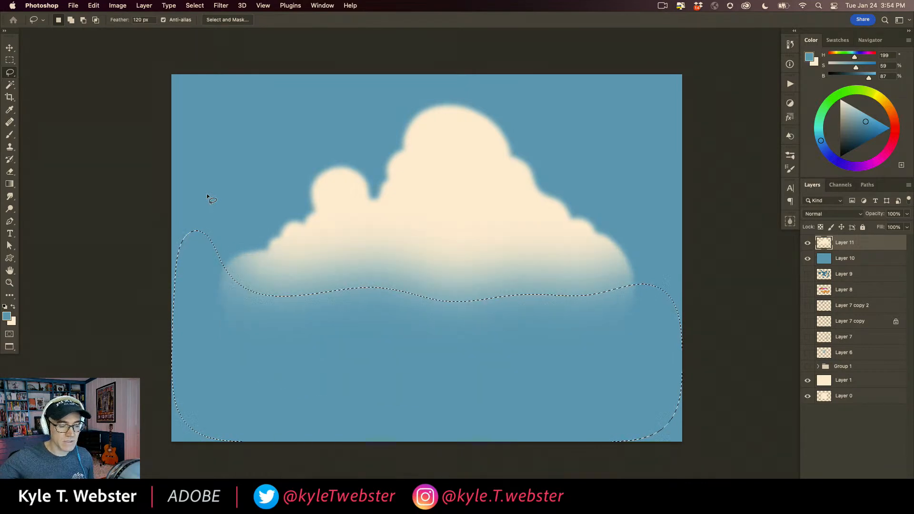
key(BackSpace)
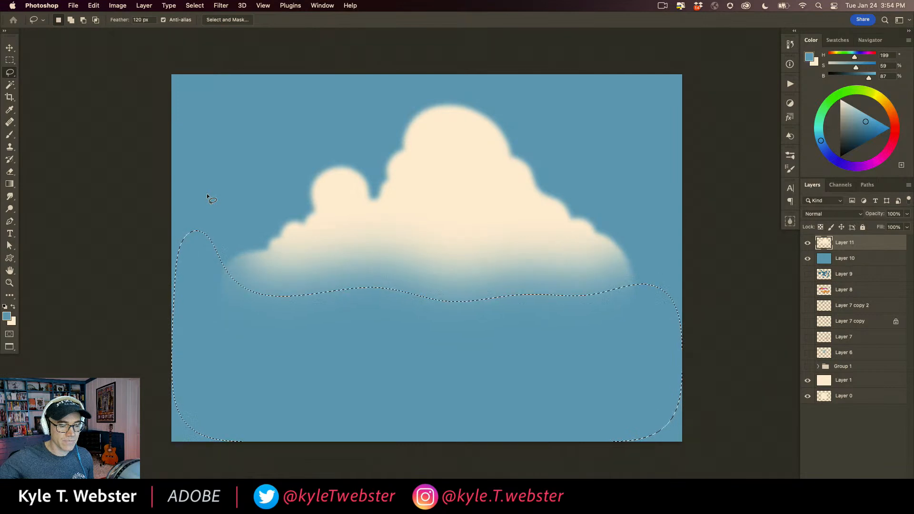
key(super+d)
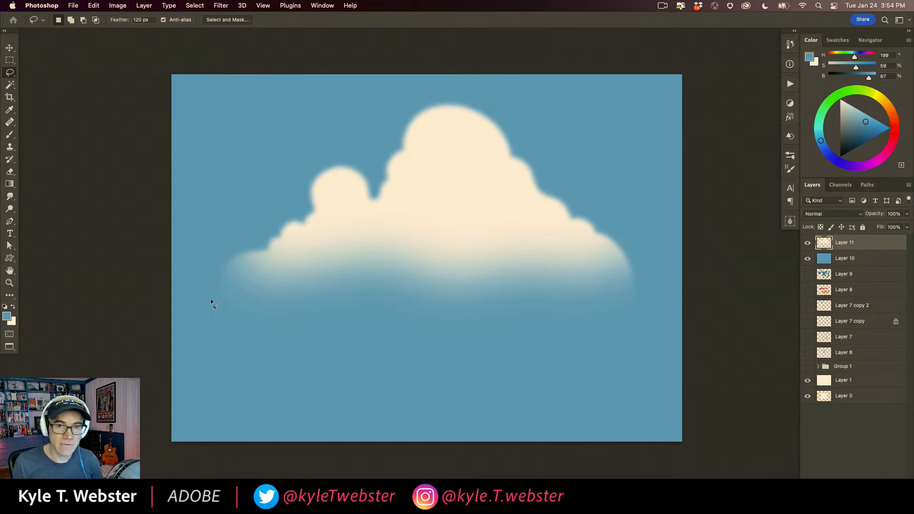
super+click(335, 347)
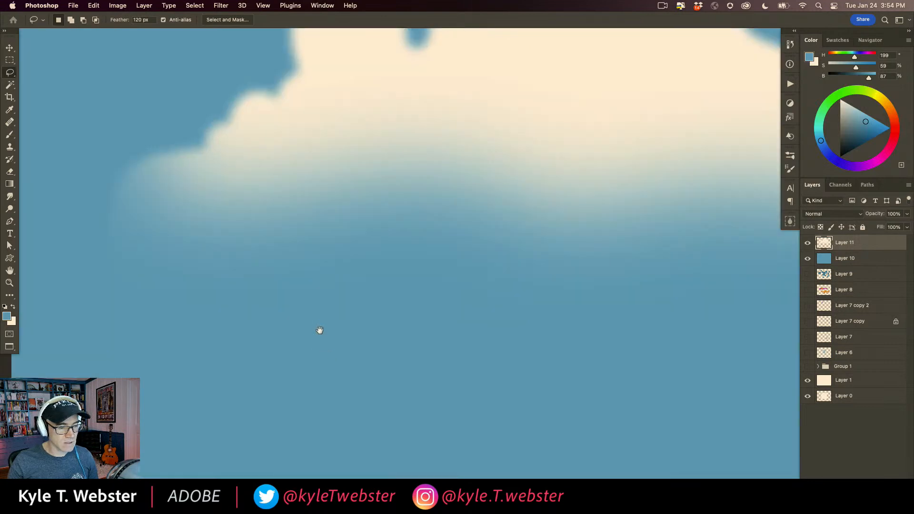
alt+click(308, 369)
alt+click(316, 375)
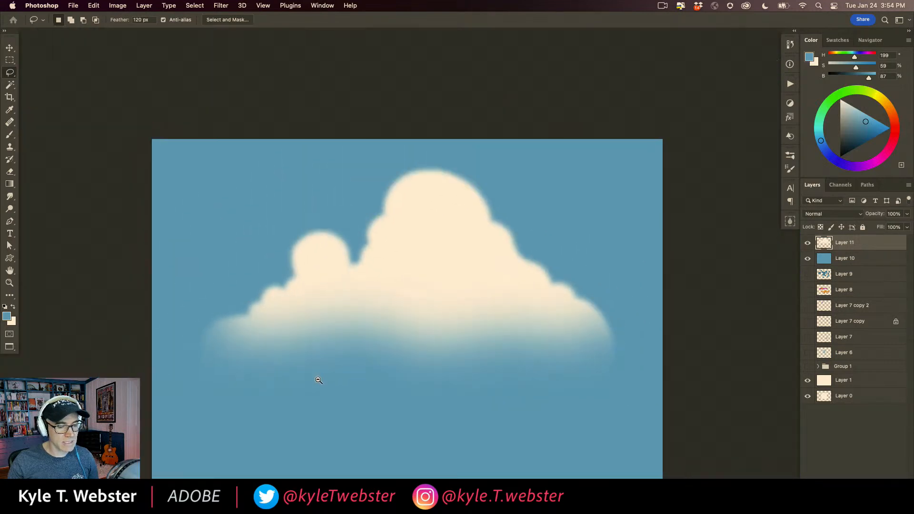
alt+click(319, 379)
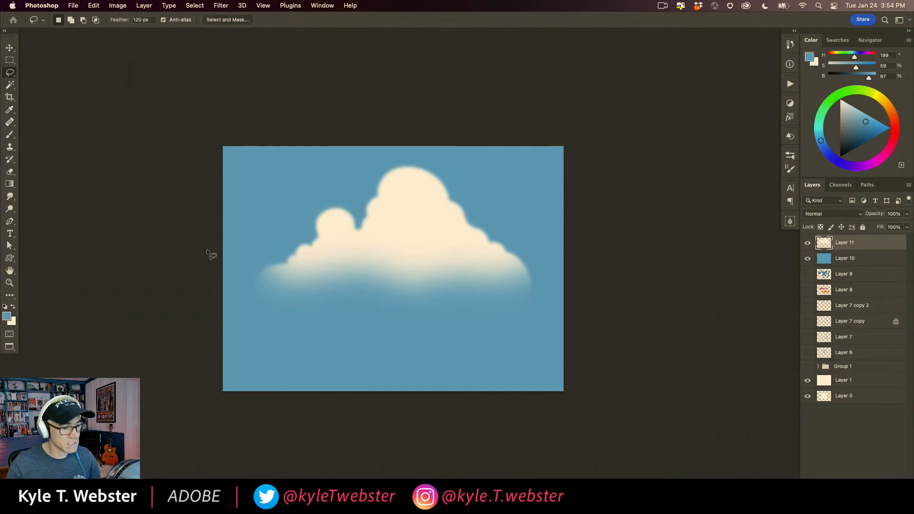
Scale the cream cloud down proportionally and move it to the upper-right part of the sky
key(super+t)
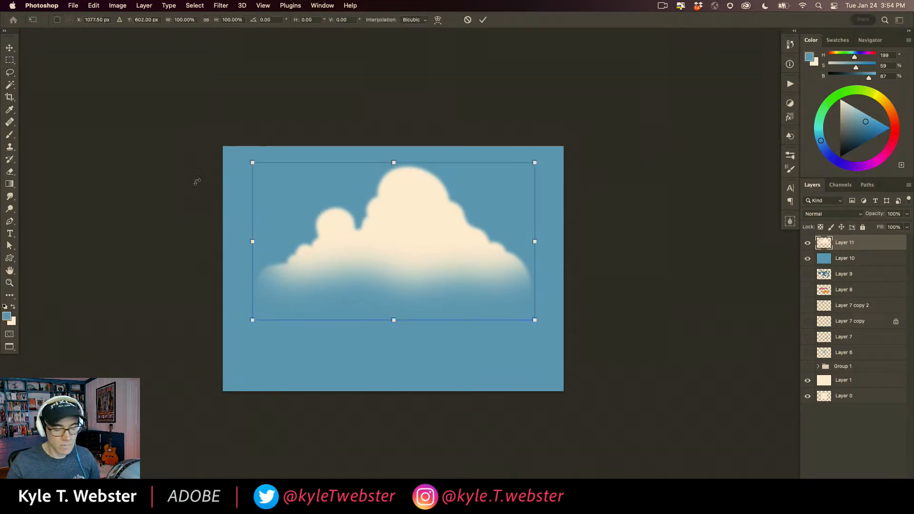
drag(252, 163, 316, 198)
drag(364, 281, 374, 244)
key(Return)
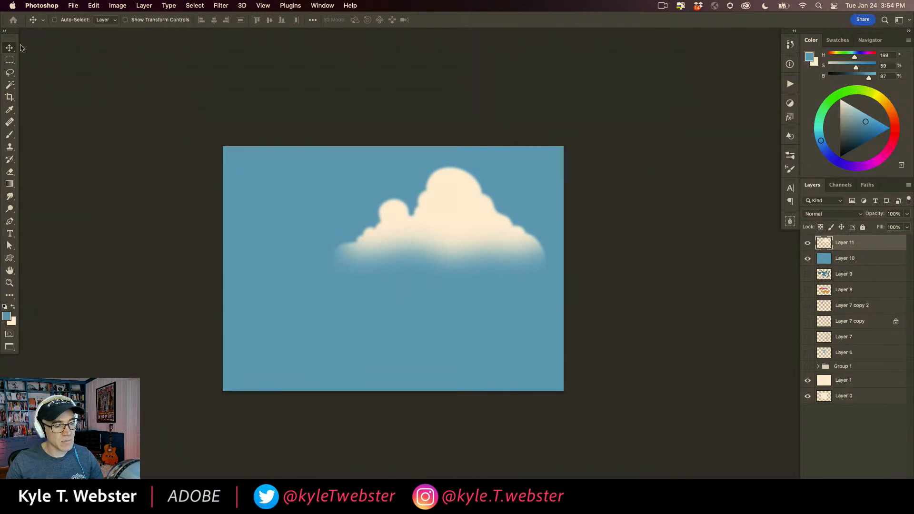
Duplicate the cloud toward the lower left, flip the copy horizontally, squash it smaller and flatter, and position it beside the original
drag(427, 241, 359, 292)
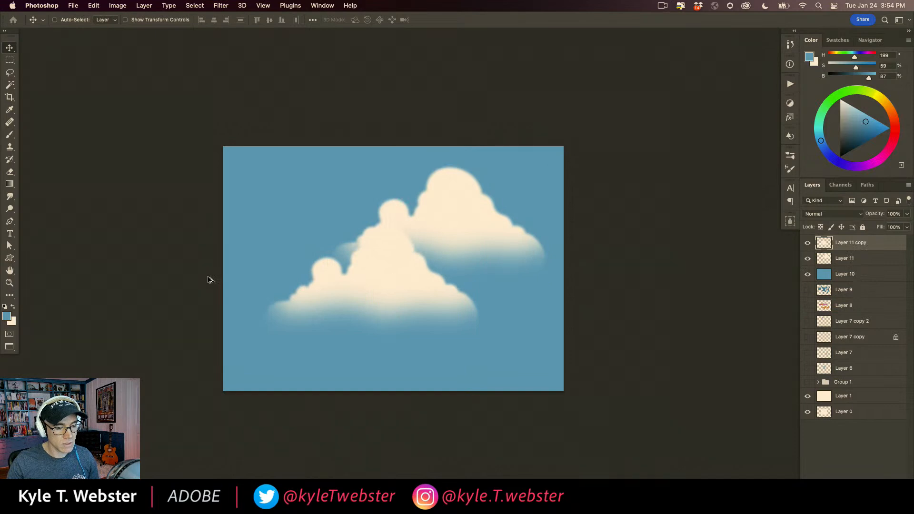
key(super+t)
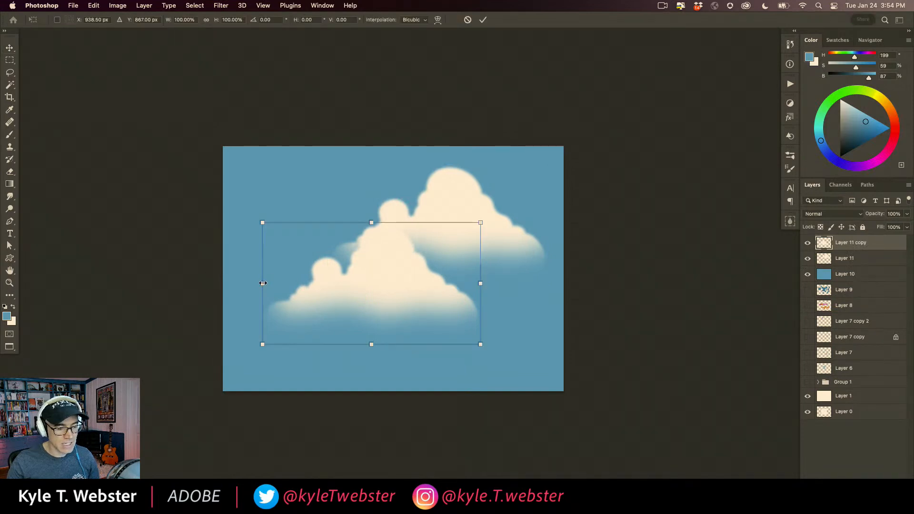
drag(262, 283, 664, 283)
drag(524, 285, 296, 269)
drag(346, 206, 347, 243)
drag(309, 293, 299, 264)
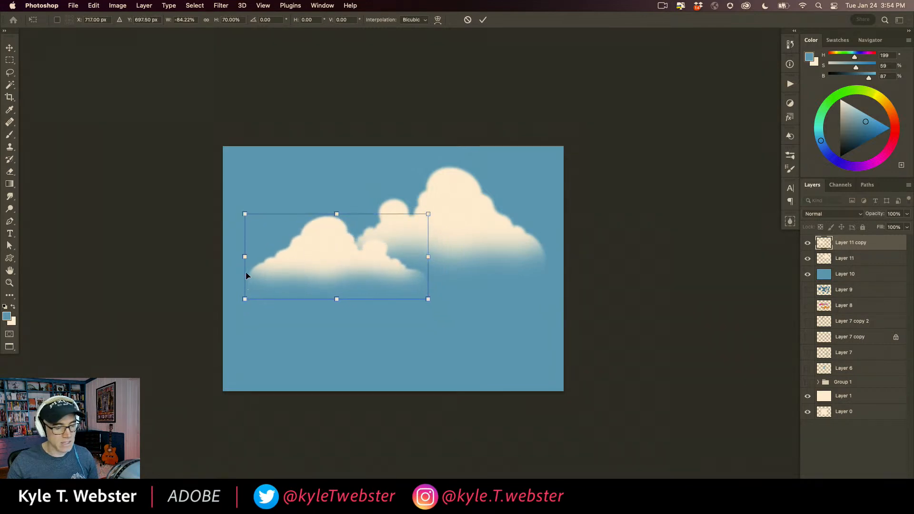
drag(244, 236, 236, 237)
drag(336, 299, 333, 290)
drag(312, 259, 322, 268)
key(Return)
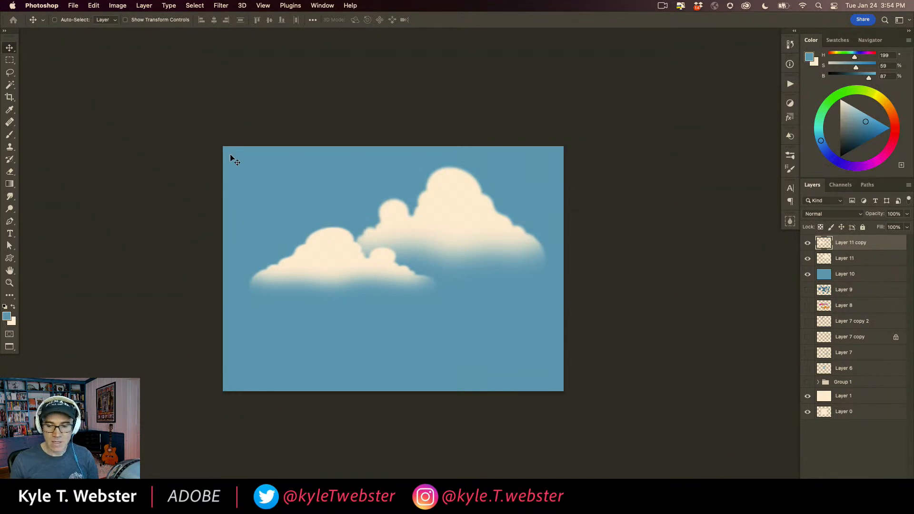
super+click(328, 309)
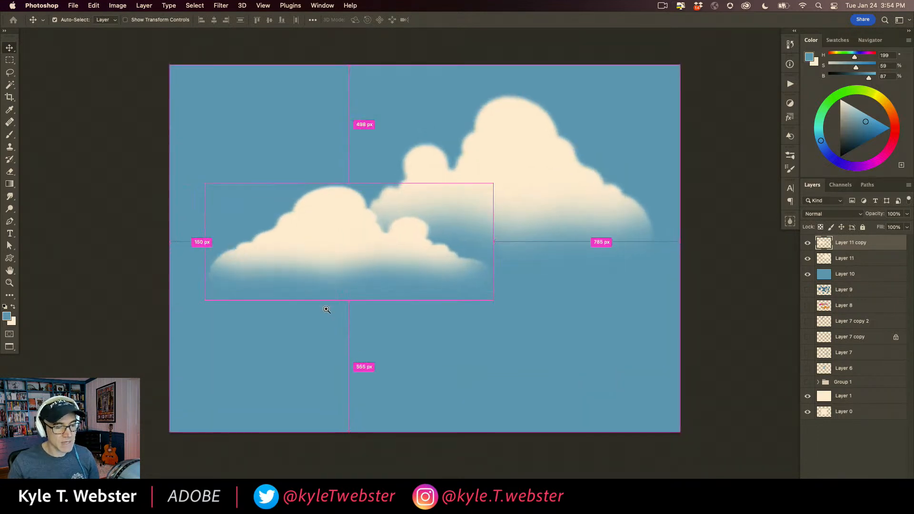
super+click(326, 310)
mouse_move(307, 346)
mouse_down()
mouse_move(305, 364)
mouse_move(308, 335)
mouse_up()
alt+super+click(311, 368)
alt+super+click(310, 367)
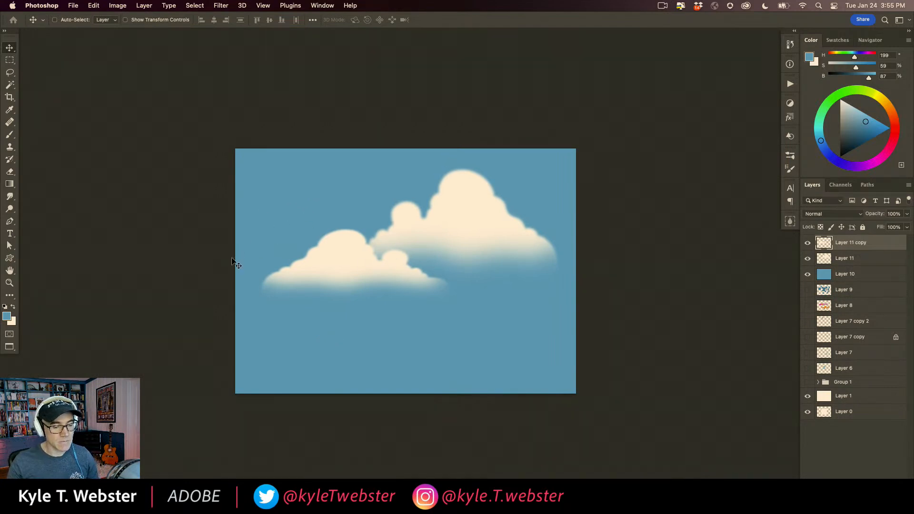
Add a new layer directly above the blue sky layer and set the Lasso's feather to 0 px
click(825, 275)
key(super+shift+alt+n)
key(l)
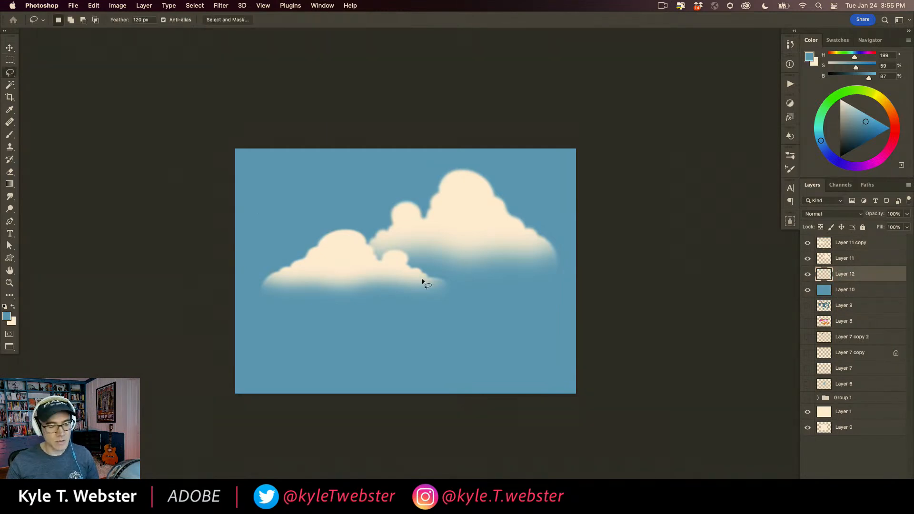
key(Return)
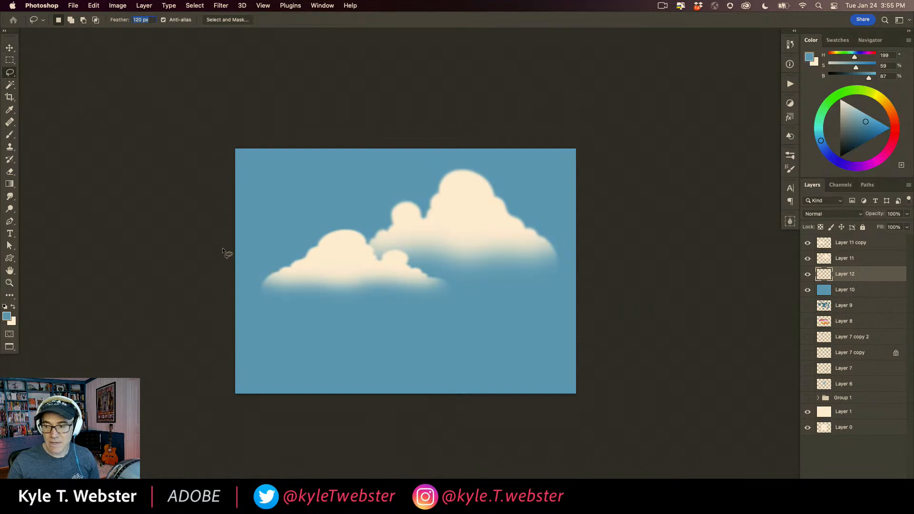
text(0)
key(Return)
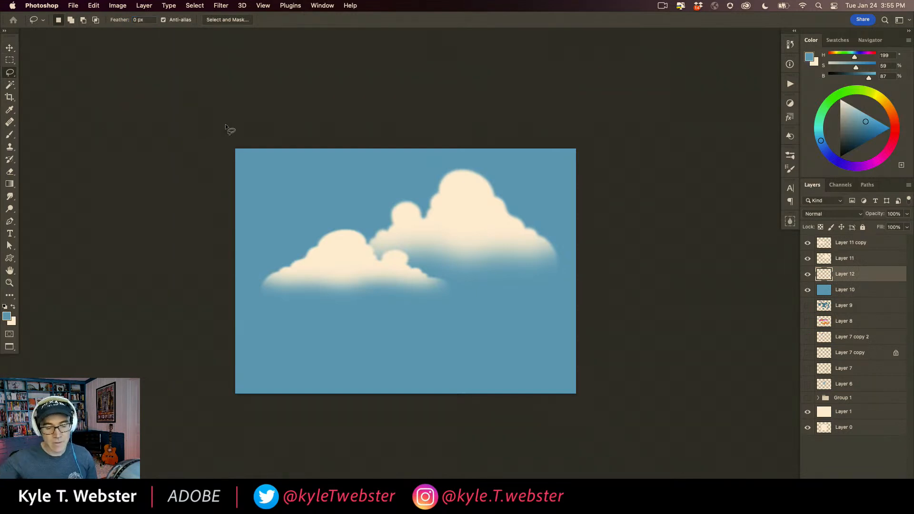
Lasso a gently rolling hill across the canvas bottom, fill it with green (H 138, S 60, B 48), and deselect
mouse_move(580, 348)
mouse_down()
mouse_move(447, 360)
mouse_move(270, 361)
mouse_up()
mouse_move(224, 418)
mouse_down()
mouse_move(621, 431)
mouse_move(600, 381)
mouse_up()
click(828, 103)
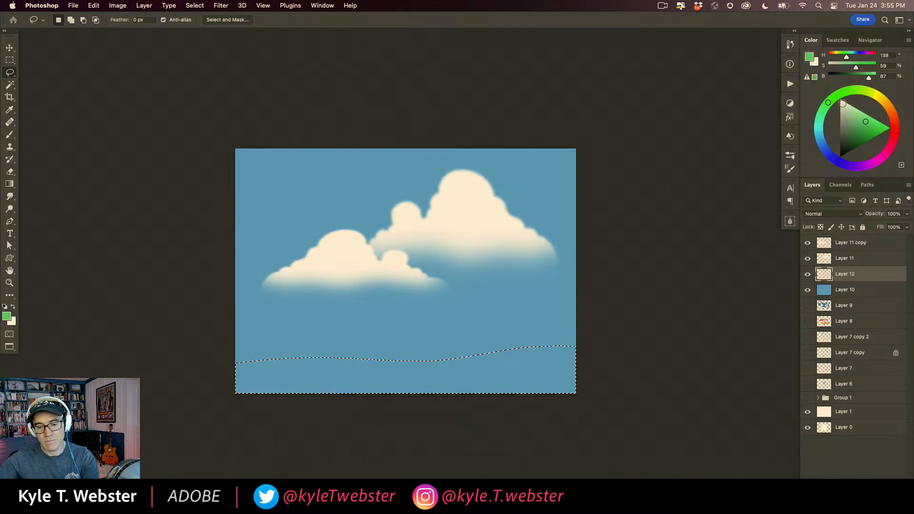
click(854, 137)
key(alt+BackSpace)
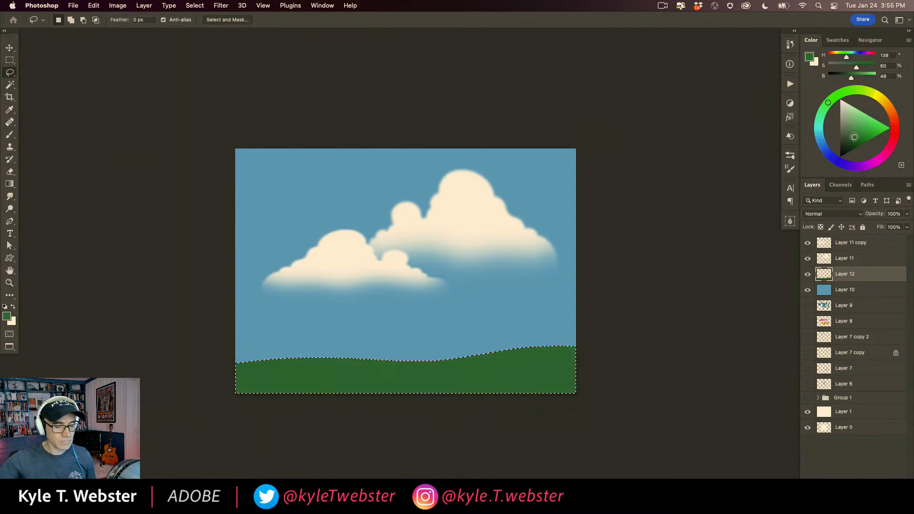
key(super+d)
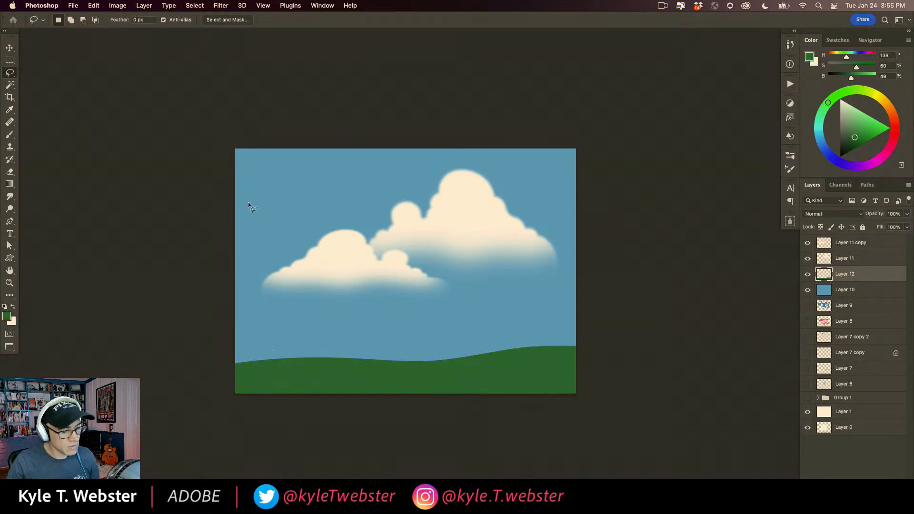
Add a new layer between the blue sky layer and the green hill layer
super+click(326, 380)
drag(315, 377, 290, 390)
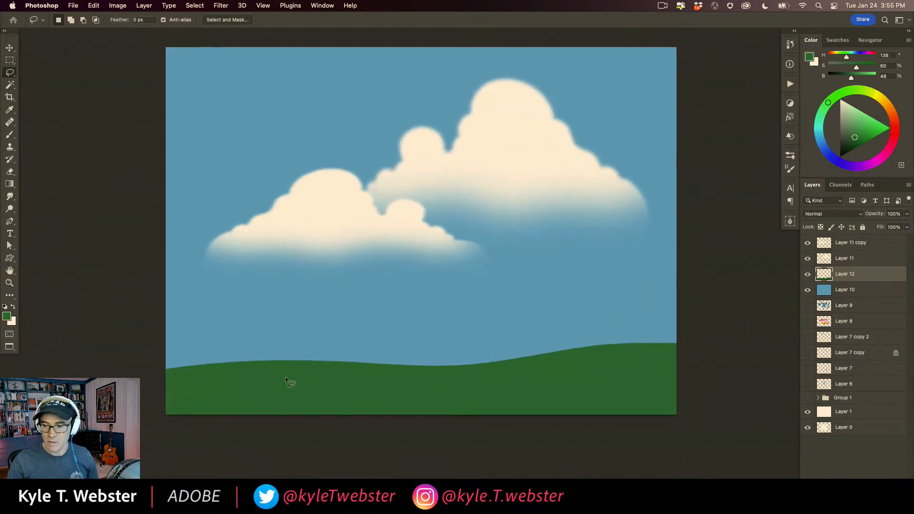
click(826, 291)
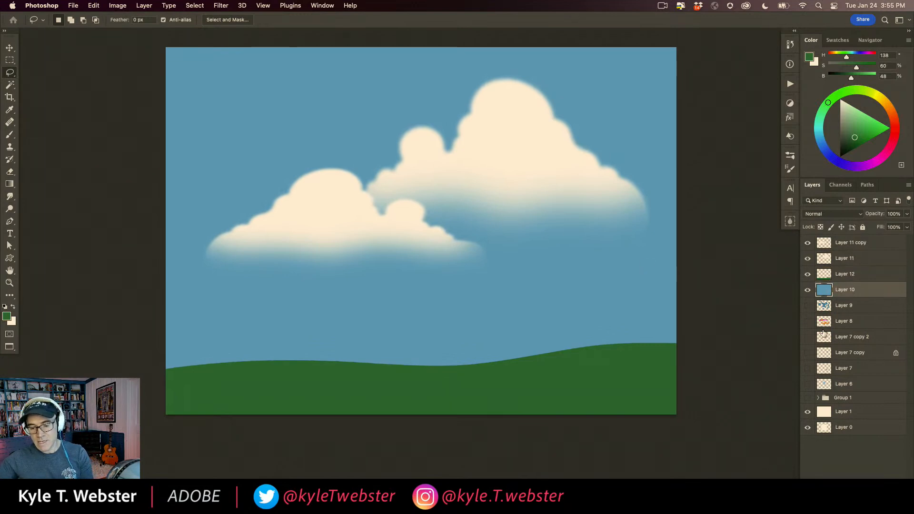
key(super+shift+alt+n)
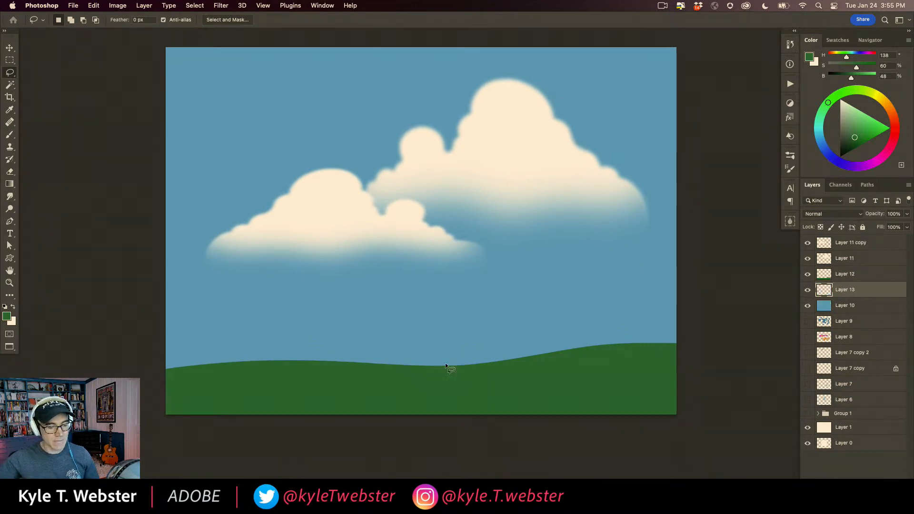
Lasso a bumpy treeline behind the hill's left half, fill it with dark green (H 138, S 79, B 26), and deselect
mouse_move(431, 365)
mouse_down()
mouse_move(407, 345)
mouse_move(390, 351)
mouse_up()
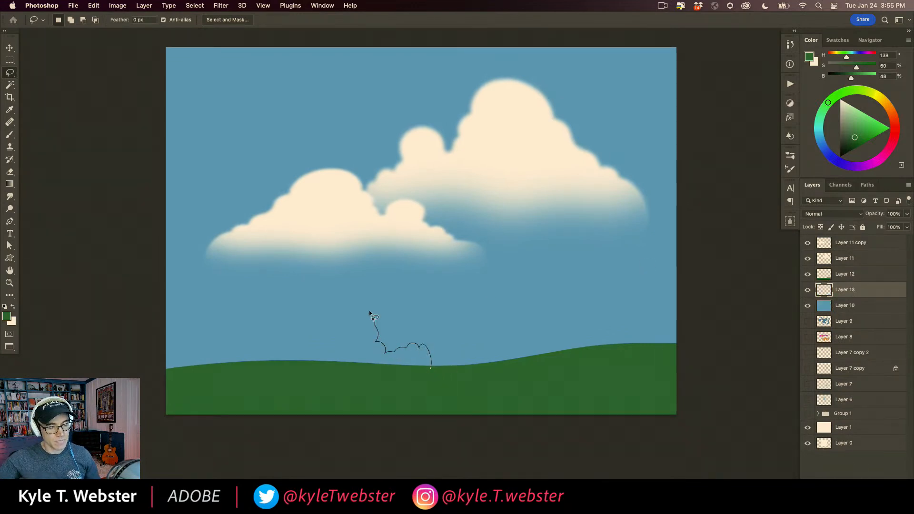
mouse_move(300, 327)
mouse_down()
mouse_move(268, 304)
mouse_move(267, 329)
mouse_move(251, 348)
mouse_move(235, 337)
mouse_move(214, 353)
mouse_move(205, 338)
mouse_move(164, 348)
mouse_move(160, 384)
mouse_move(280, 375)
mouse_move(440, 382)
mouse_up()
click(850, 147)
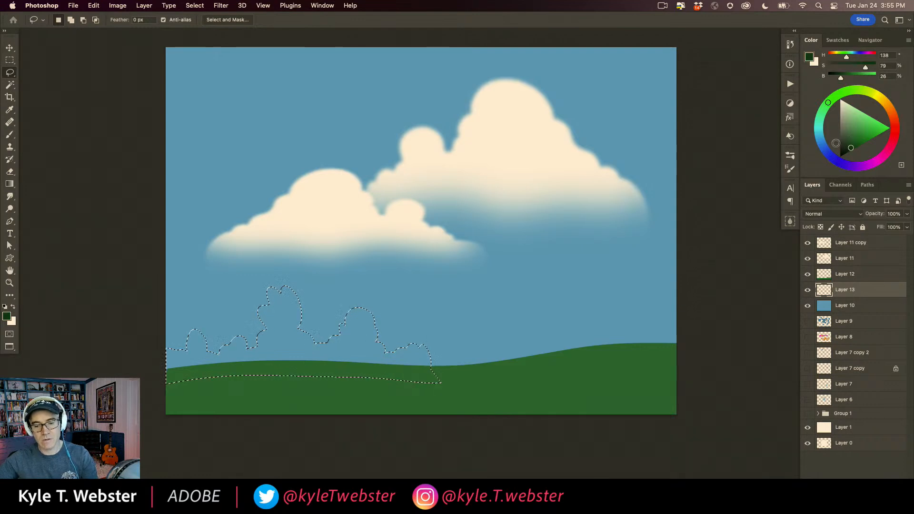
key(alt+BackSpace)
key(super+d)
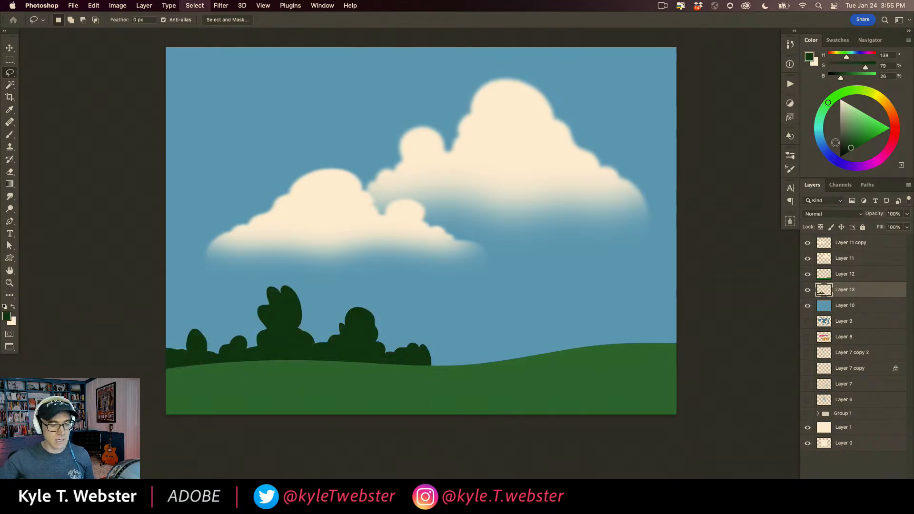
Make a 40 px feathered circular selection in the upper-left sky, fill it with pale yellow (H 52, S 25, B 99), and deselect
key(m)
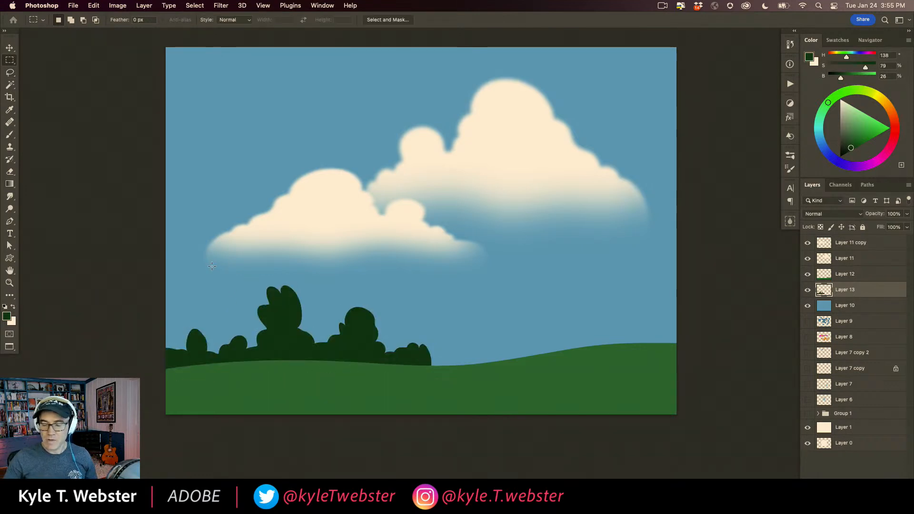
key(shift+m)
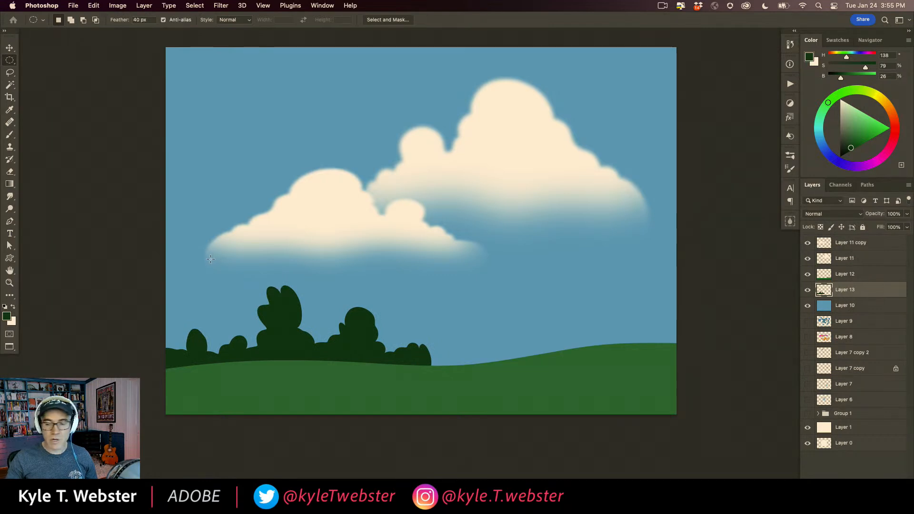
drag(263, 253, 298, 327)
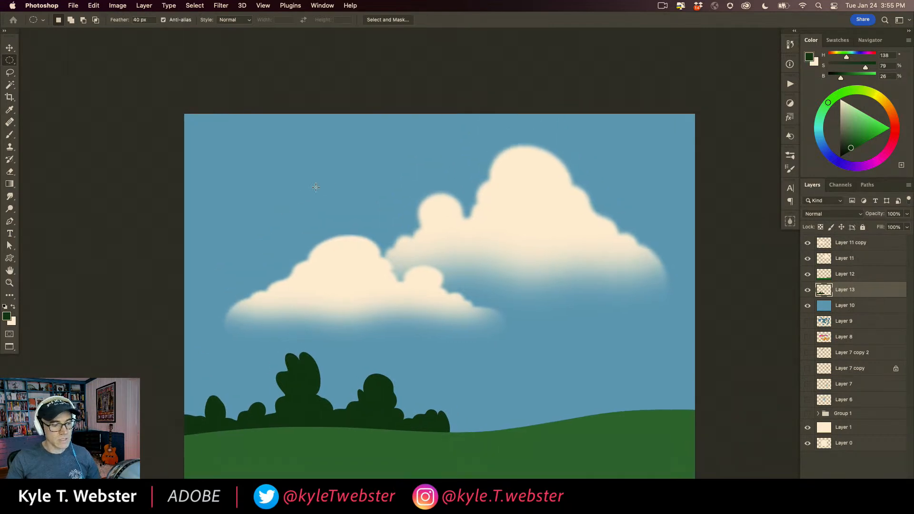
drag(357, 183, 322, 165)
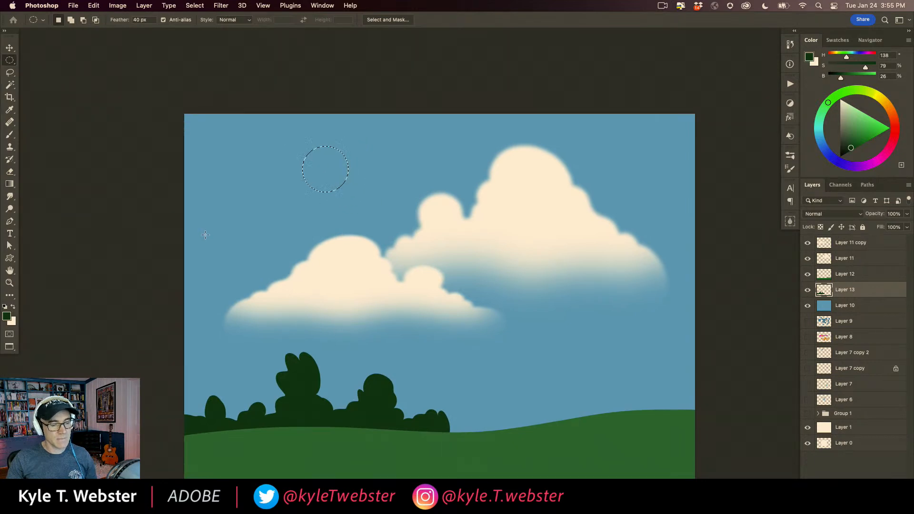
click(880, 98)
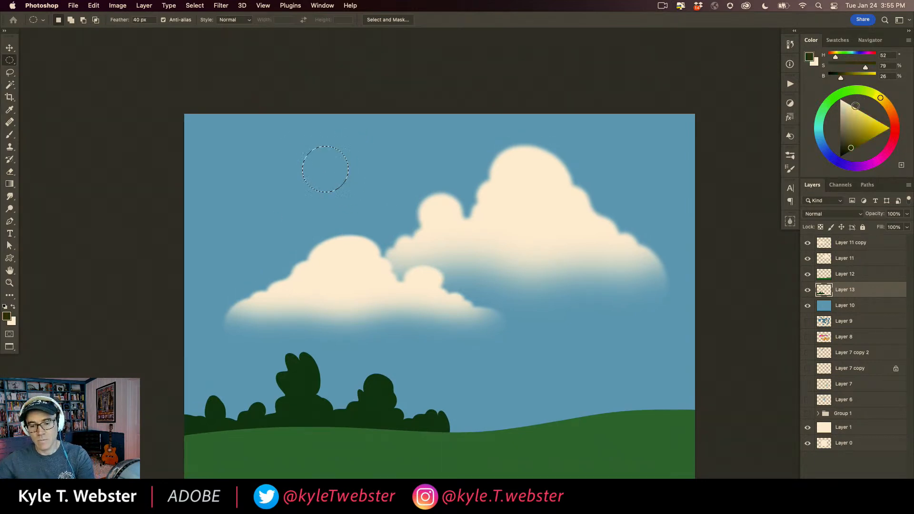
click(852, 107)
key(alt+BackSpace)
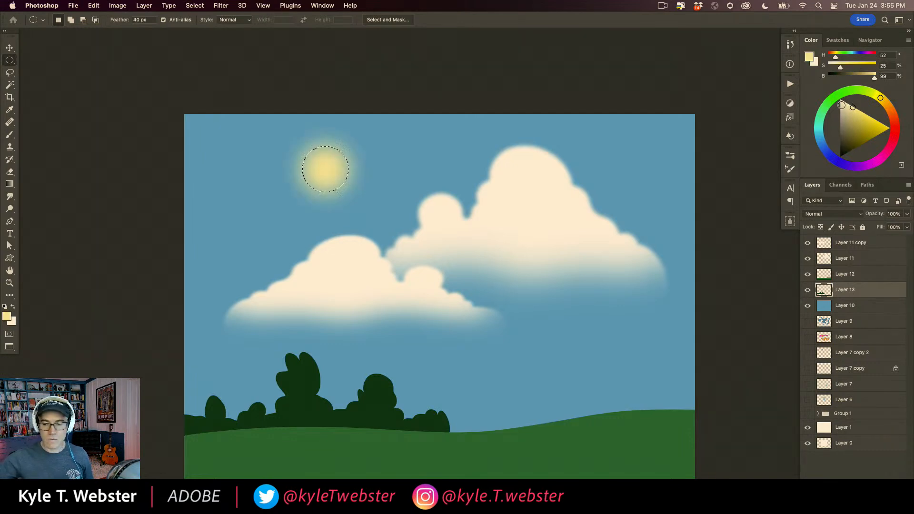
key(super+d)
Lasso a second tree group behind the hill's right end, fill it with the dark green sampled from the existing trees, and deselect
alt+click(329, 392)
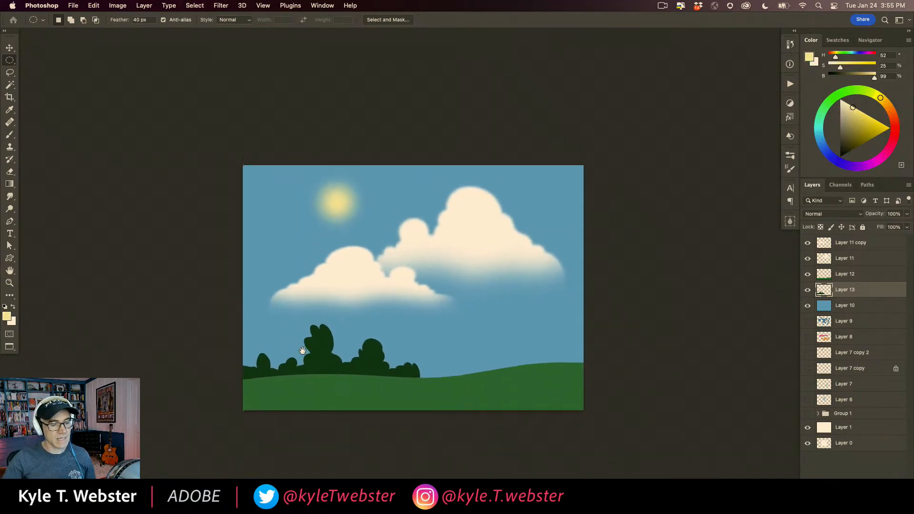
key(l)
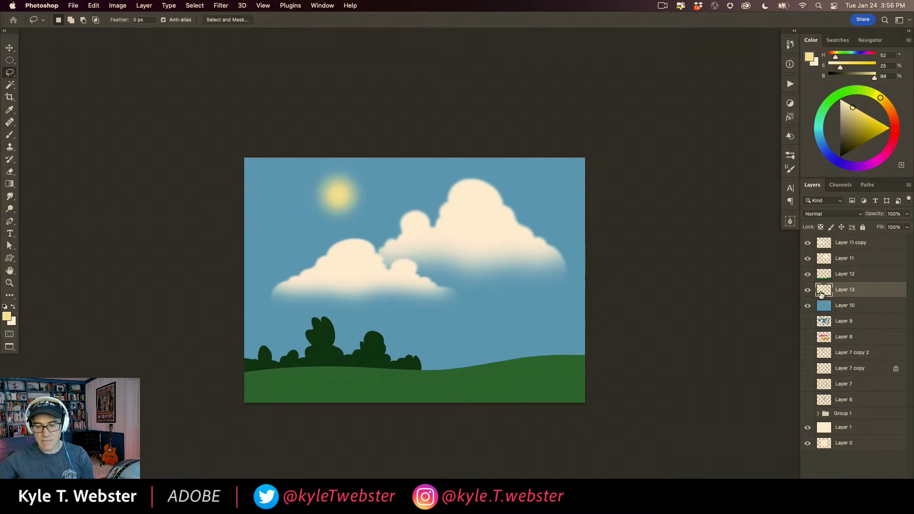
mouse_move(493, 368)
mouse_down()
mouse_move(510, 344)
mouse_move(514, 322)
mouse_up()
mouse_move(565, 348)
mouse_down()
mouse_move(598, 337)
mouse_move(595, 366)
mouse_move(510, 371)
mouse_up()
key(i)
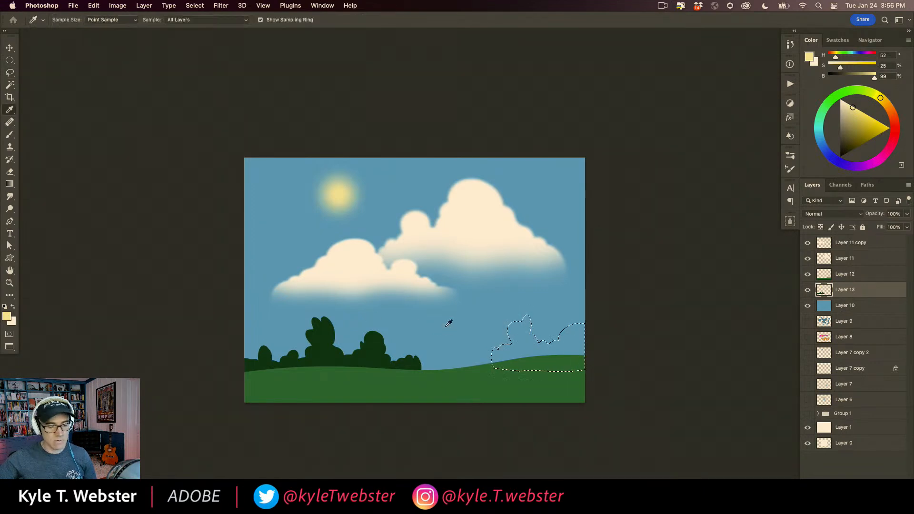
click(383, 350)
key(alt+BackSpace)
key(super+d)
Lock the transparent pixels of the green hill layer and switch back to the Lasso
key(l)
click(828, 275)
click(820, 227)
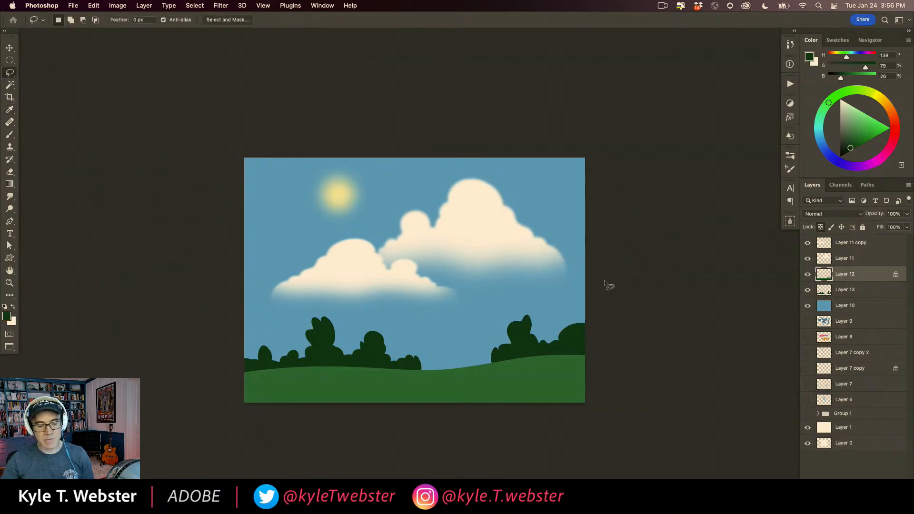
Lasso a winding path down the hill from its crest, fill it with tan (H 55, S 30, B 78), and deselect
scroll(375, 379, up, 3)
mouse_move(422, 328)
mouse_down()
mouse_move(390, 396)
mouse_move(471, 396)
mouse_up()
drag(438, 328, 438, 325)
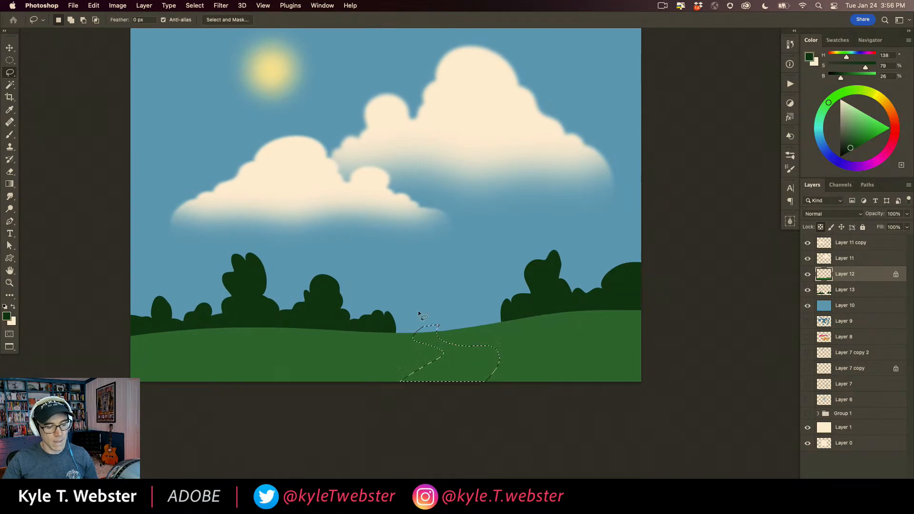
click(878, 97)
click(852, 119)
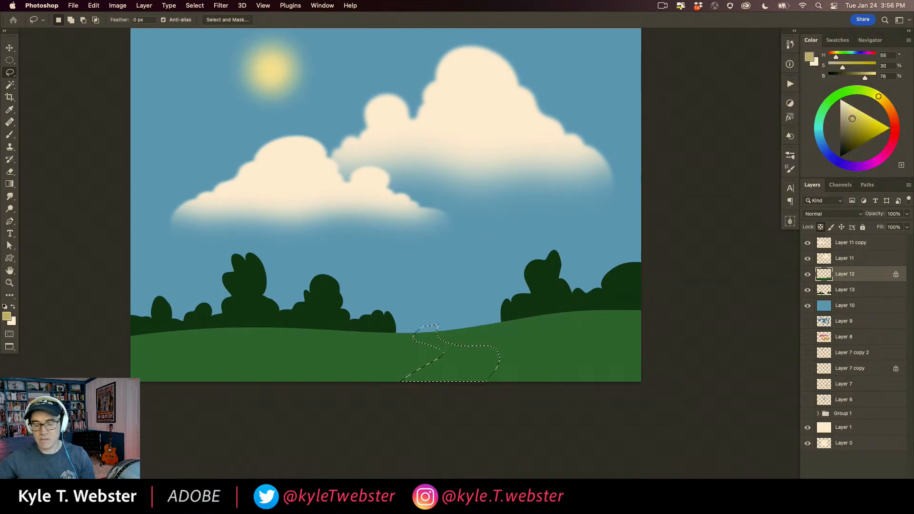
key(alt+BackSpace)
key(super+d)
key(super+minus)
drag(302, 328, 309, 350)
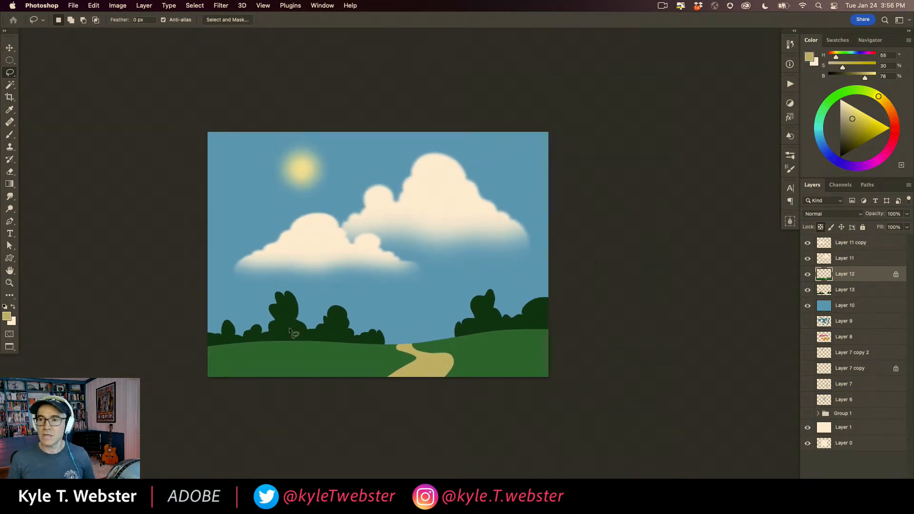